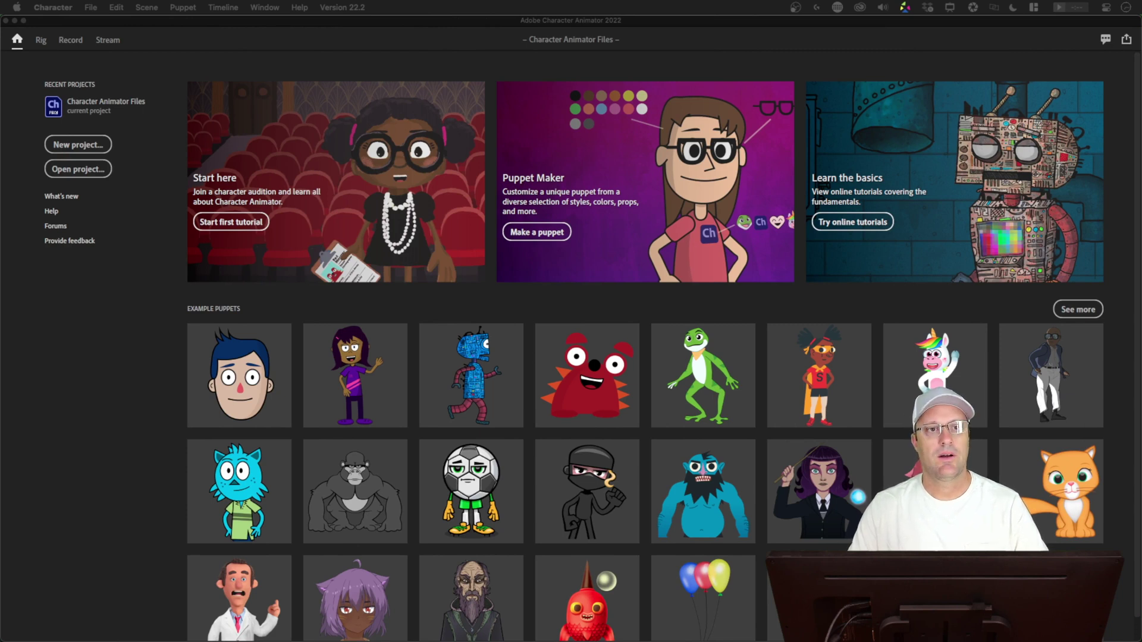
- Focus the Character Animator window and briefly check its application menu
click(147, 527)
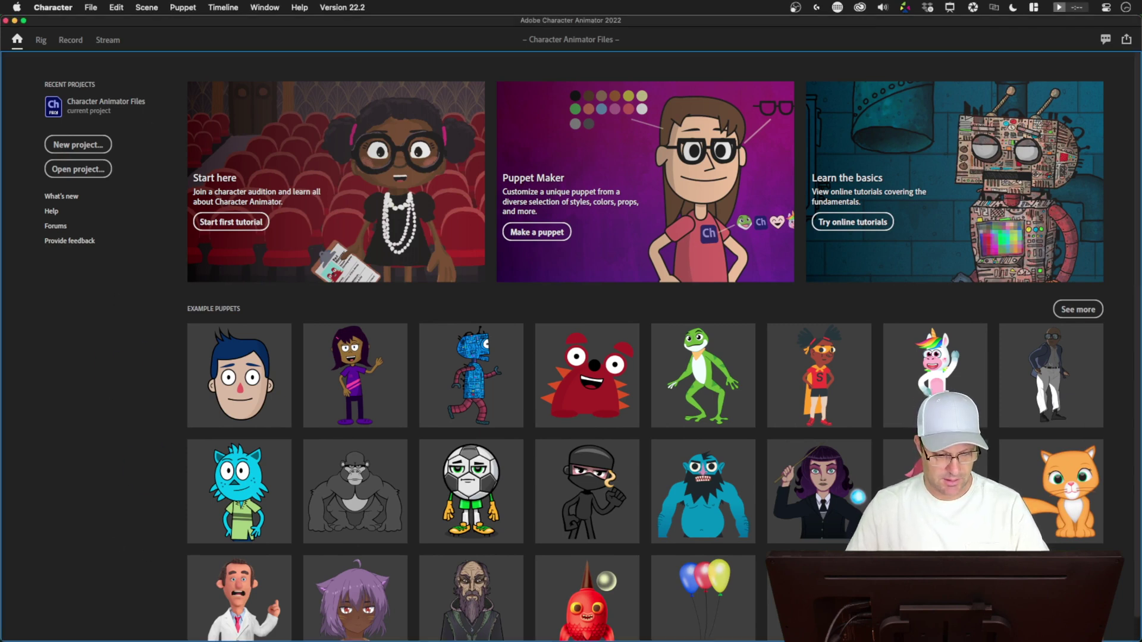
click(53, 7)
click(136, 32)
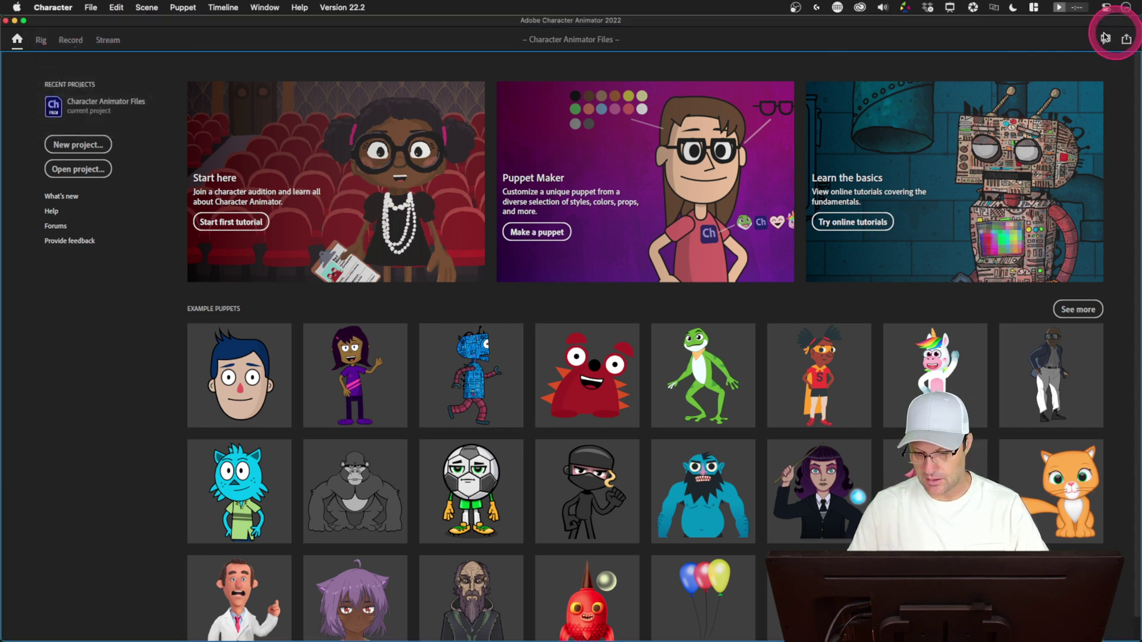
click(56, 32)
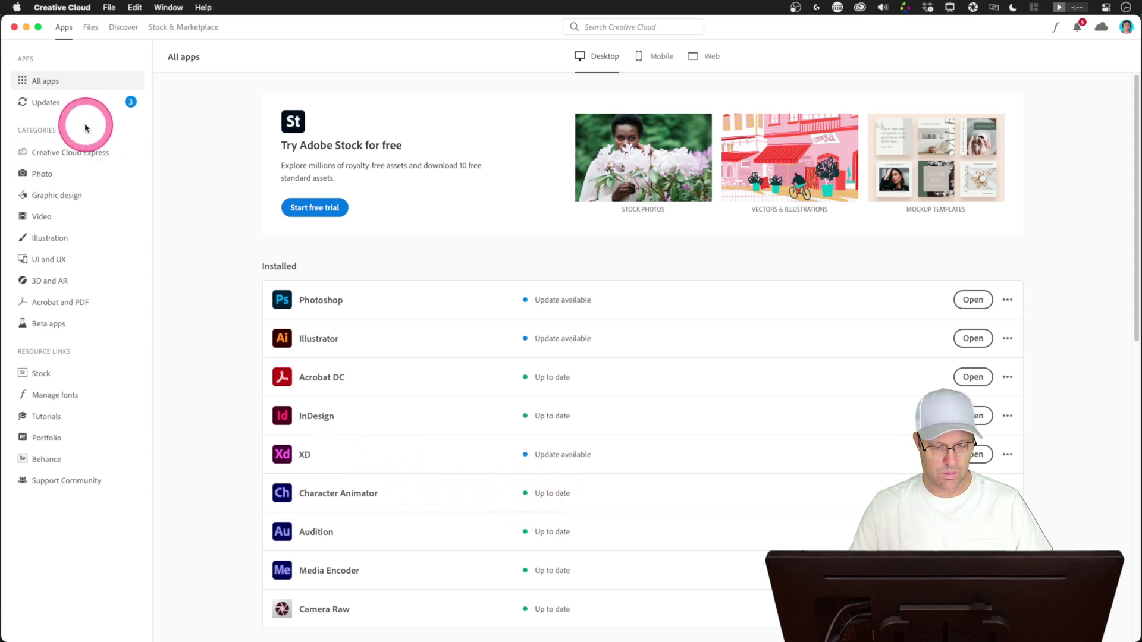
- Install Character Animator (Beta) from Creative Cloud's Beta apps list
click(50, 104)
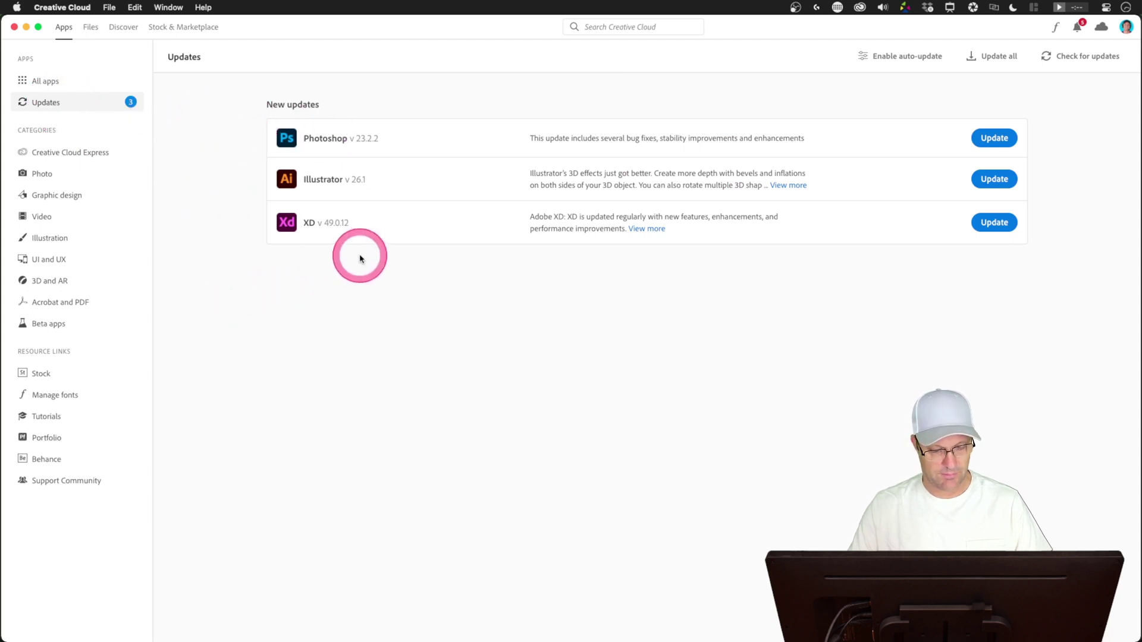
click(65, 326)
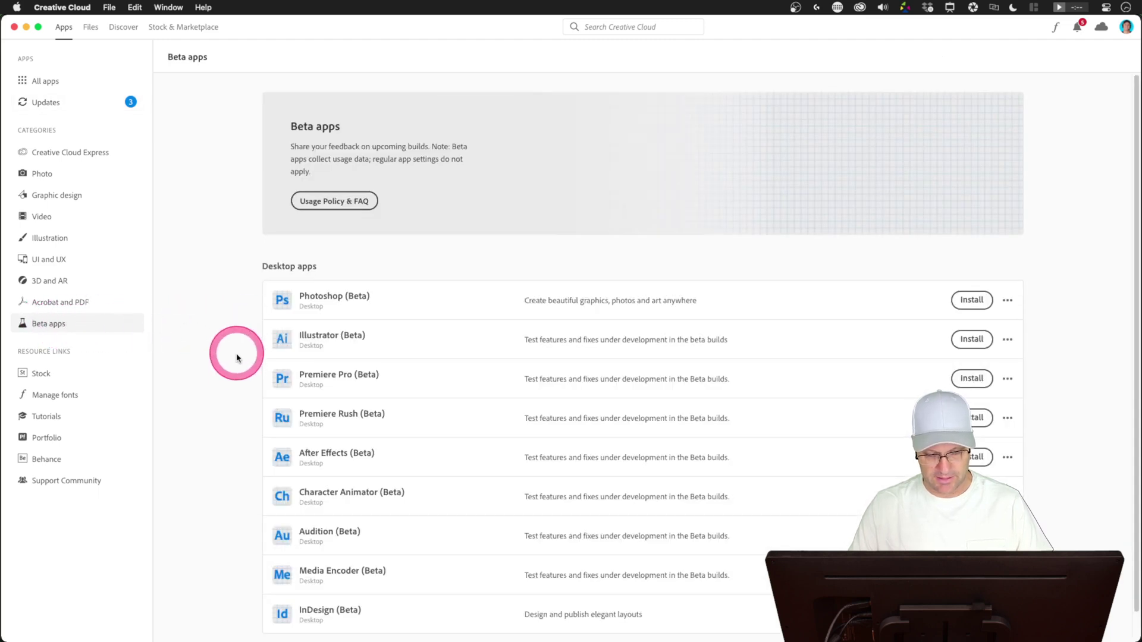
scroll(237, 368, down, 2)
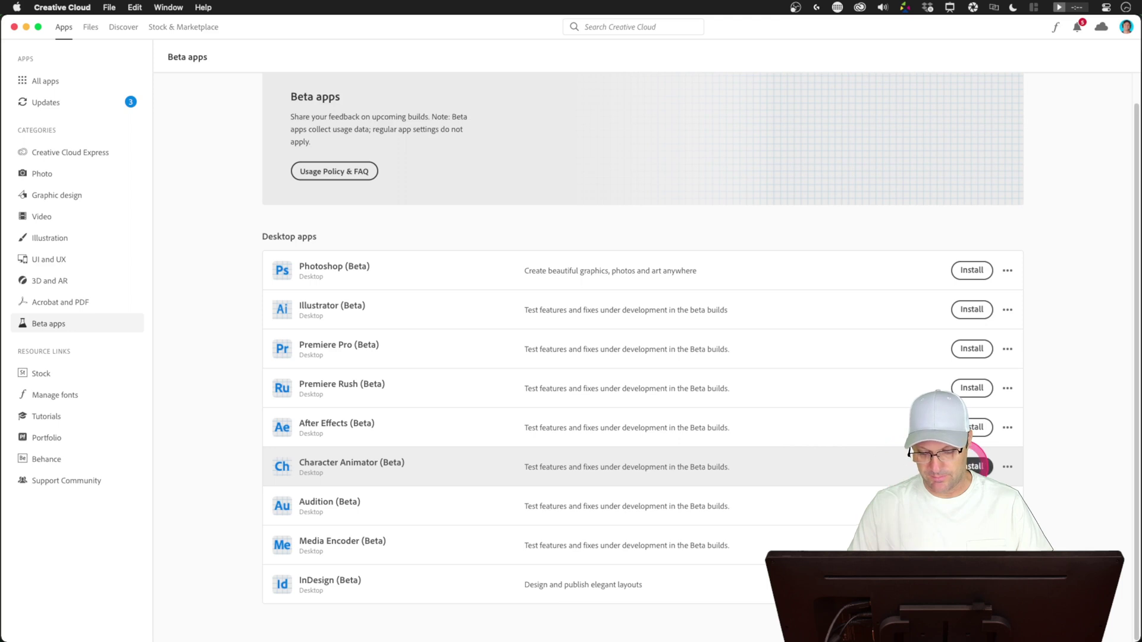
click(974, 466)
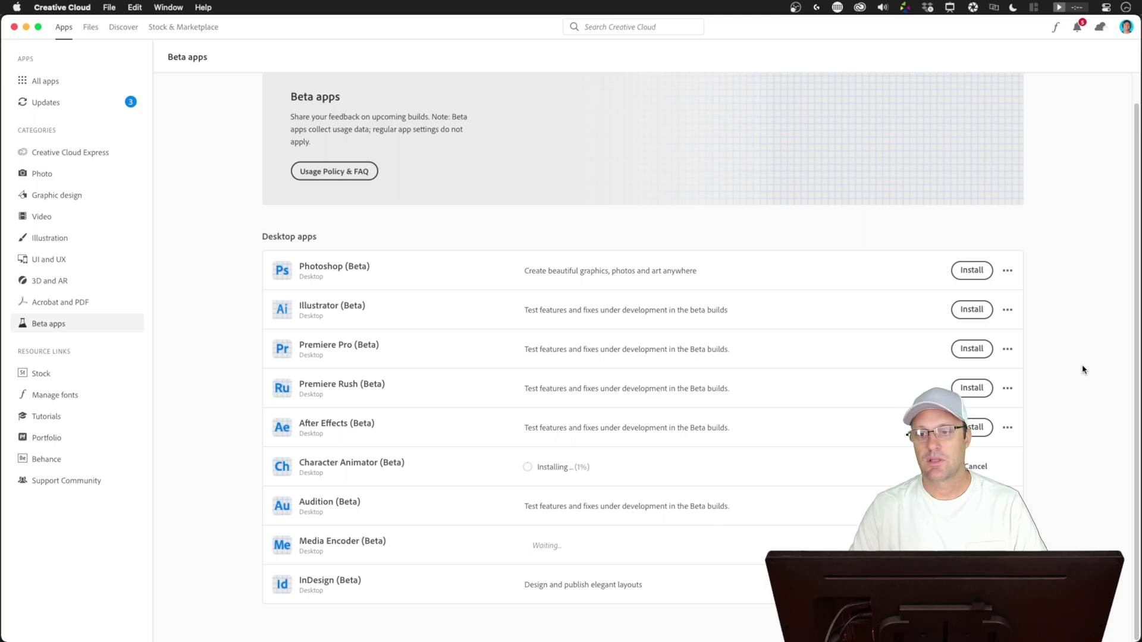
click(709, 256)
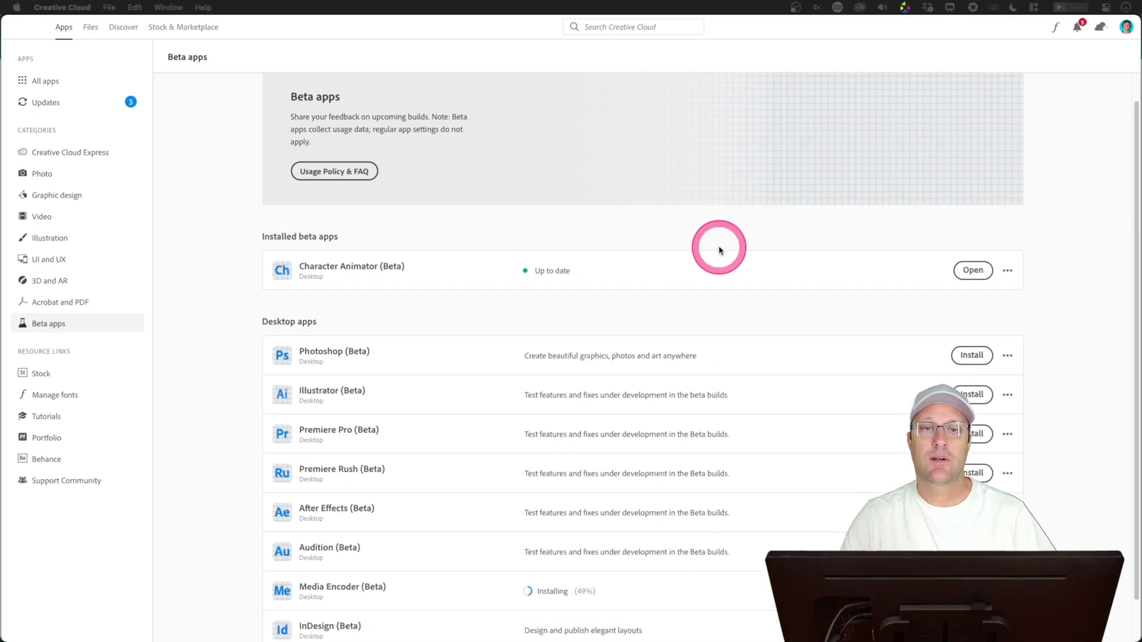
- Let Media Encoder (Beta) reach 80% installing, then bring up the Applications folder
click(726, 265)
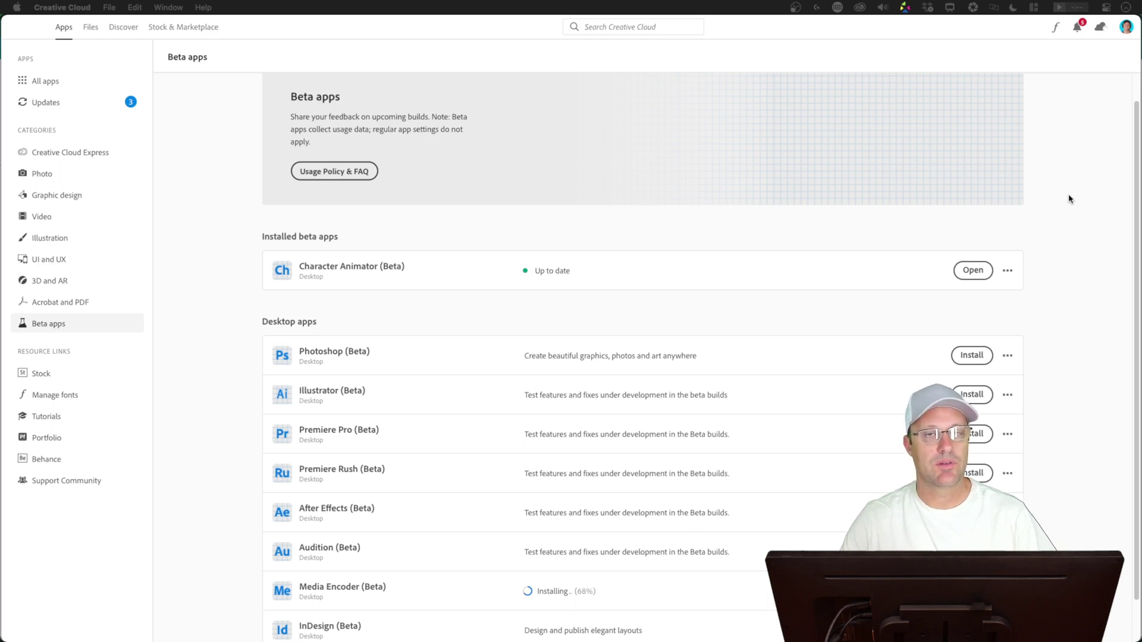
click(1069, 198)
click(991, 314)
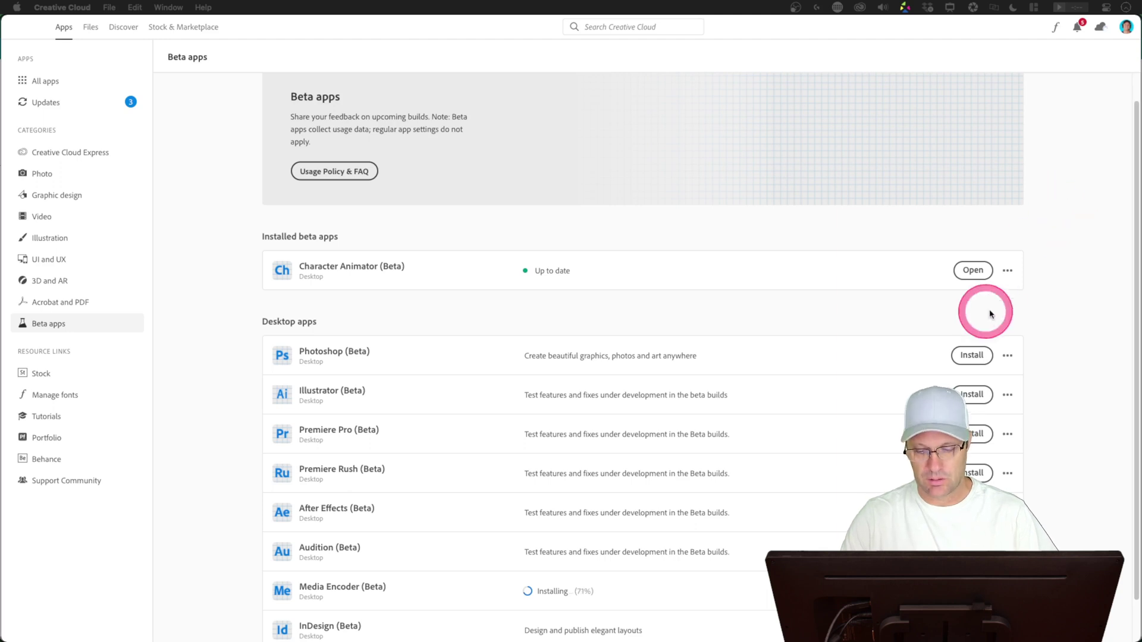
click(1077, 289)
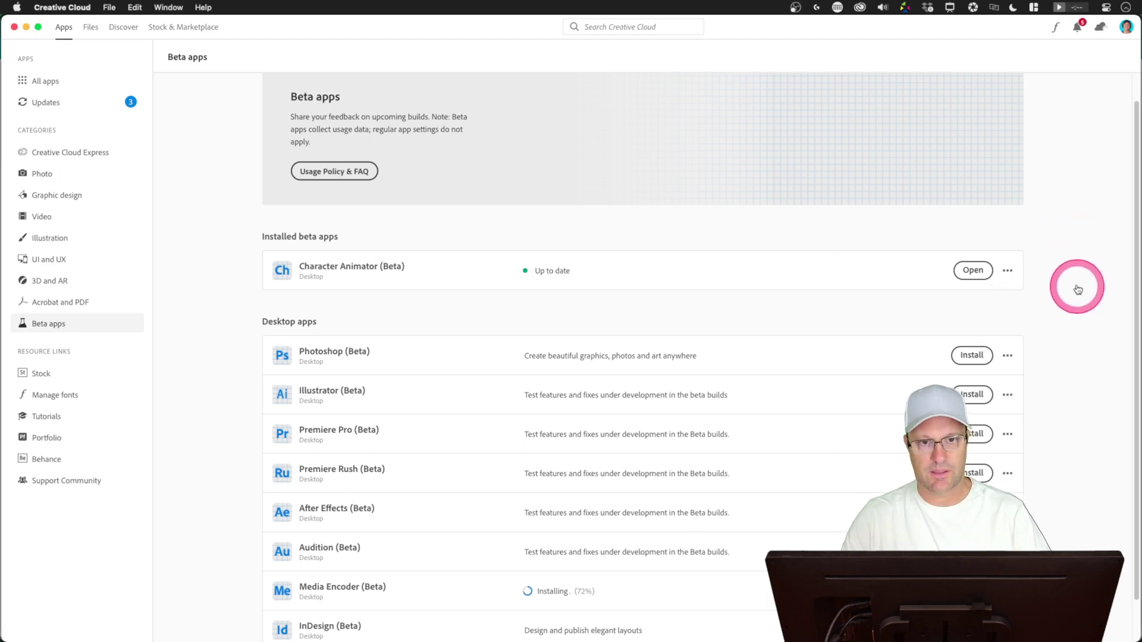
click(3, 95)
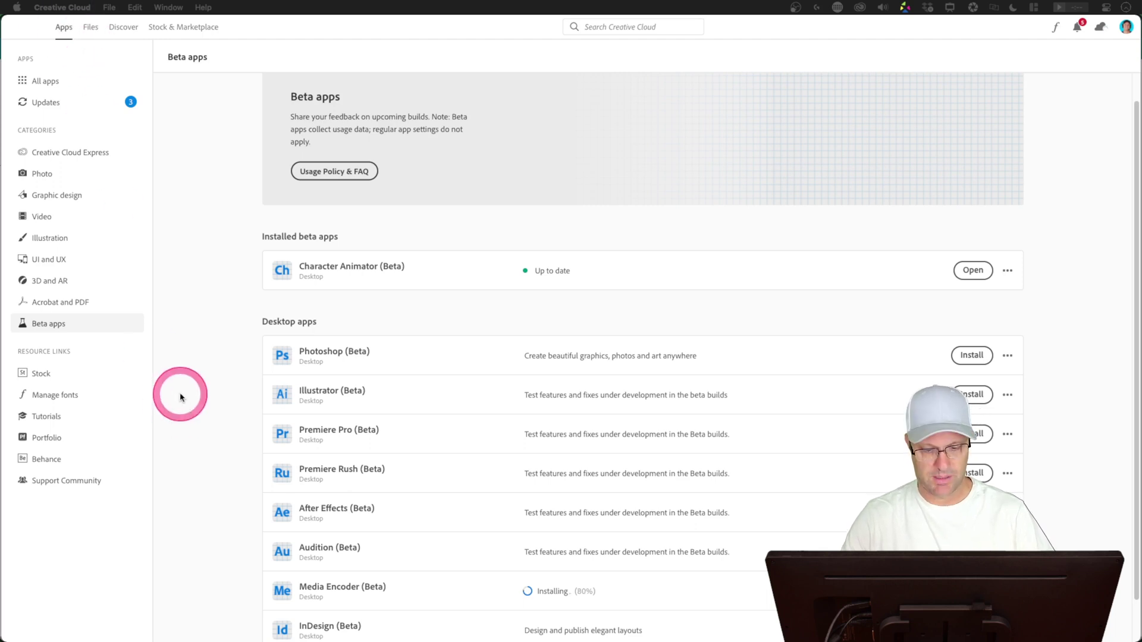
key(super+shift+a)
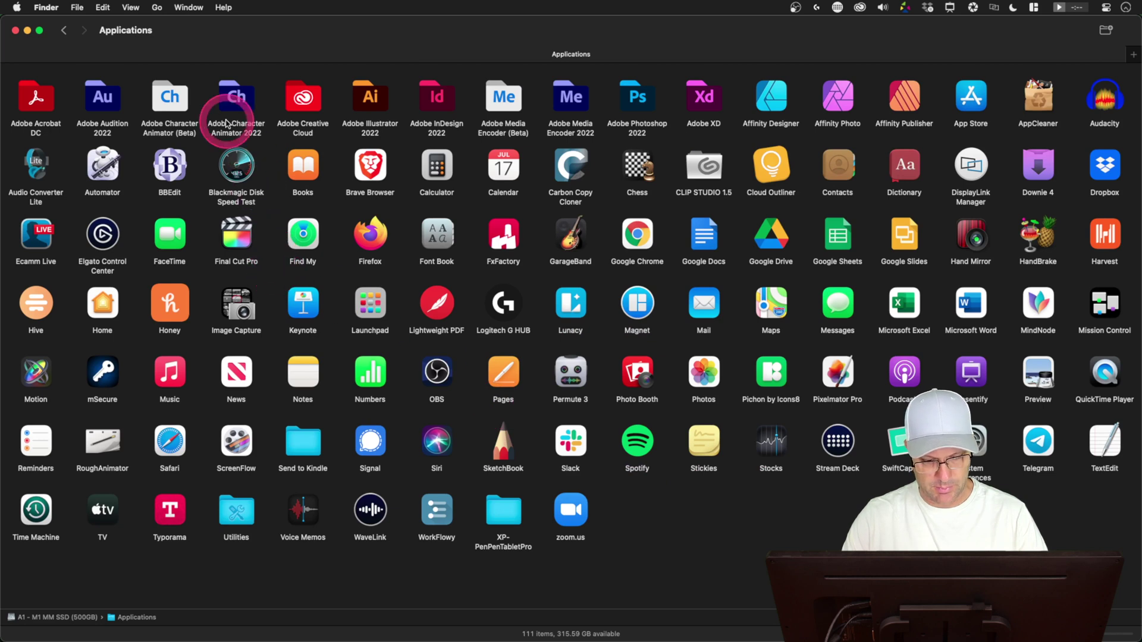
- Launch the app inside the Adobe Character Animator (Beta) folder and allow microphone access
click(230, 101)
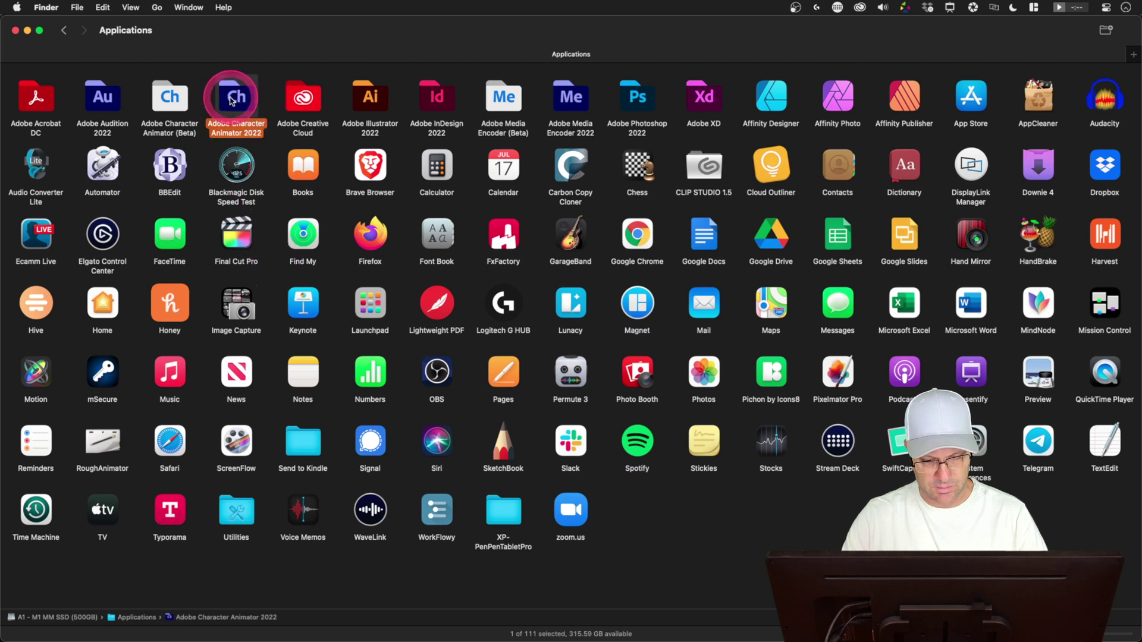
click(173, 105)
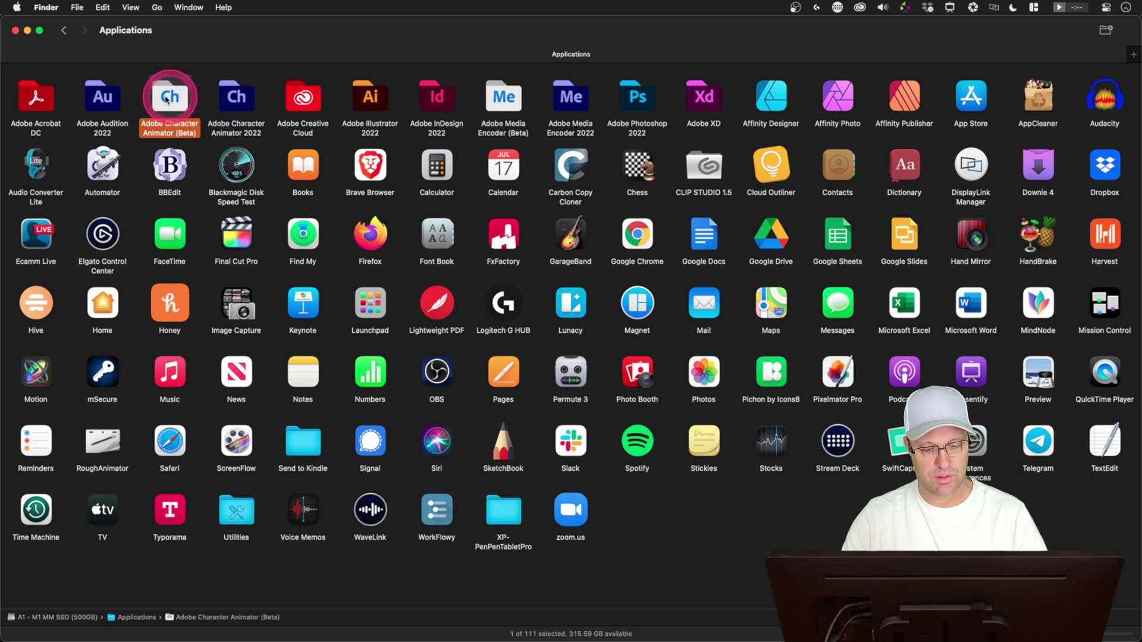
double_click(174, 100)
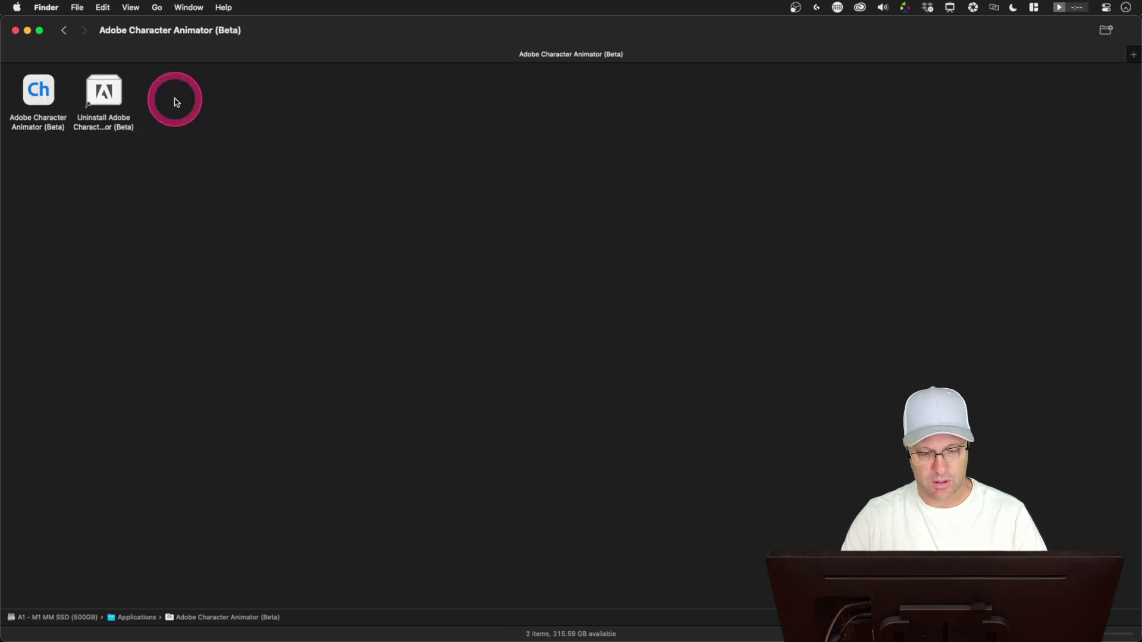
click(39, 96)
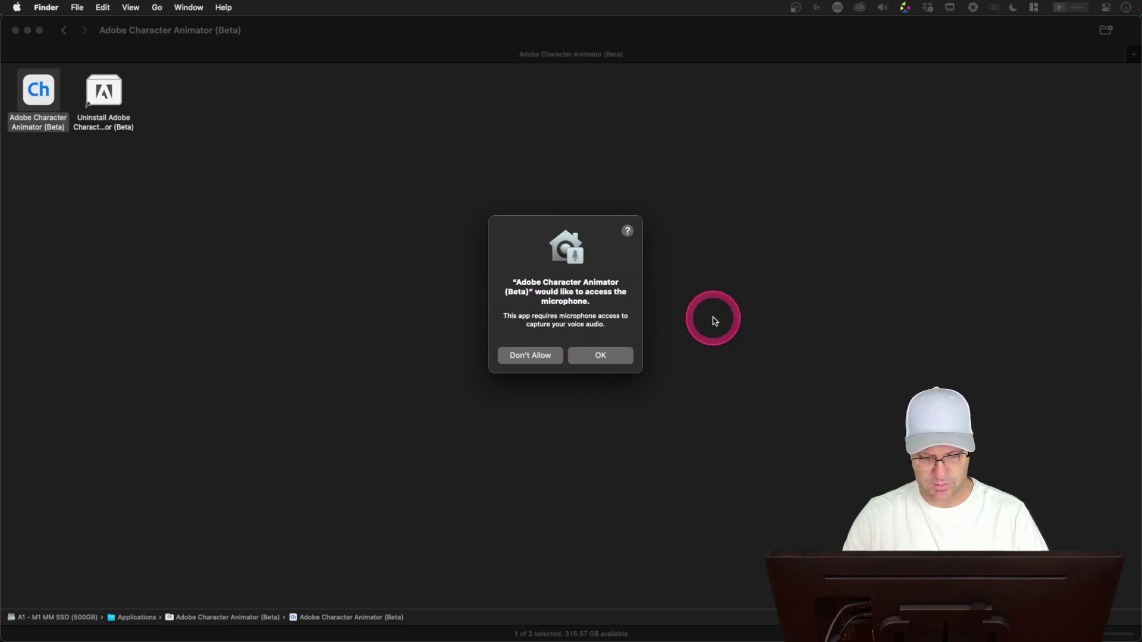
click(599, 355)
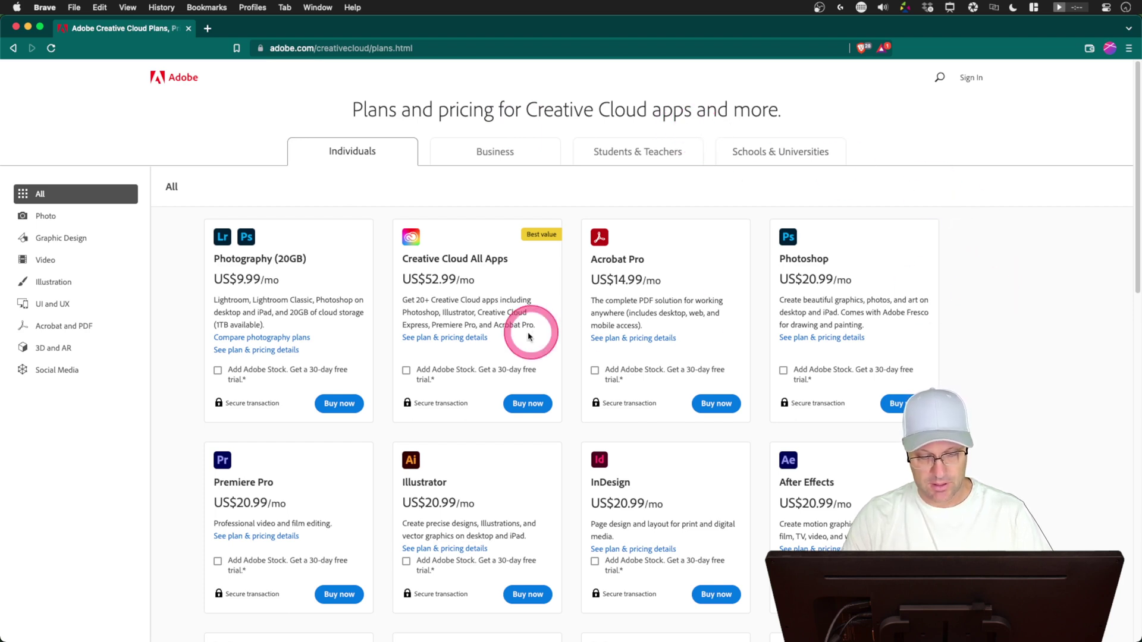
scroll(188, 355, down, 5)
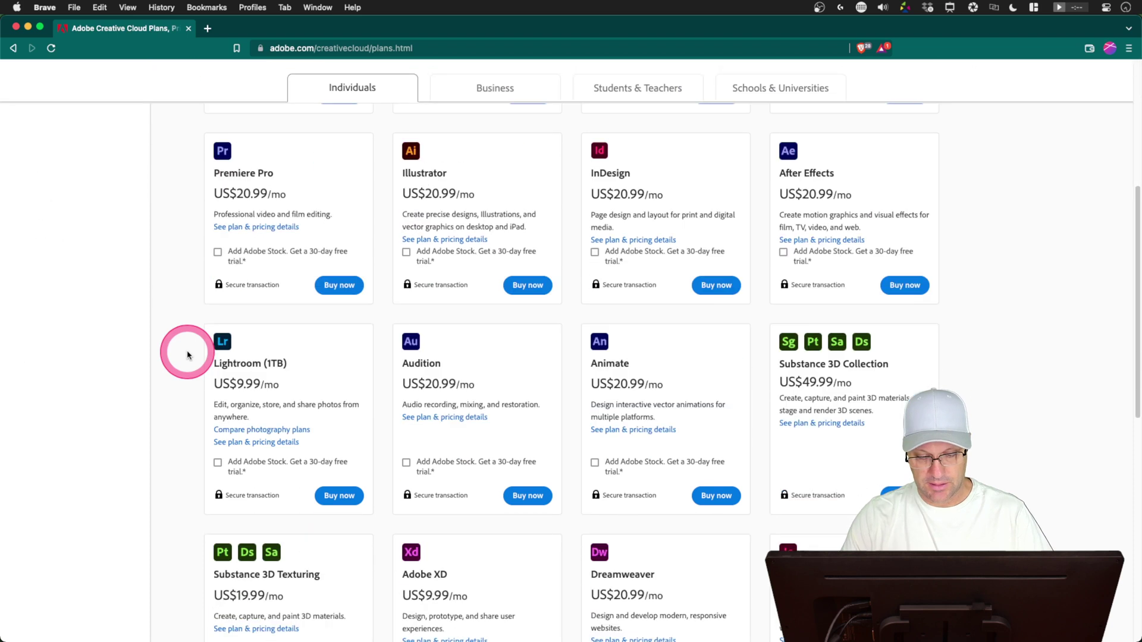
scroll(187, 355, down, 2)
scroll(188, 355, down, 4)
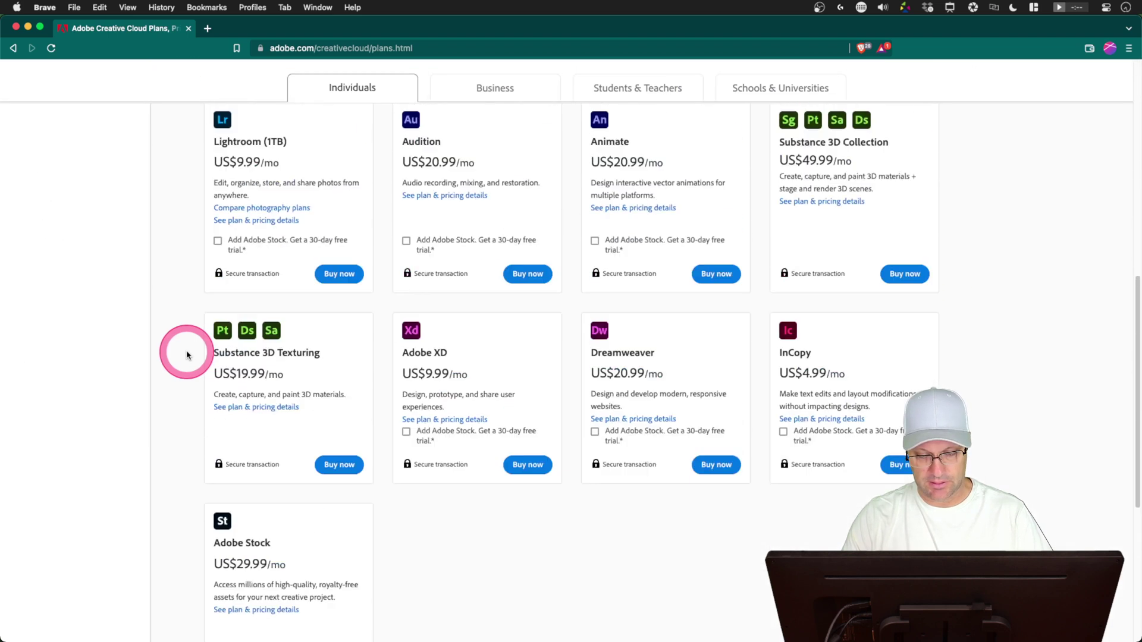
scroll(187, 355, up, 2)
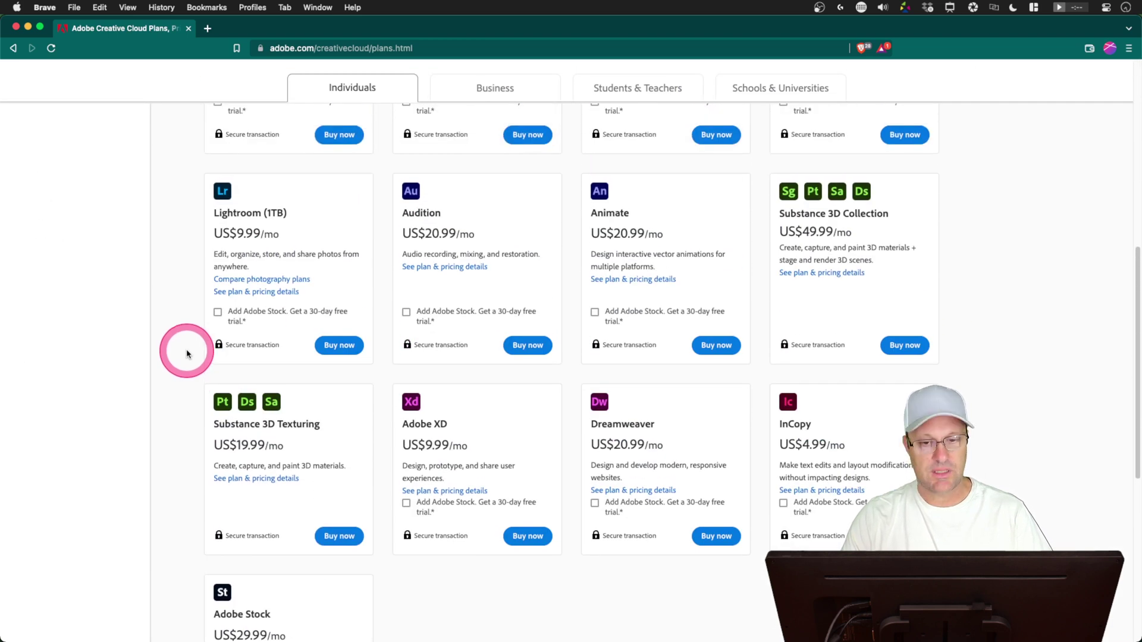
scroll(187, 355, up, 1)
scroll(187, 354, up, 2)
scroll(186, 354, up, 3)
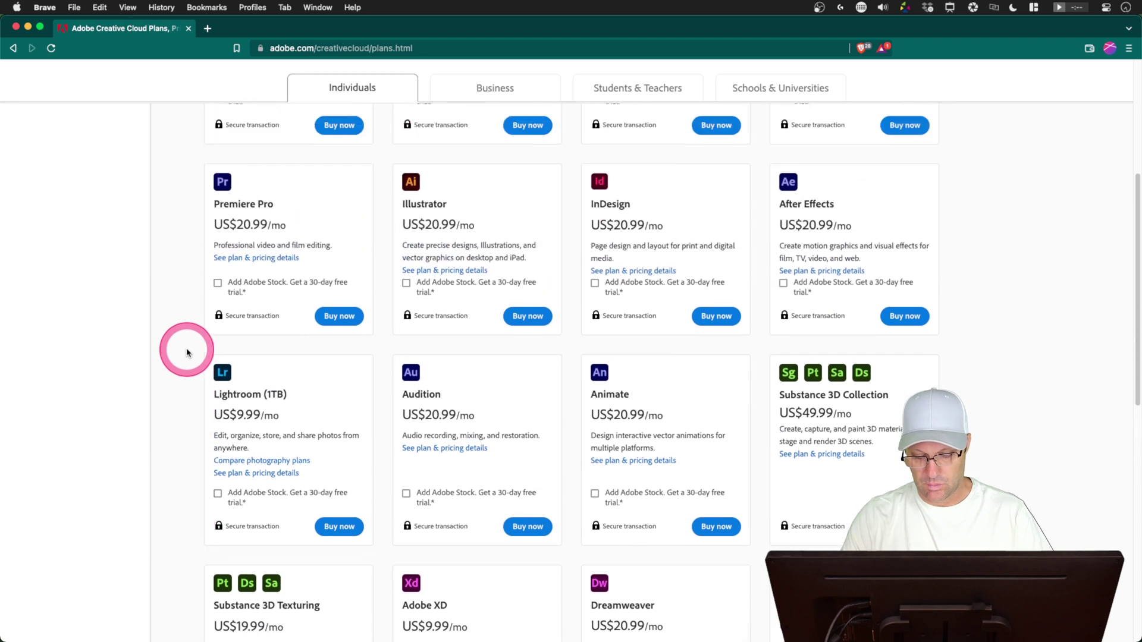
scroll(187, 354, up, 2)
scroll(187, 354, up, 2)
scroll(187, 353, up, 2)
scroll(187, 354, up, 1)
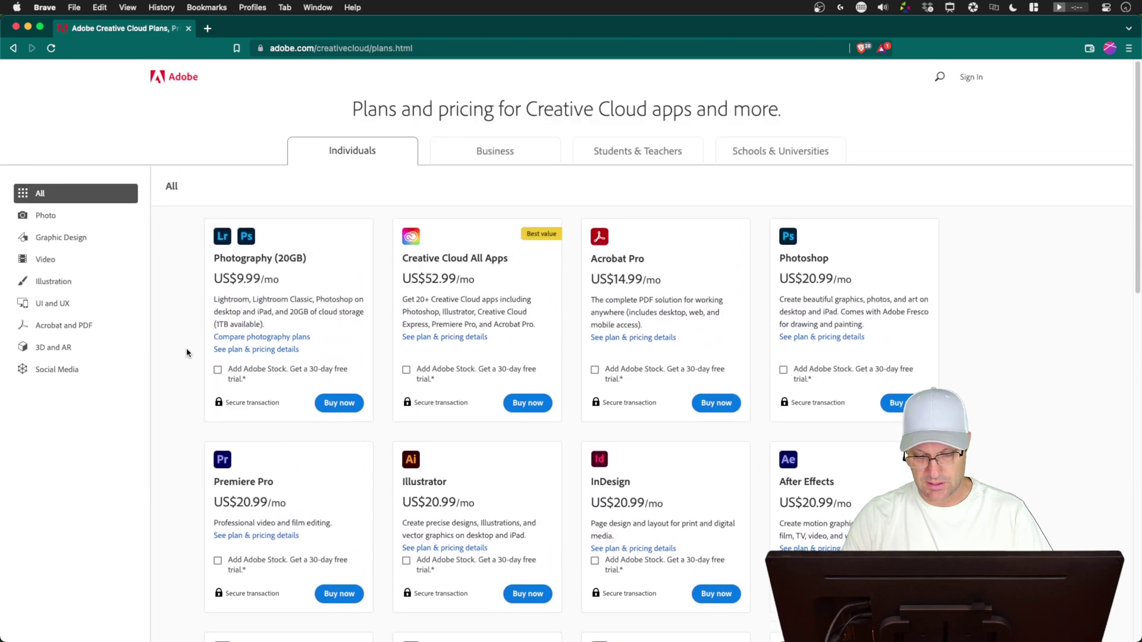
scroll(187, 353, down, 2)
scroll(187, 354, down, 3)
scroll(187, 354, down, 3)
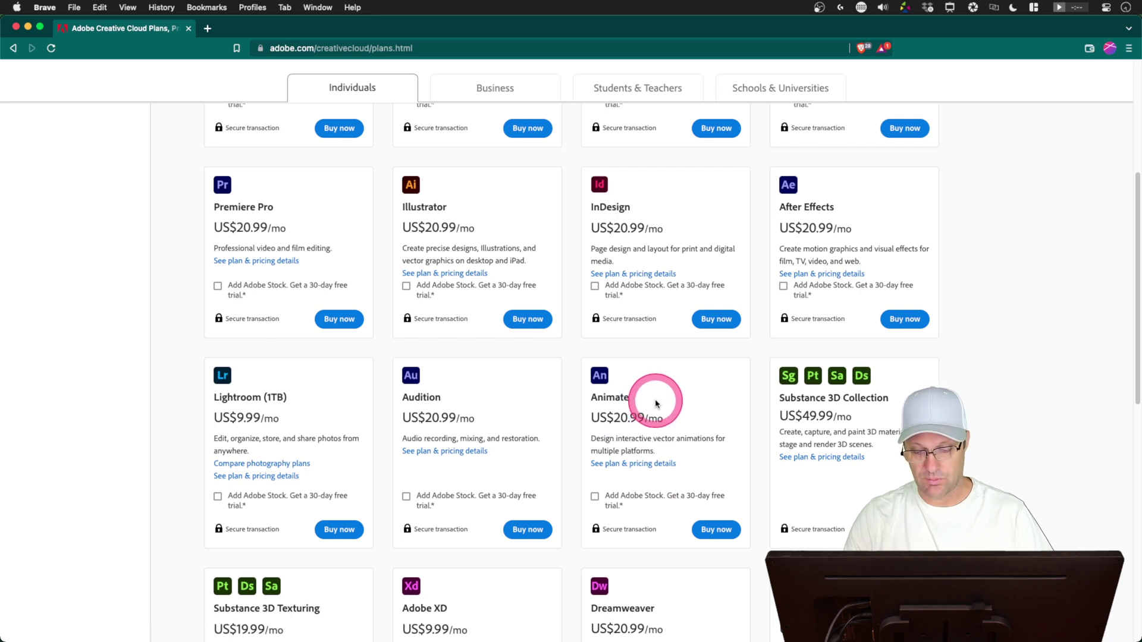
scroll(1041, 384, up, 3)
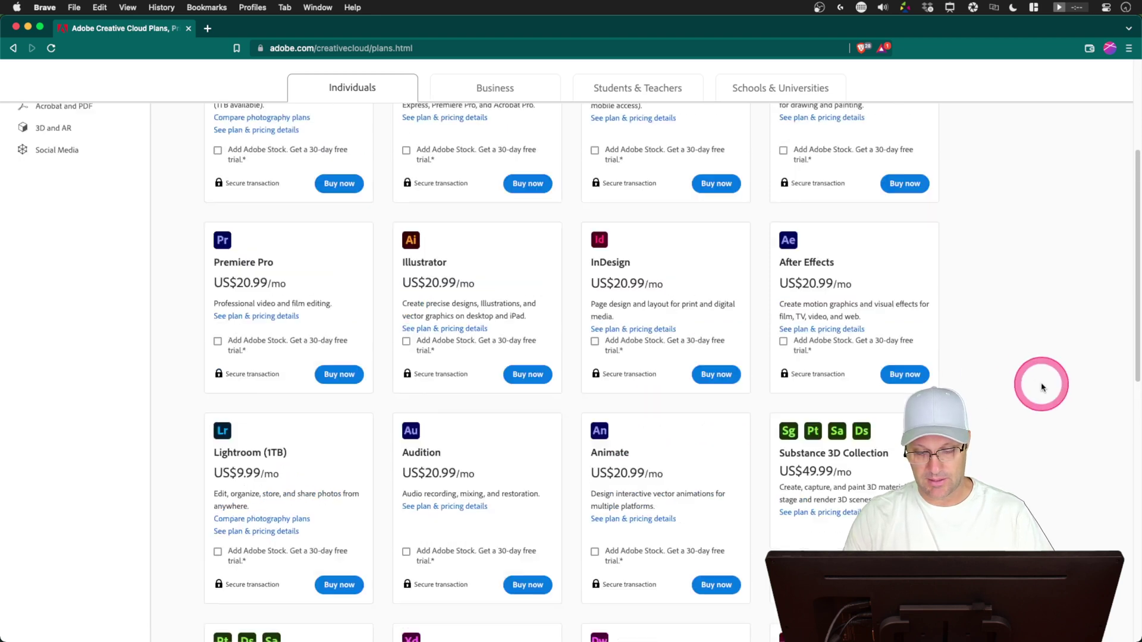
scroll(1043, 386, up, 2)
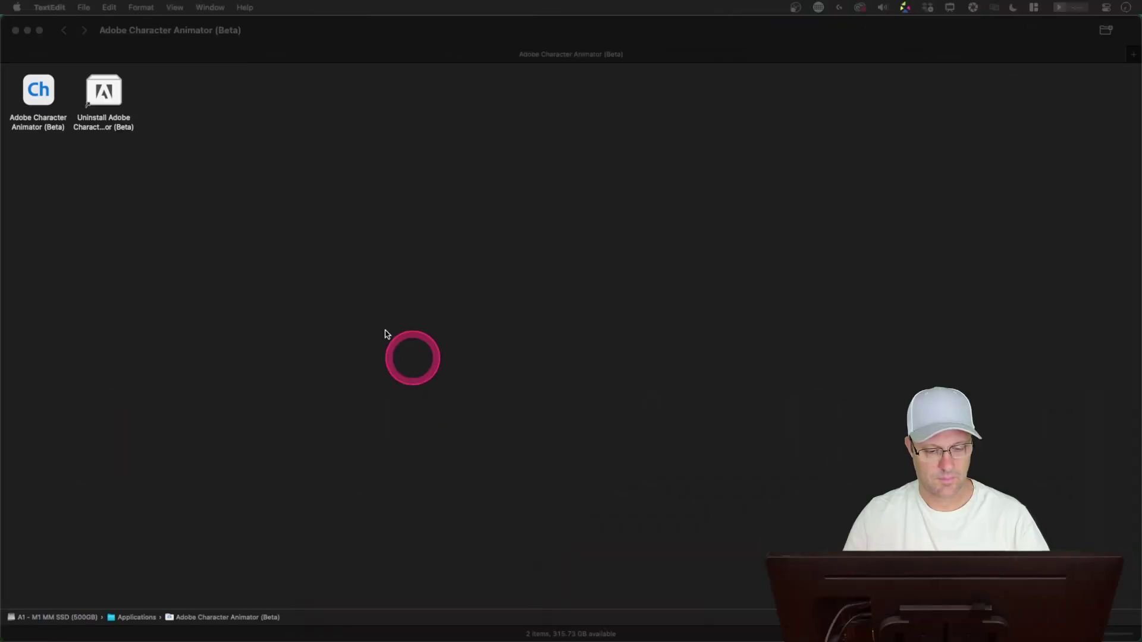
- Relaunch Character Animator (Beta), choose Stay in Starter, and pick the Mr. Business puppet
double_click(39, 95)
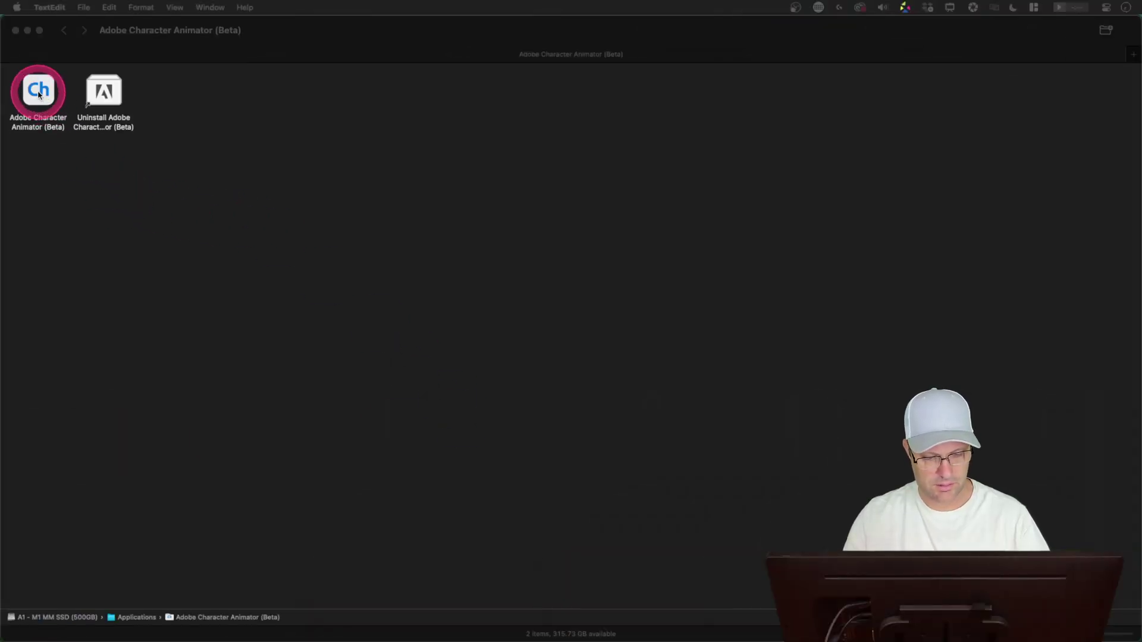
click(39, 96)
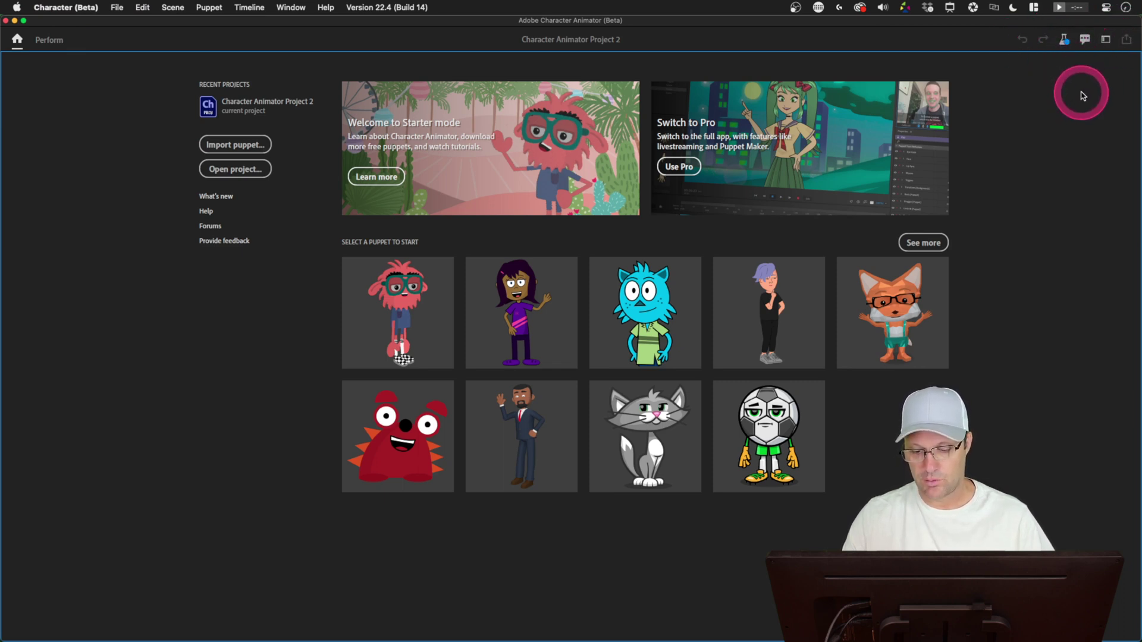
click(1106, 43)
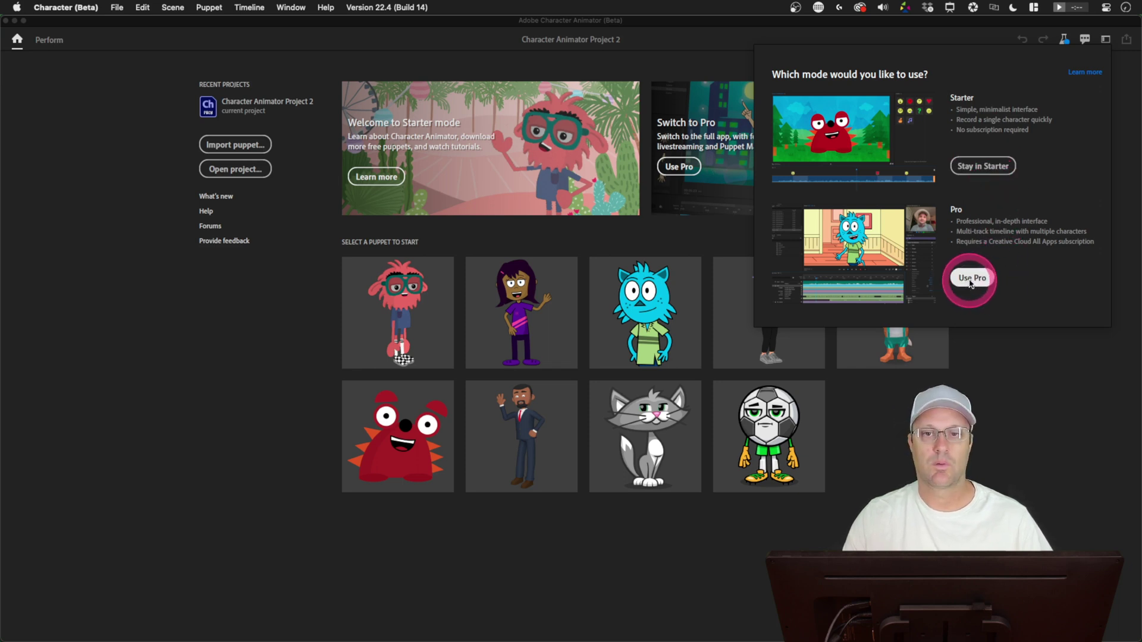
click(983, 170)
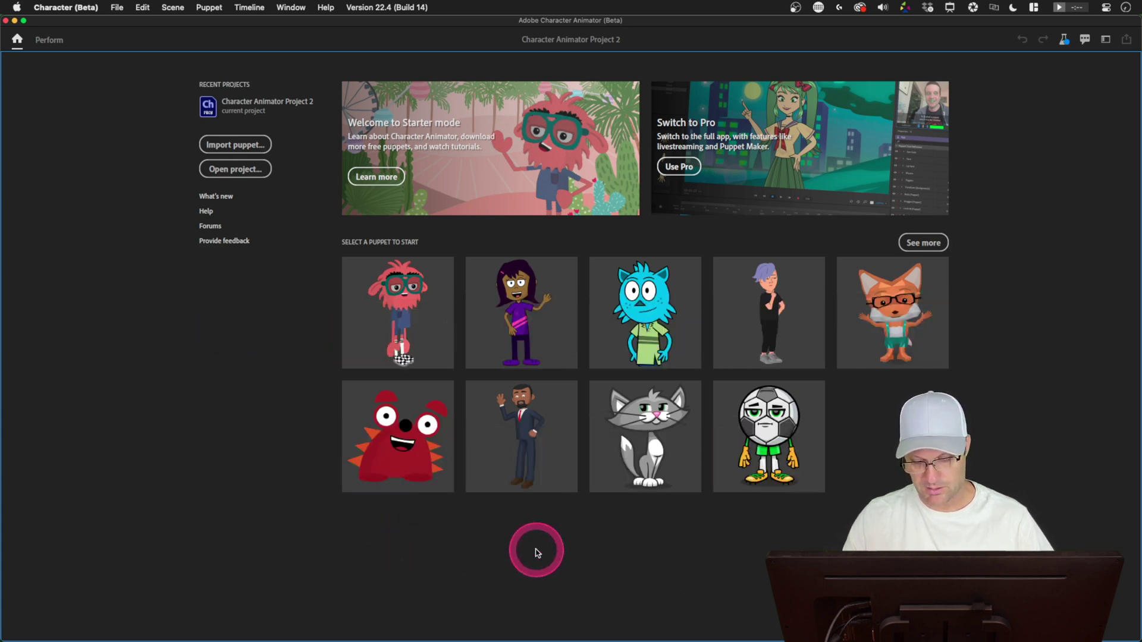
click(533, 465)
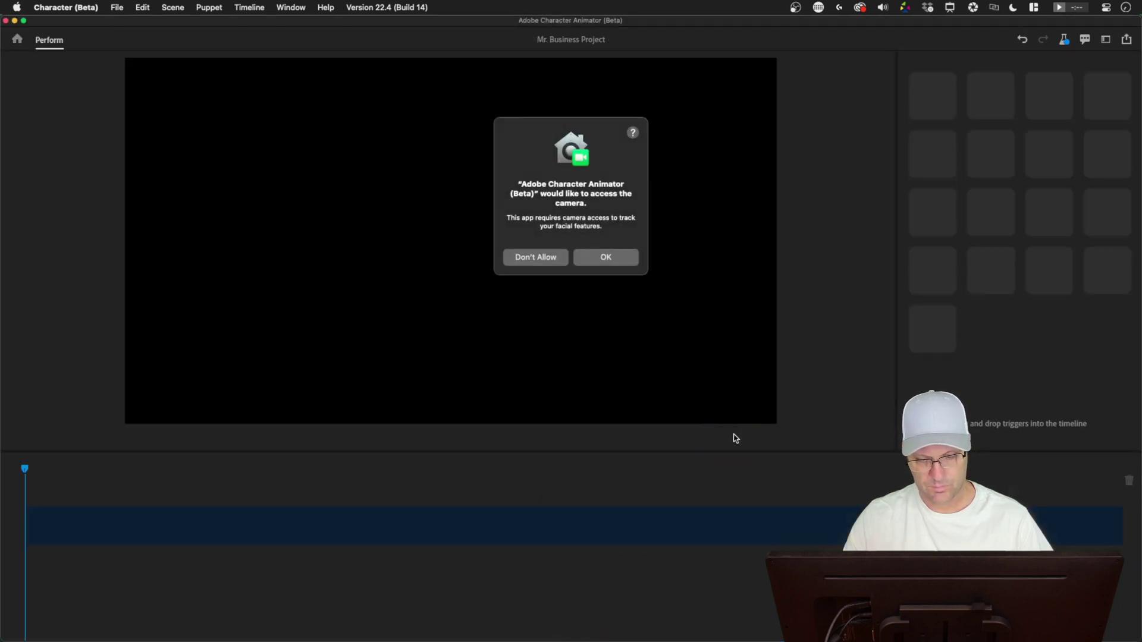
- Drag across the new Mr. Business project while the camera access prompt appears
drag(734, 438, 652, 341)
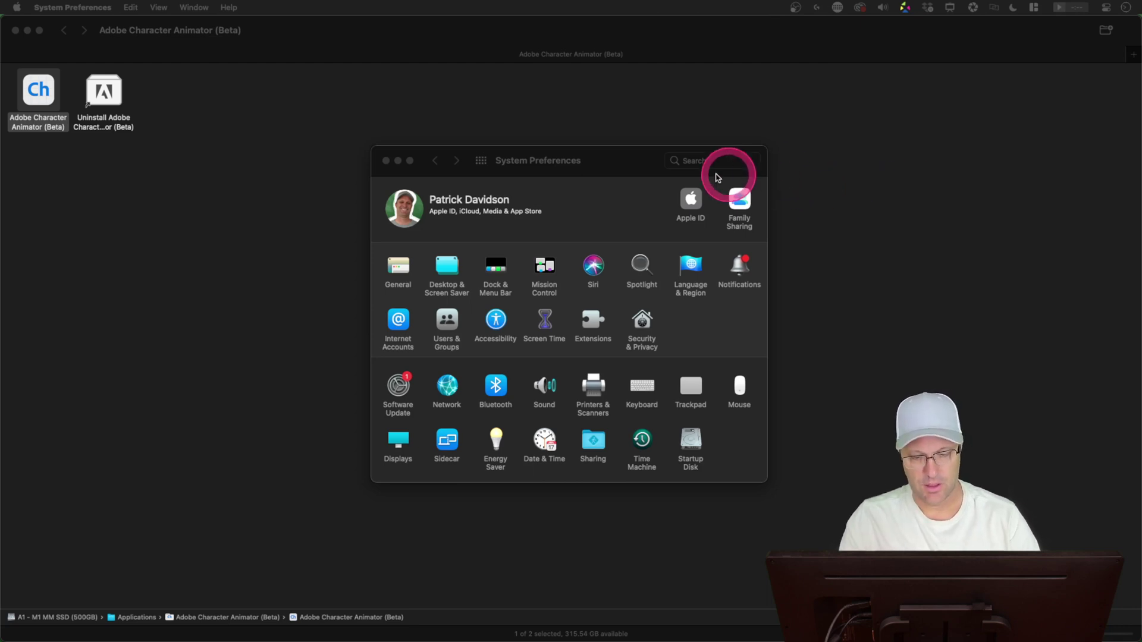
- Review the Security & Privacy Camera and Microphone lists, then close System Preferences
click(635, 163)
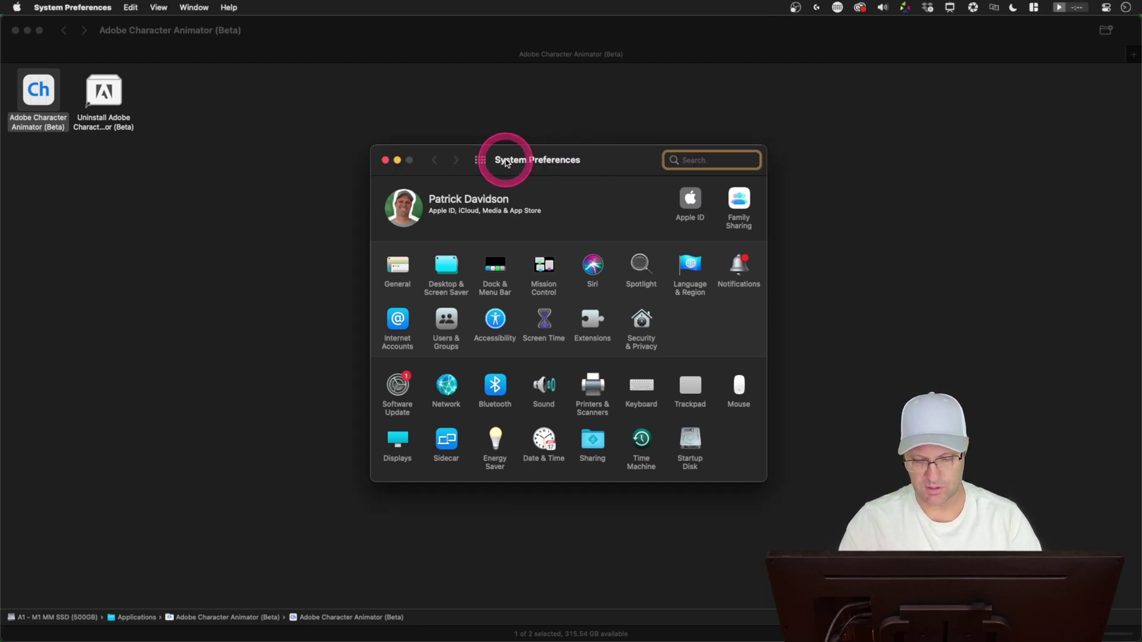
click(642, 324)
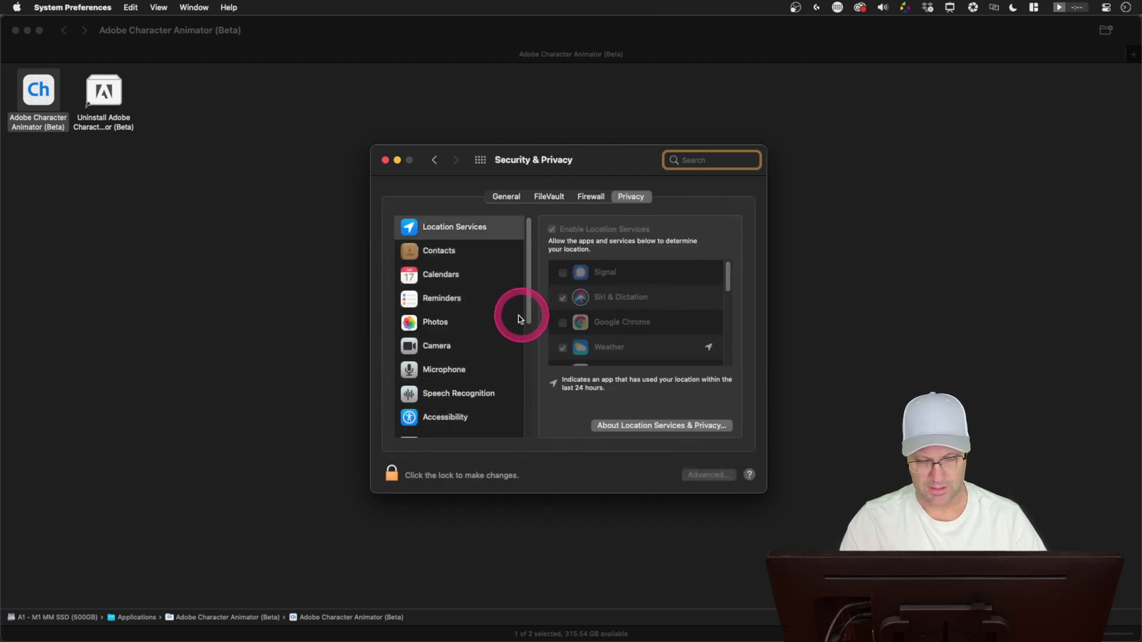
click(434, 347)
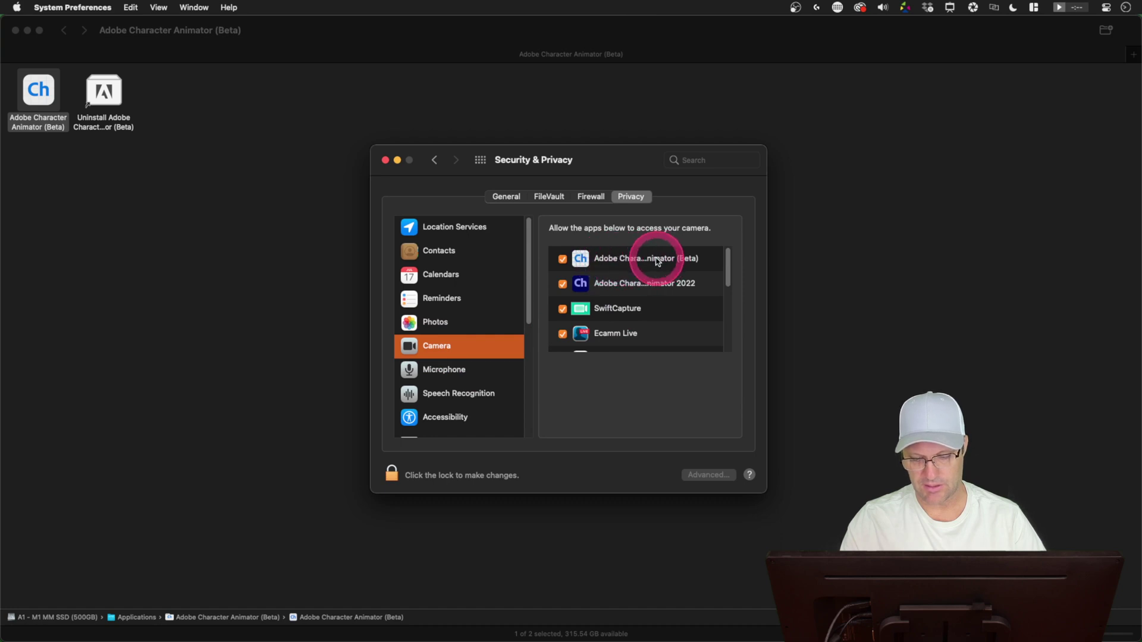
click(460, 374)
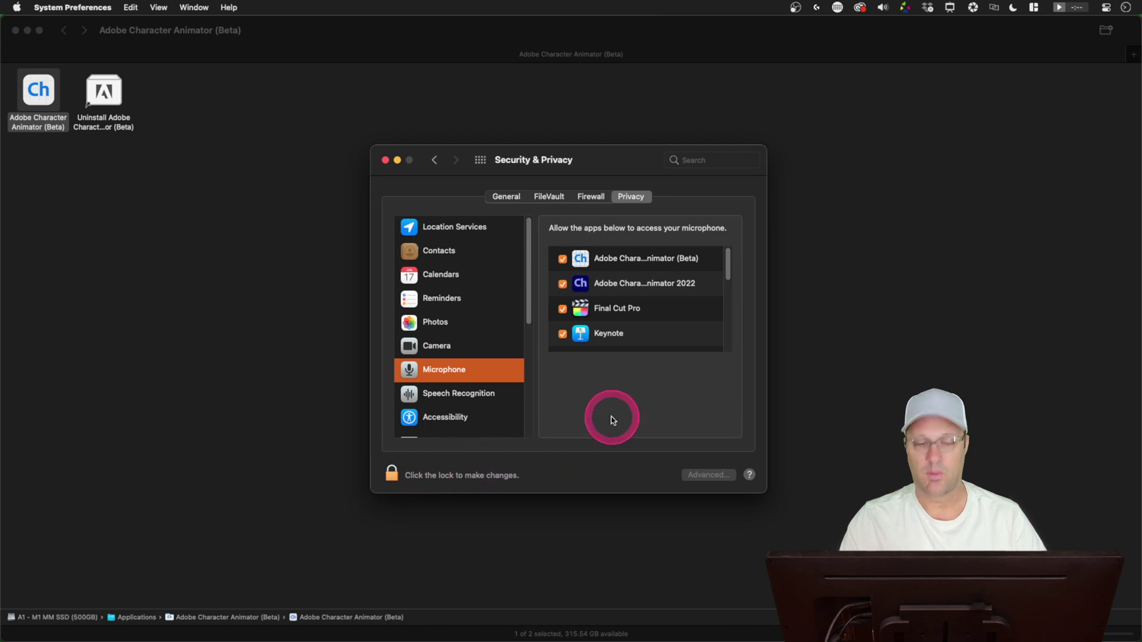
click(480, 162)
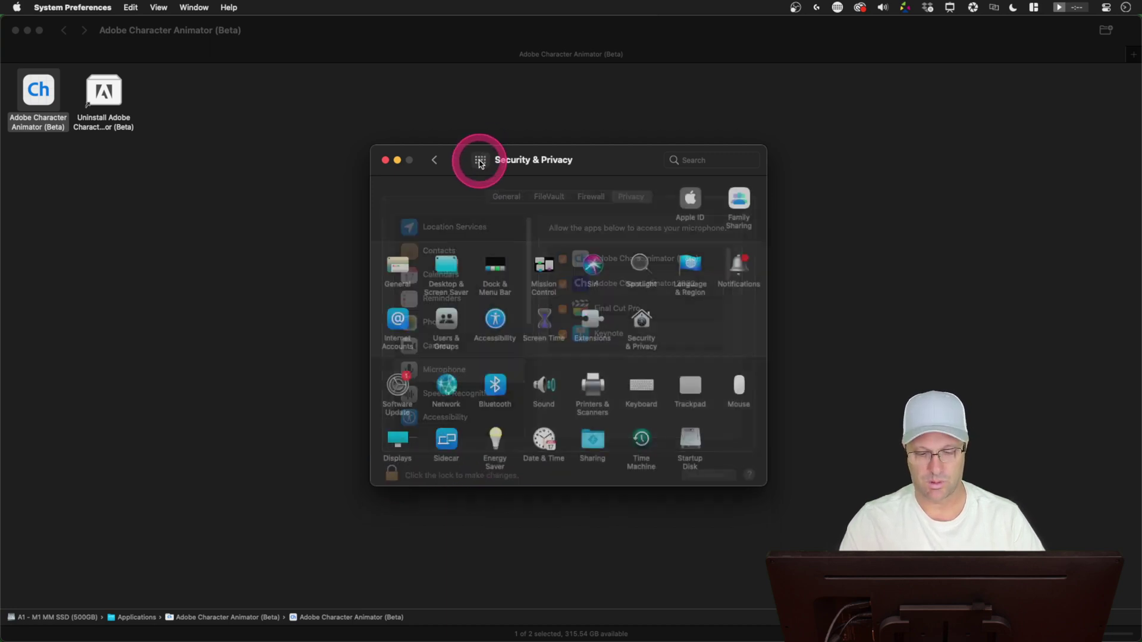
click(386, 161)
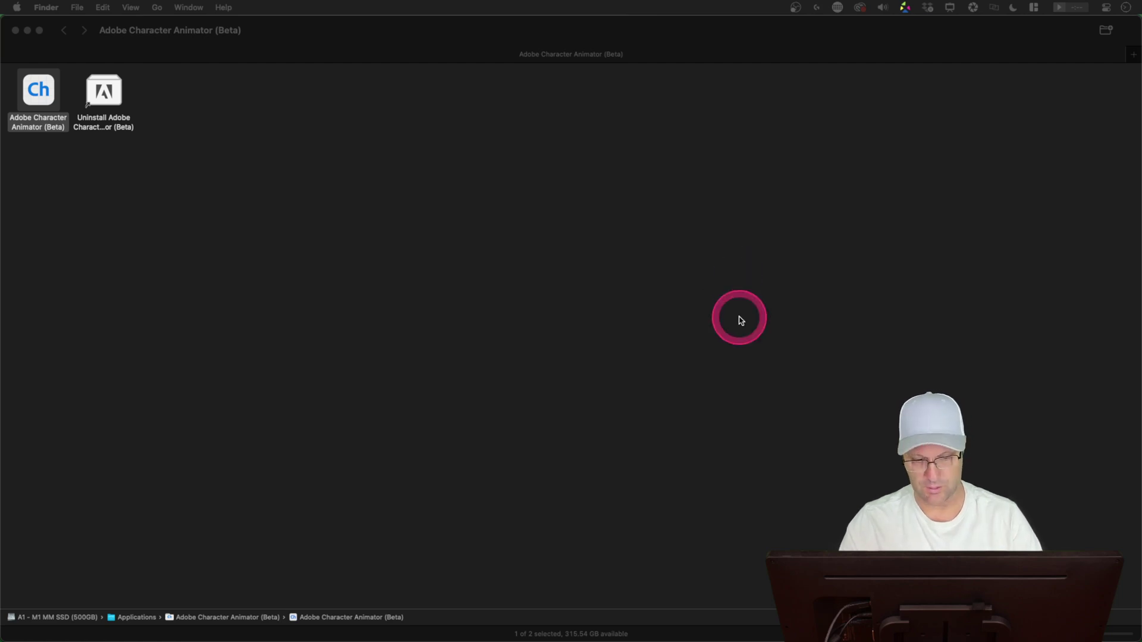
- Relaunch Character Animator (Beta) from Finder and create the El Gato Gris project
click(94, 203)
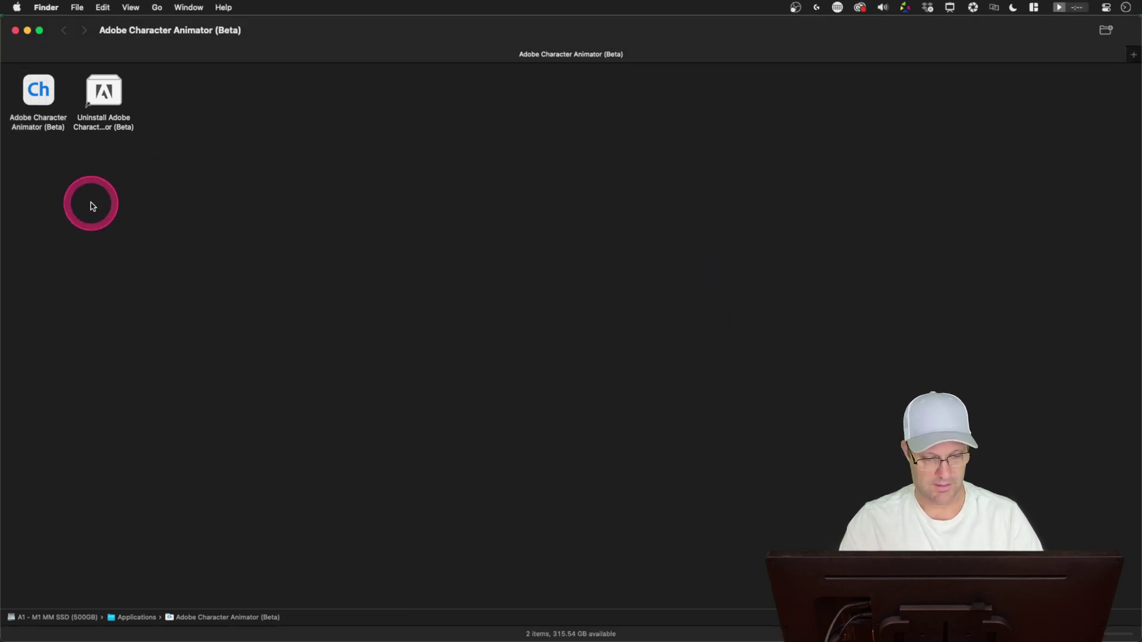
click(40, 92)
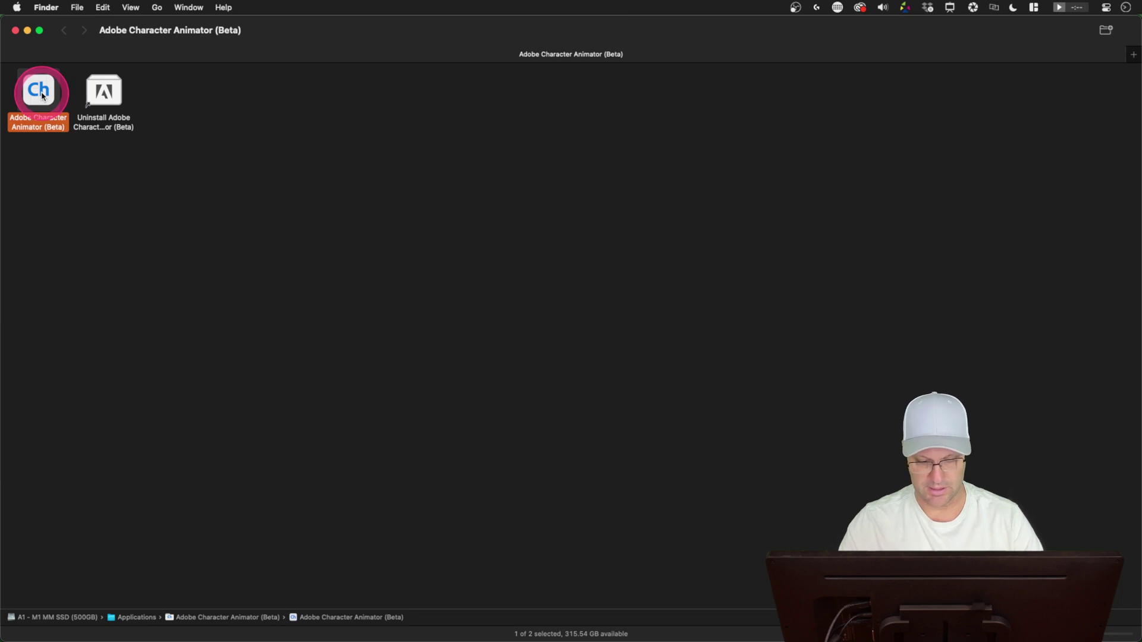
double_click(41, 93)
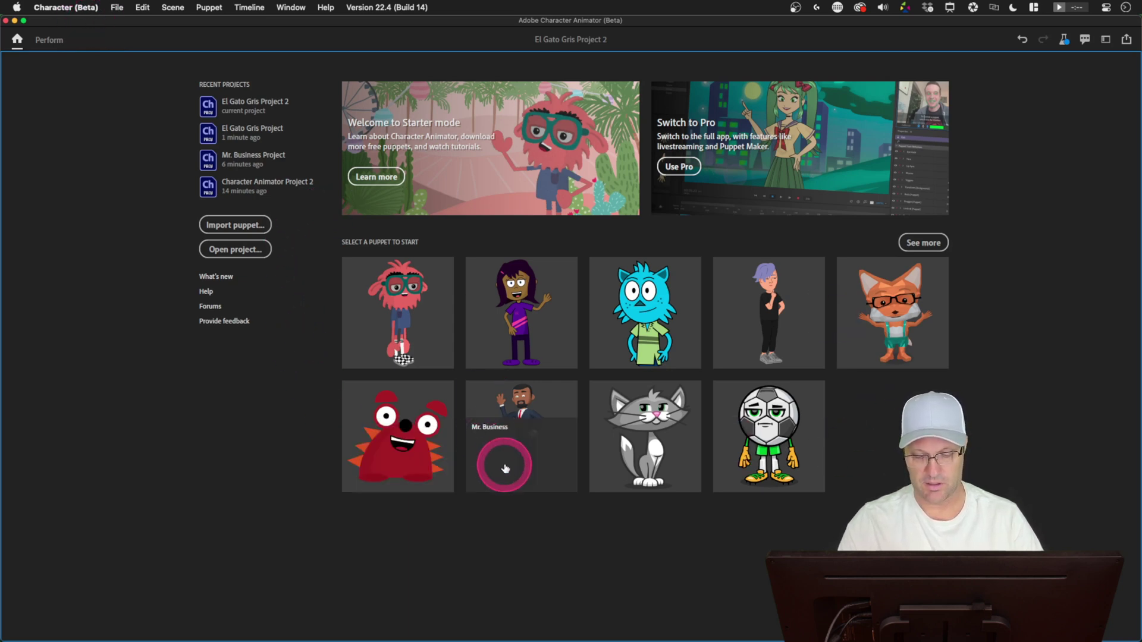
click(644, 407)
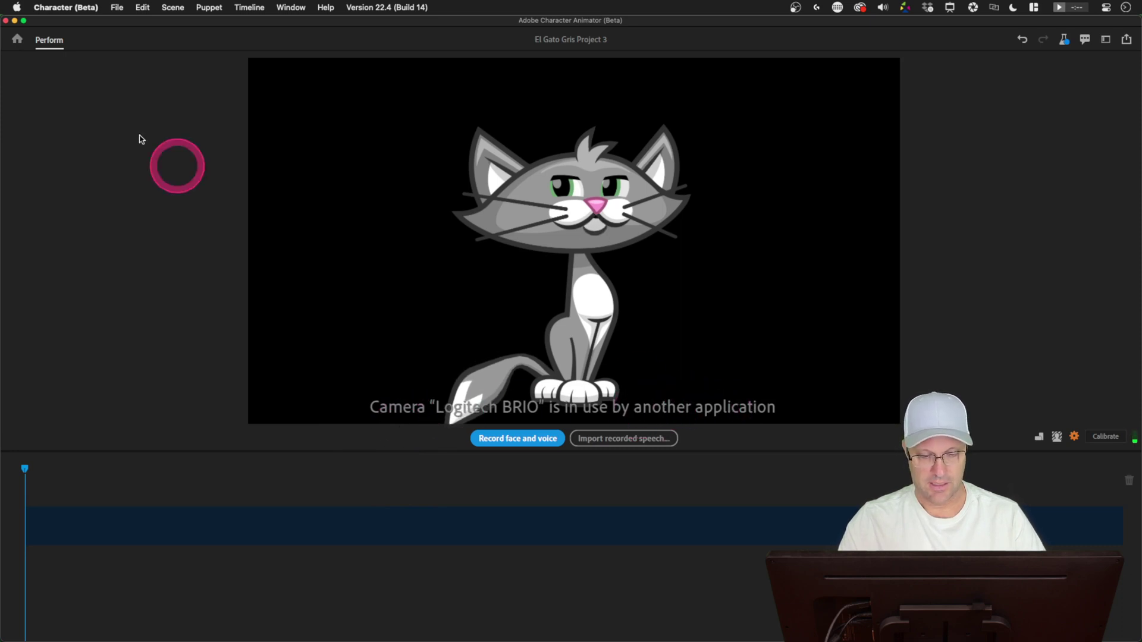
click(80, 9)
- Cancel out of Preferences and set the face-tracking camera to Razer Kiyo
click(90, 44)
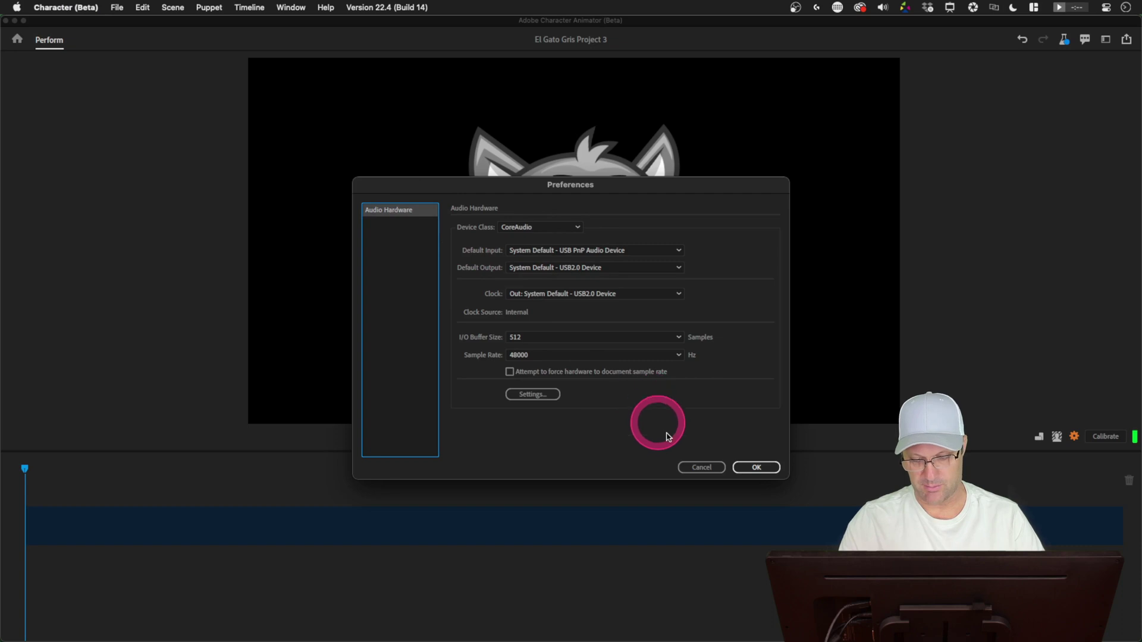
click(704, 470)
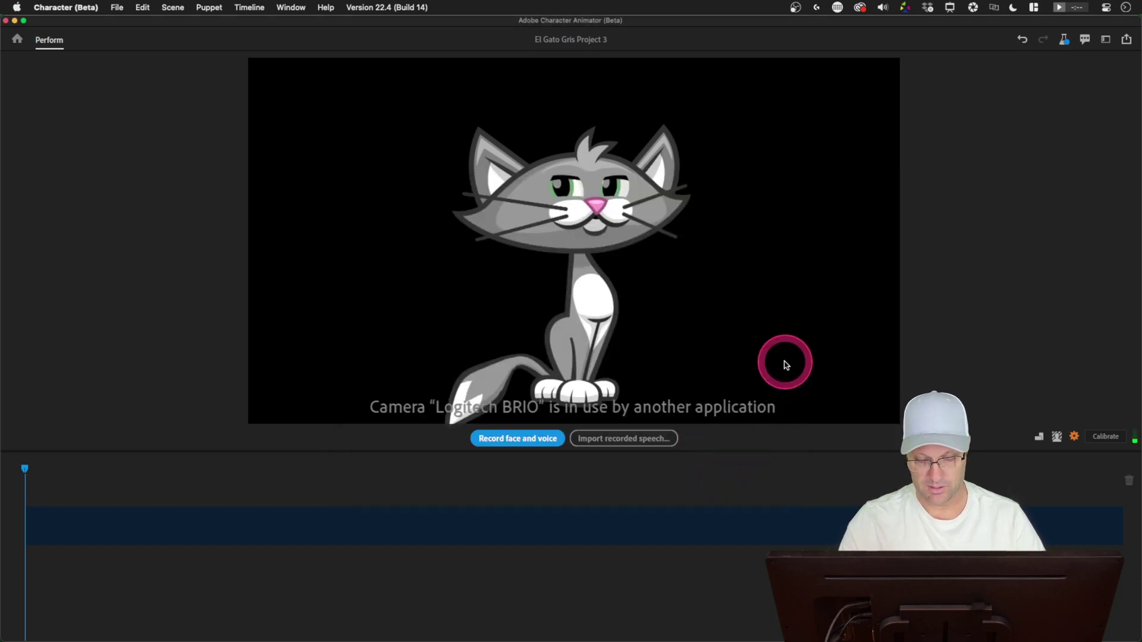
click(1074, 436)
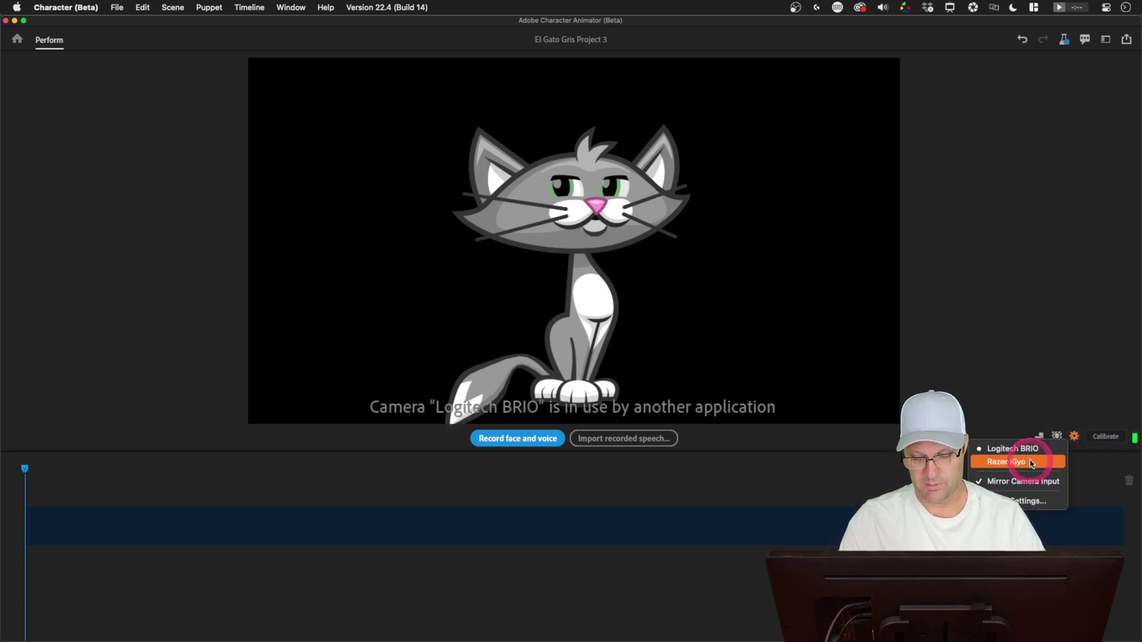
click(1030, 463)
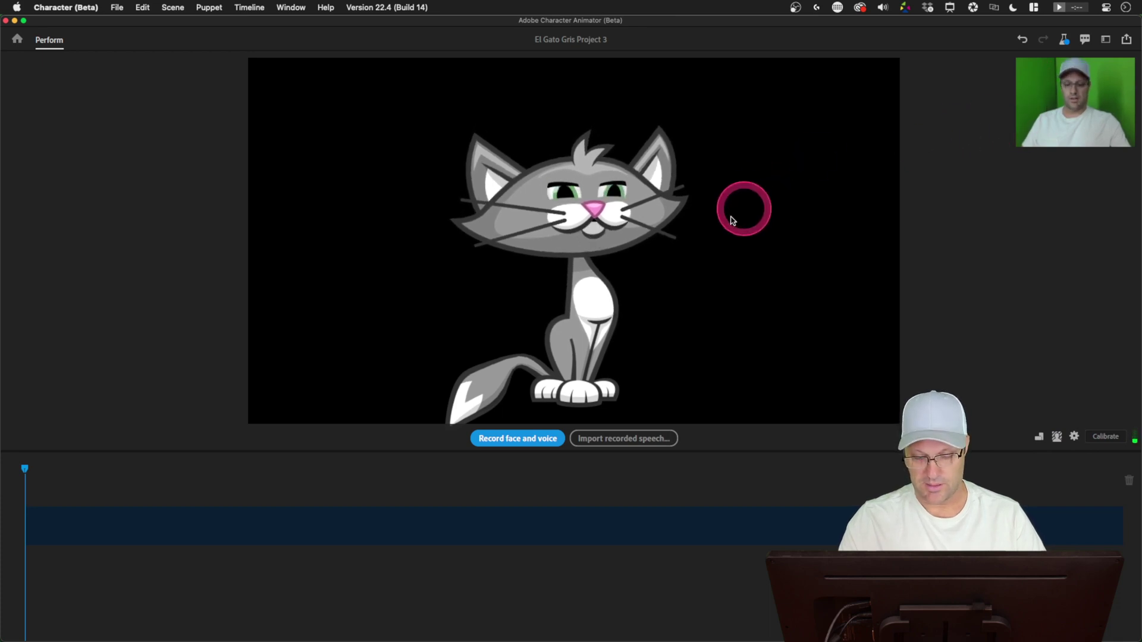
- Adjust the stage and start a face-and-voice recording of the grey cat
click(535, 441)
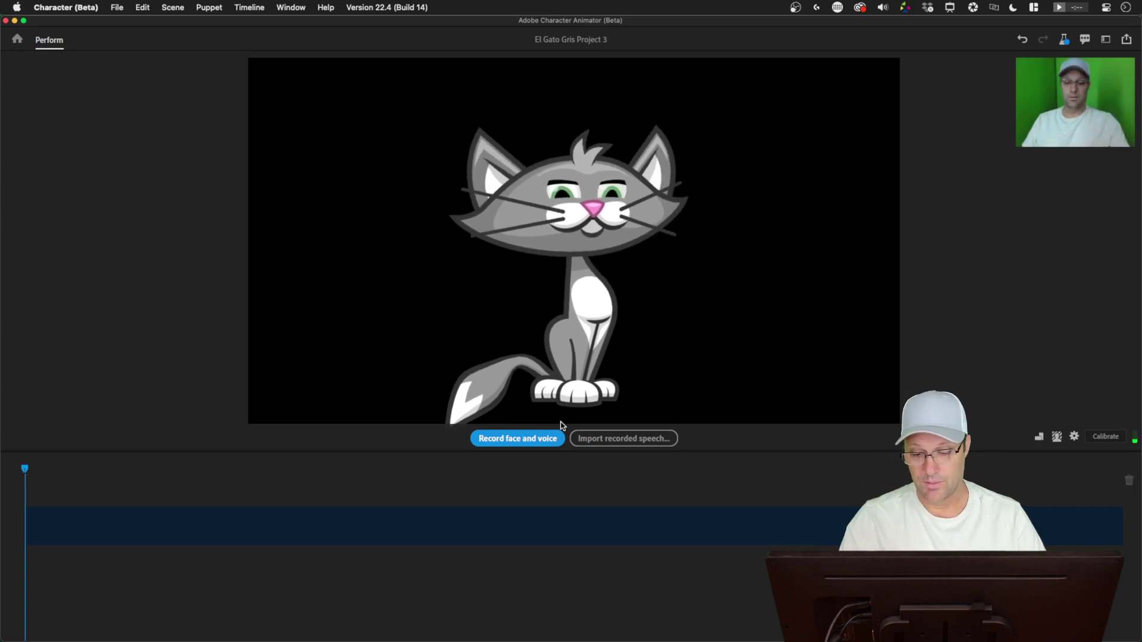
click(733, 383)
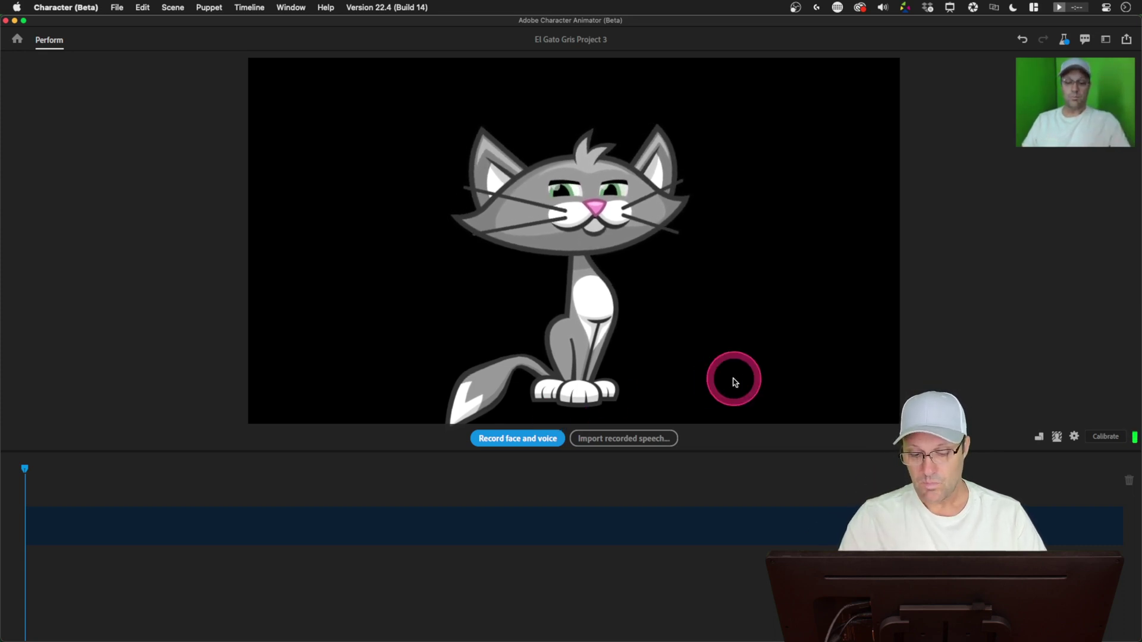
mouse_move(734, 383)
mouse_down()
mouse_move(653, 277)
mouse_move(653, 295)
mouse_up()
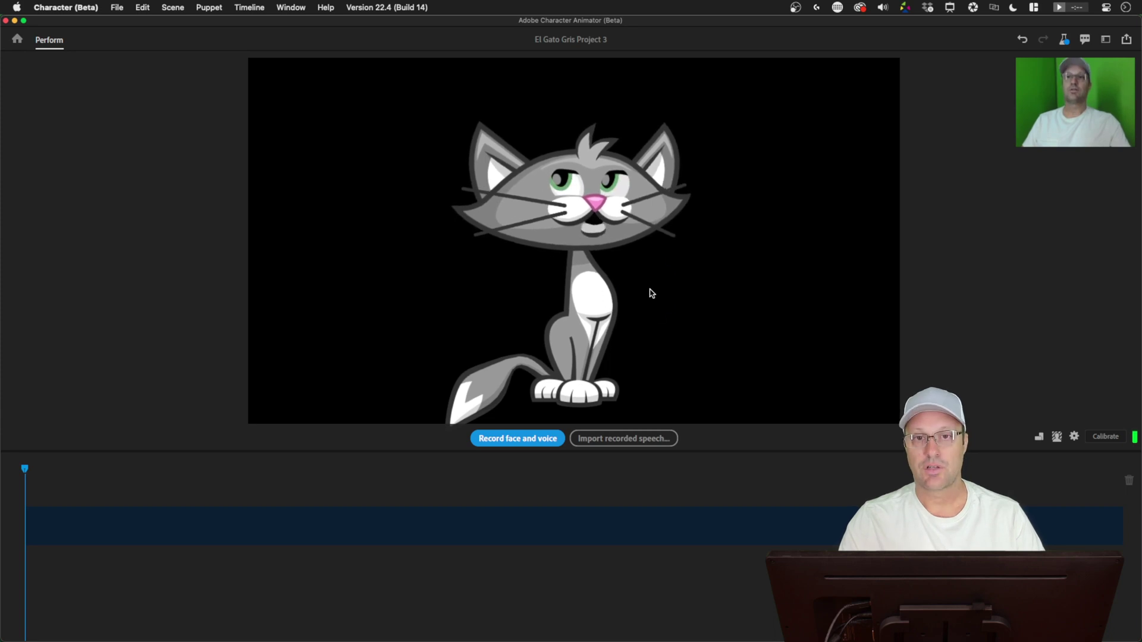
click(504, 440)
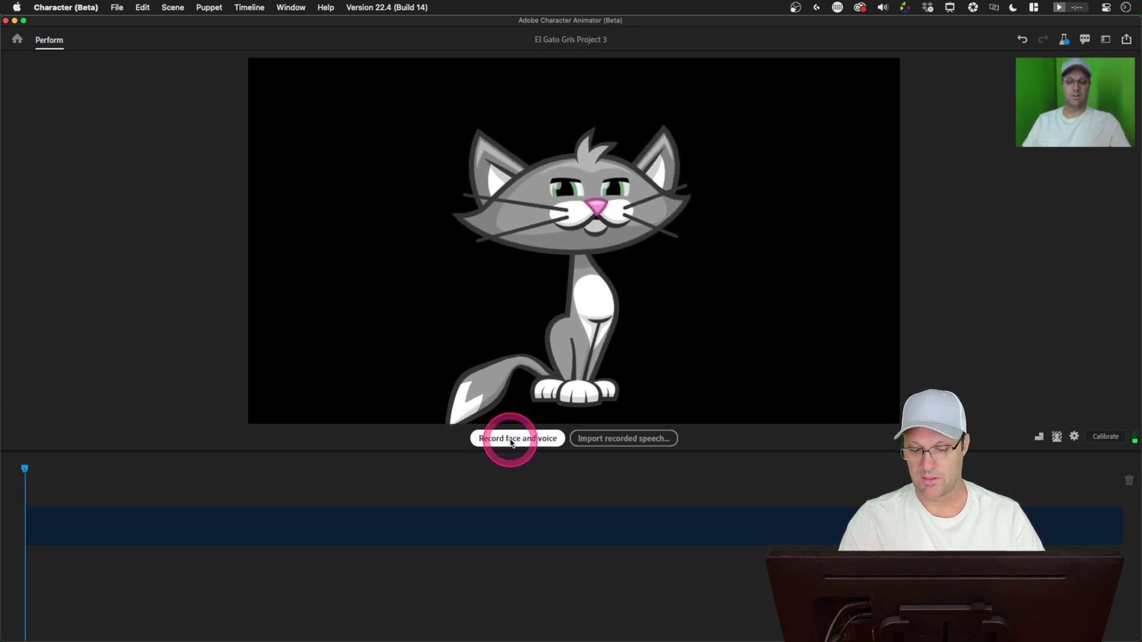
- Record an eleven-second face-and-voice take of the cat, then finish recording
click(511, 439)
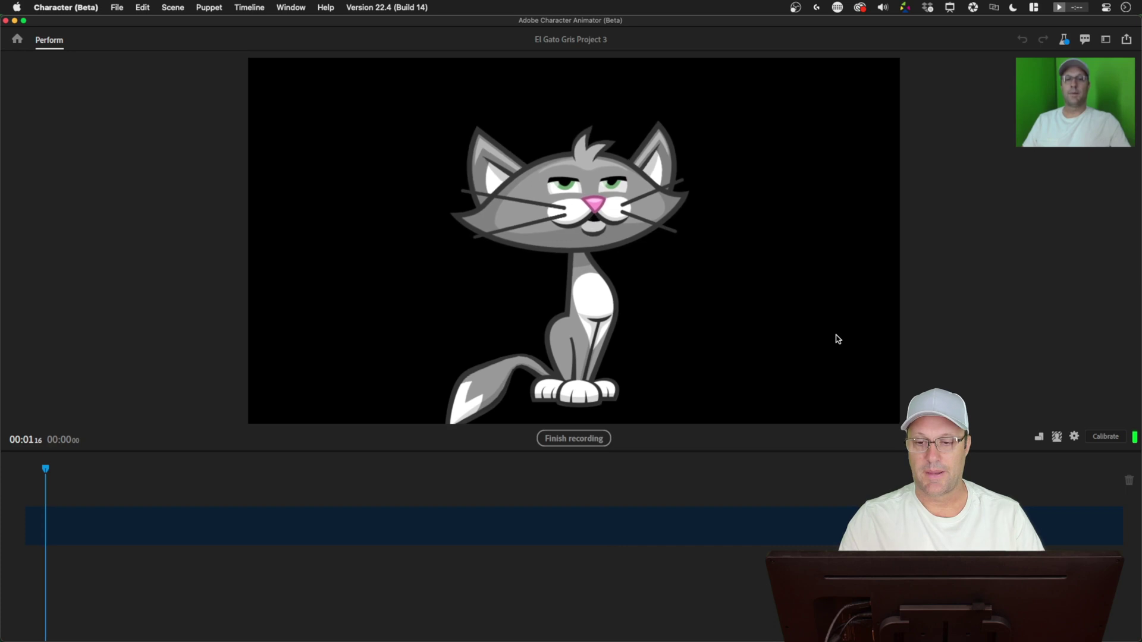
click(843, 332)
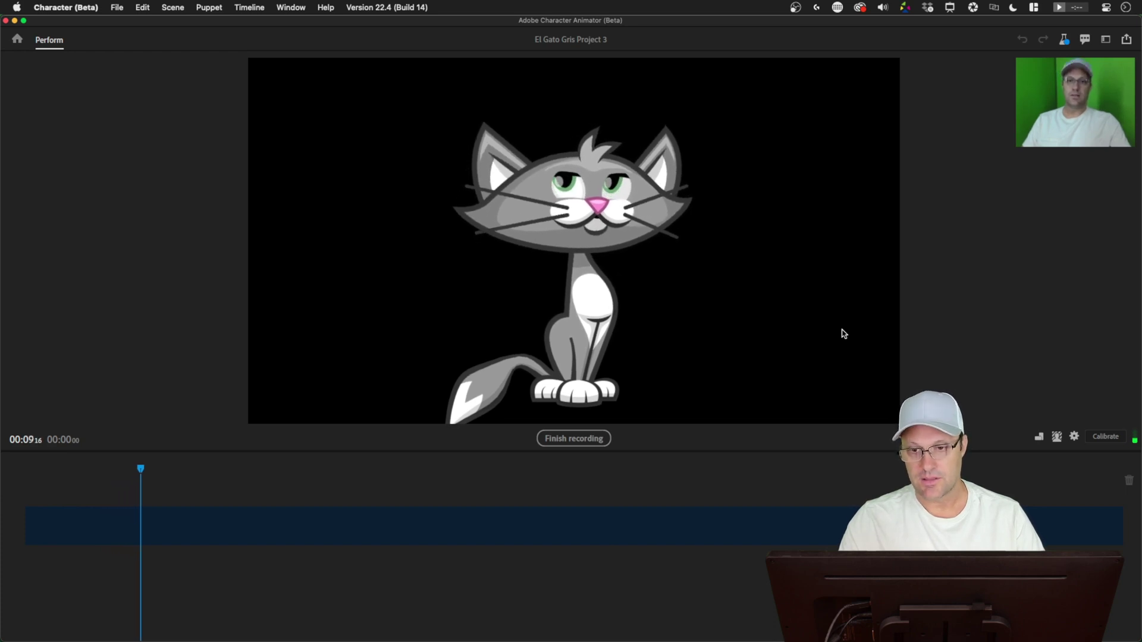
click(565, 441)
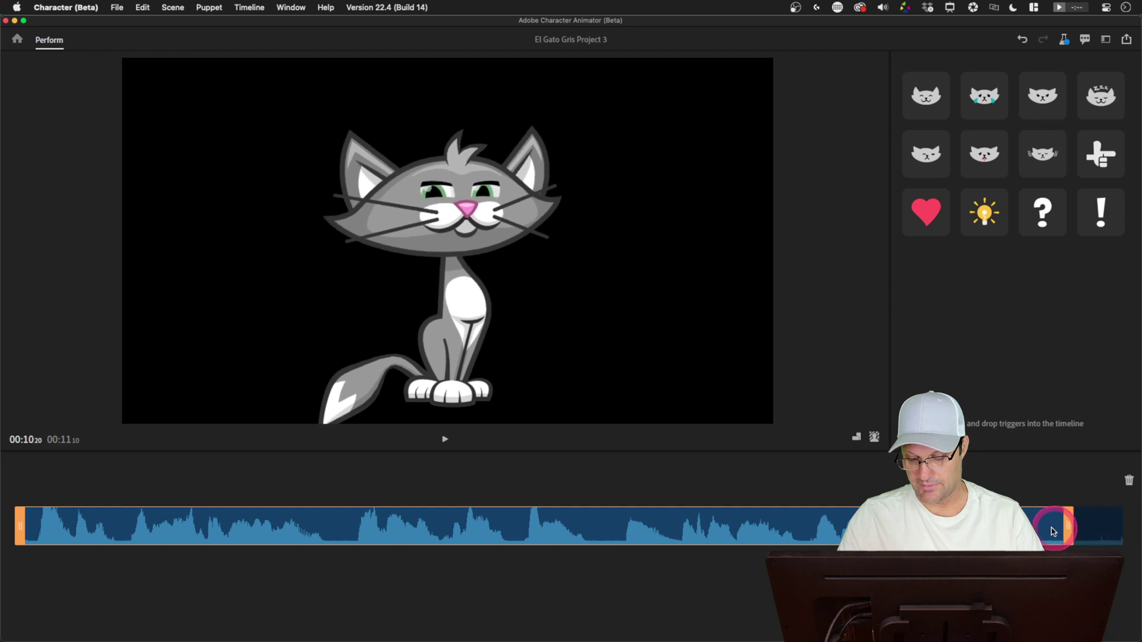
- Trim the take's end, rewind to the start, and play it back to about 10 seconds
drag(1124, 528, 1025, 527)
key(Home)
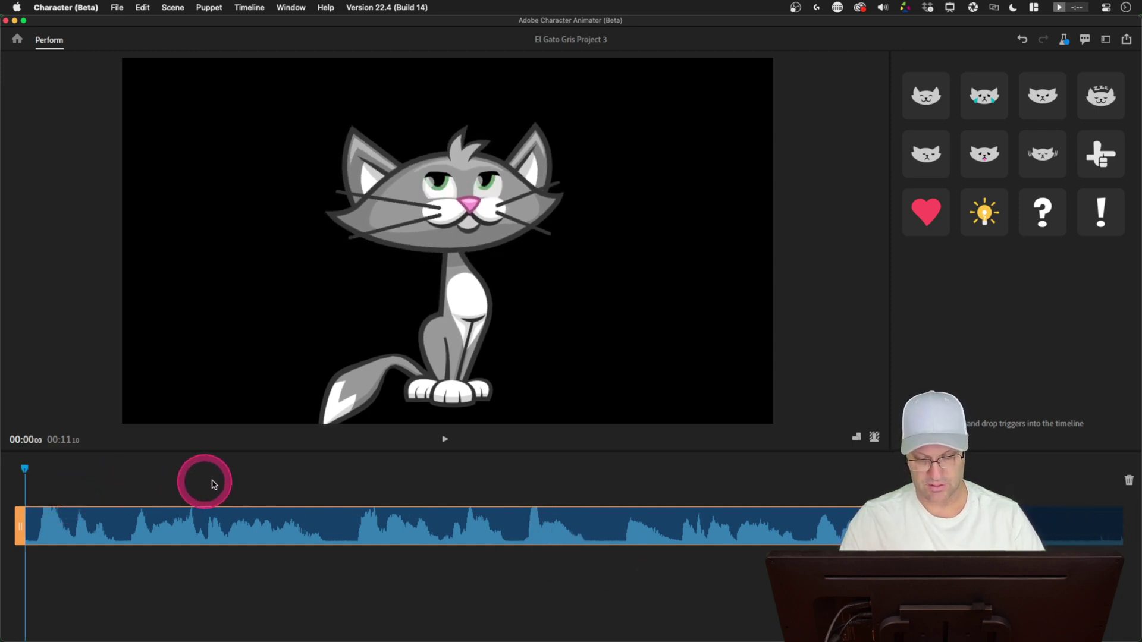
click(445, 442)
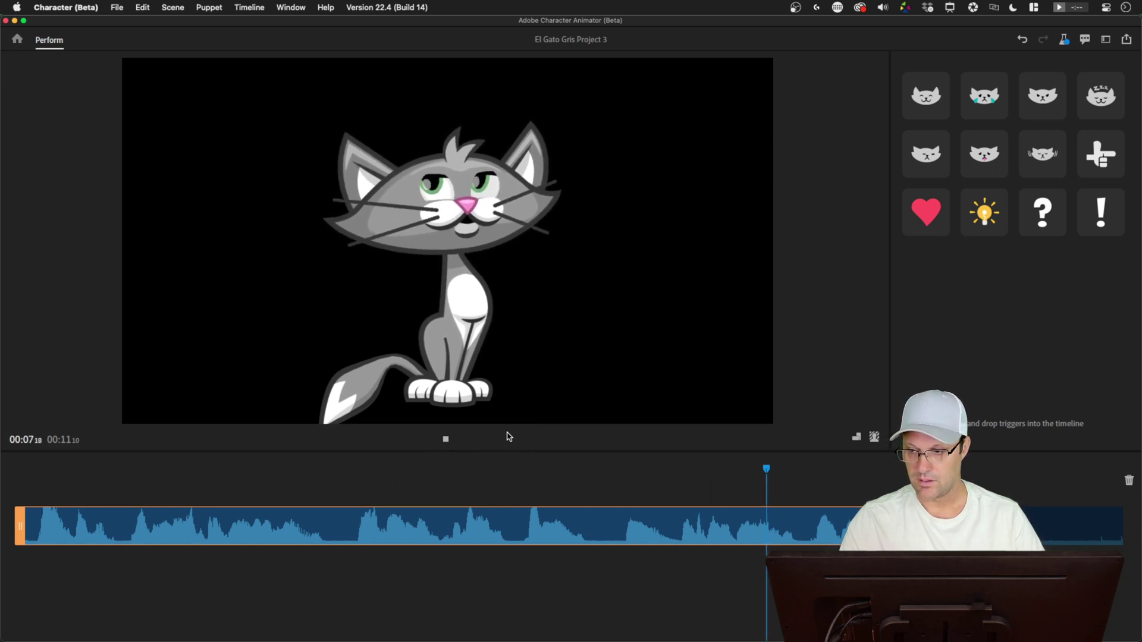
click(510, 437)
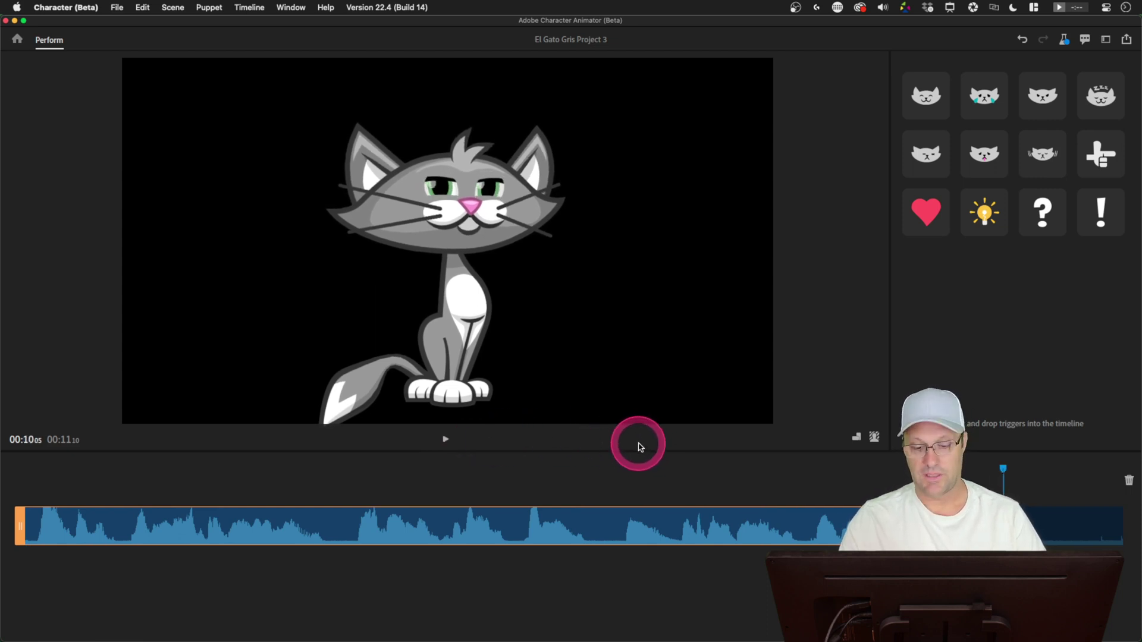
click(1056, 110)
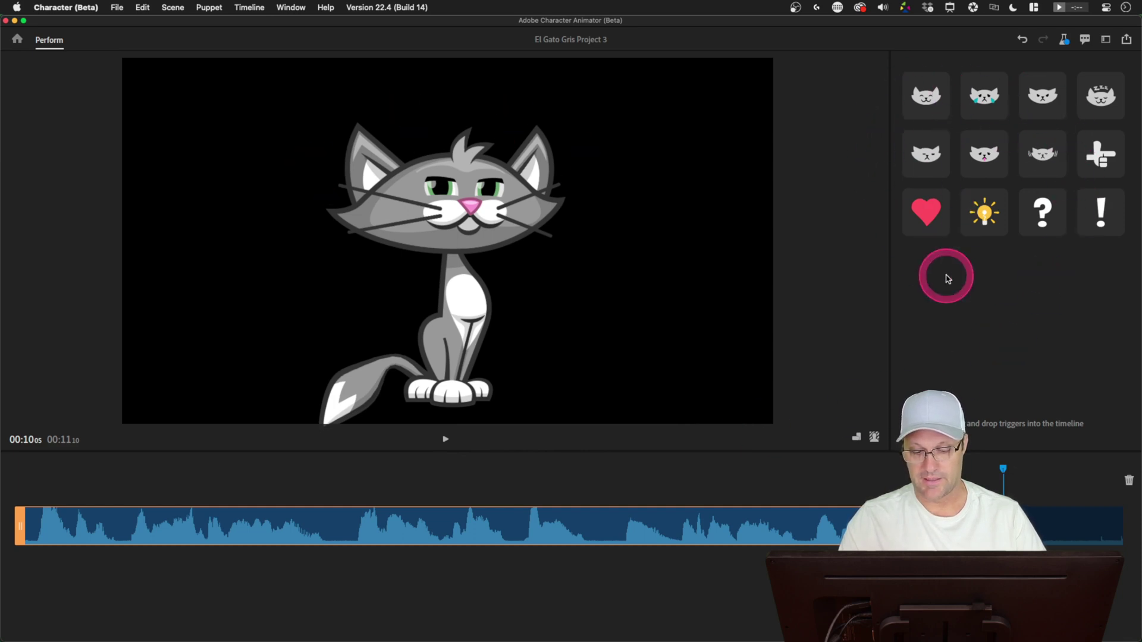
click(916, 92)
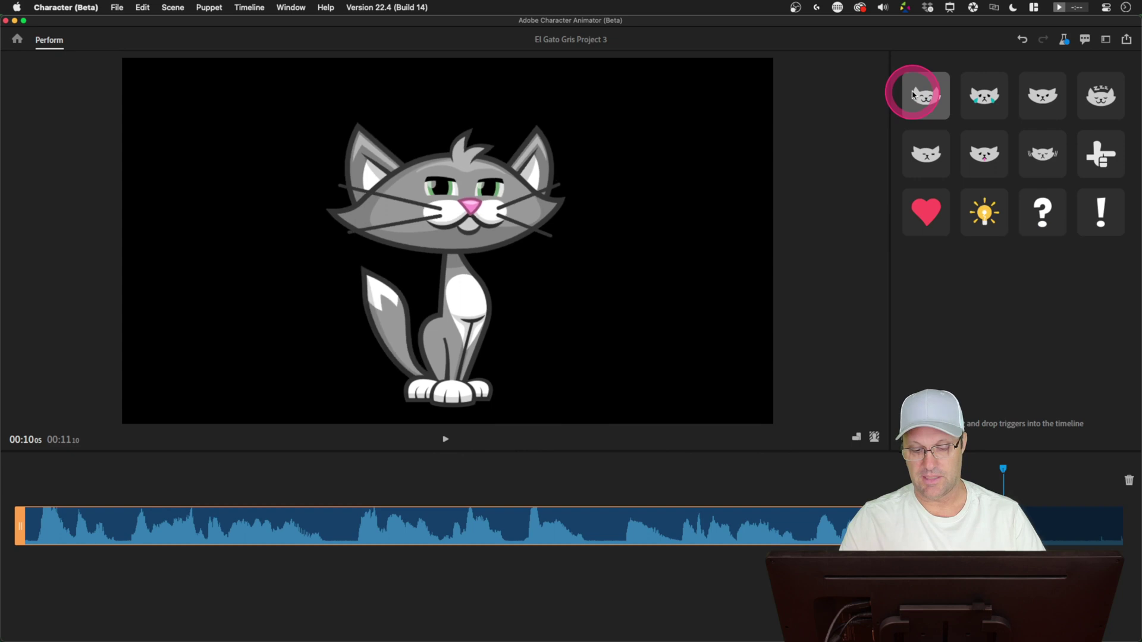
click(919, 94)
click(985, 94)
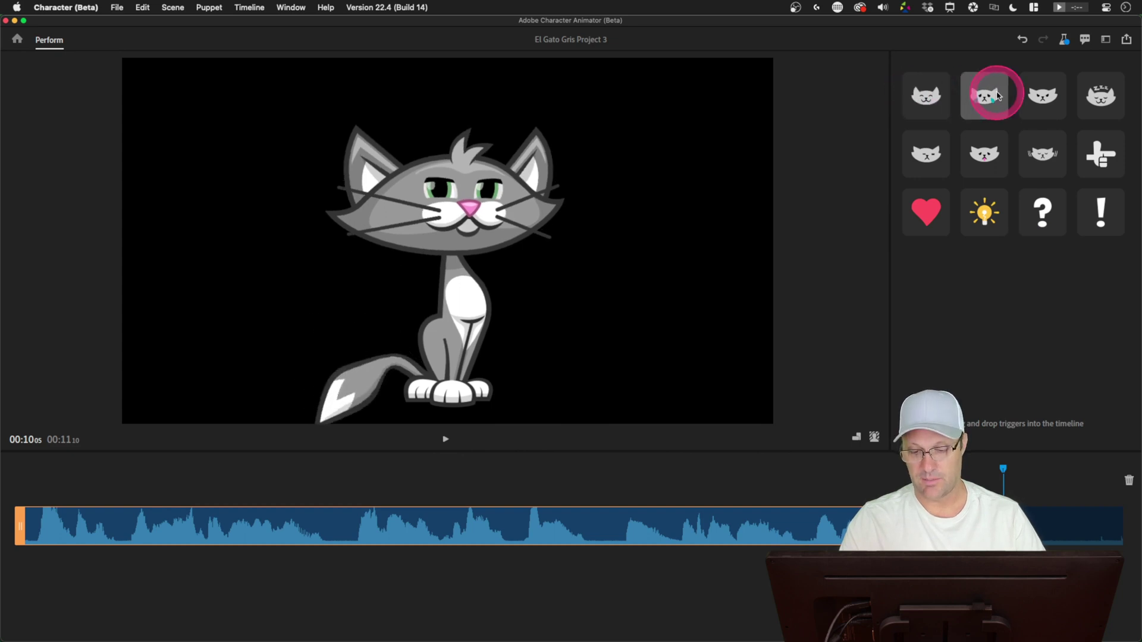
click(1035, 97)
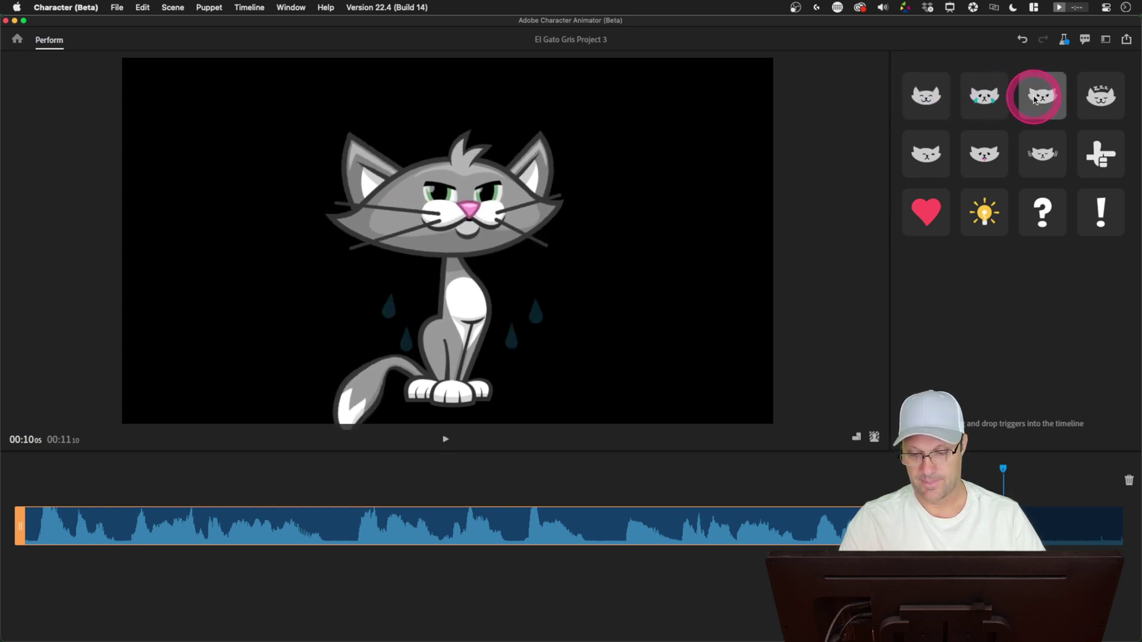
click(1100, 96)
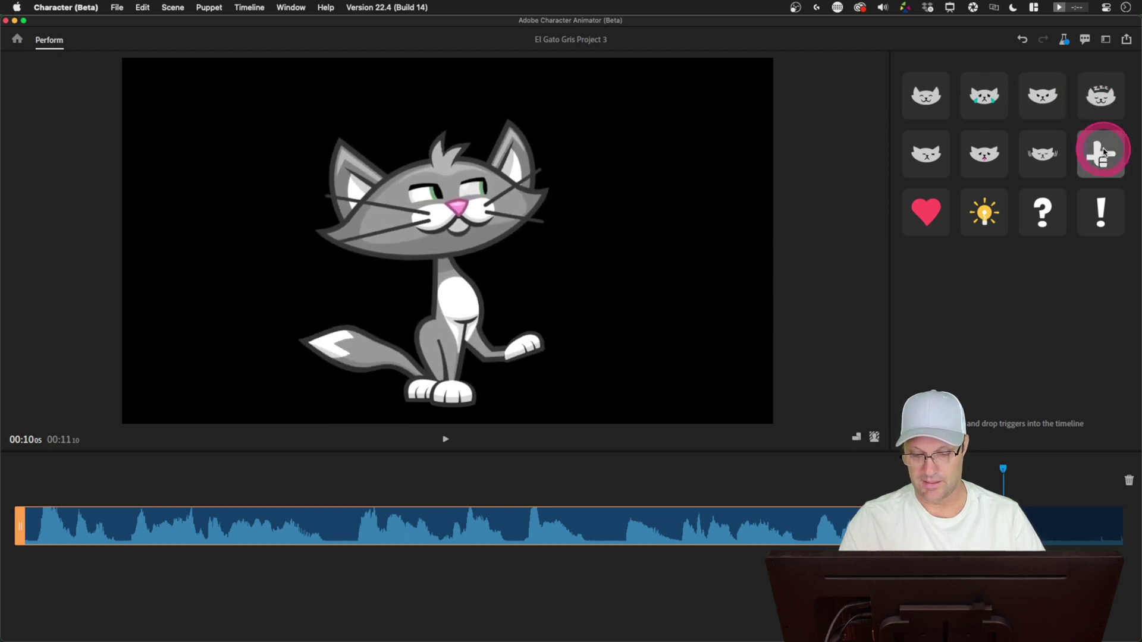
click(1046, 158)
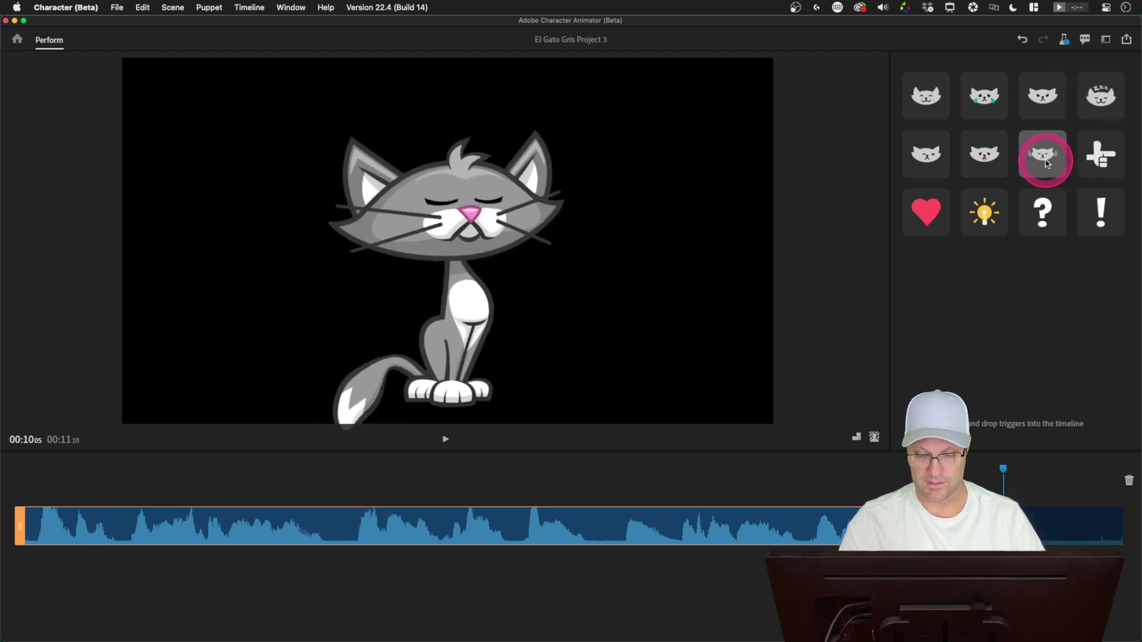
click(989, 157)
click(920, 158)
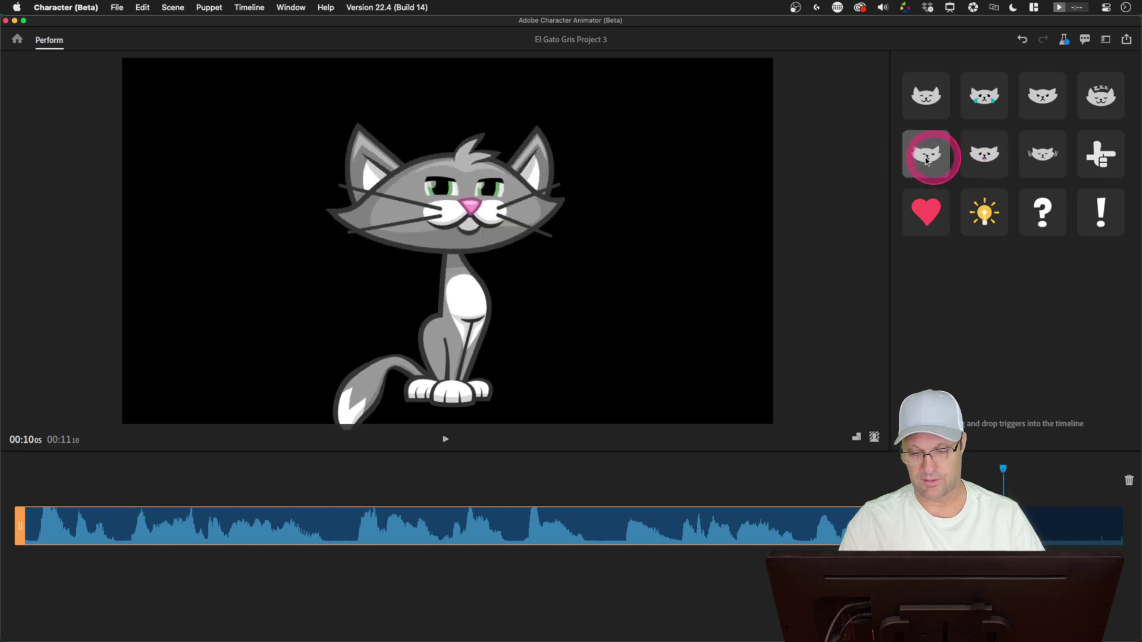
click(926, 212)
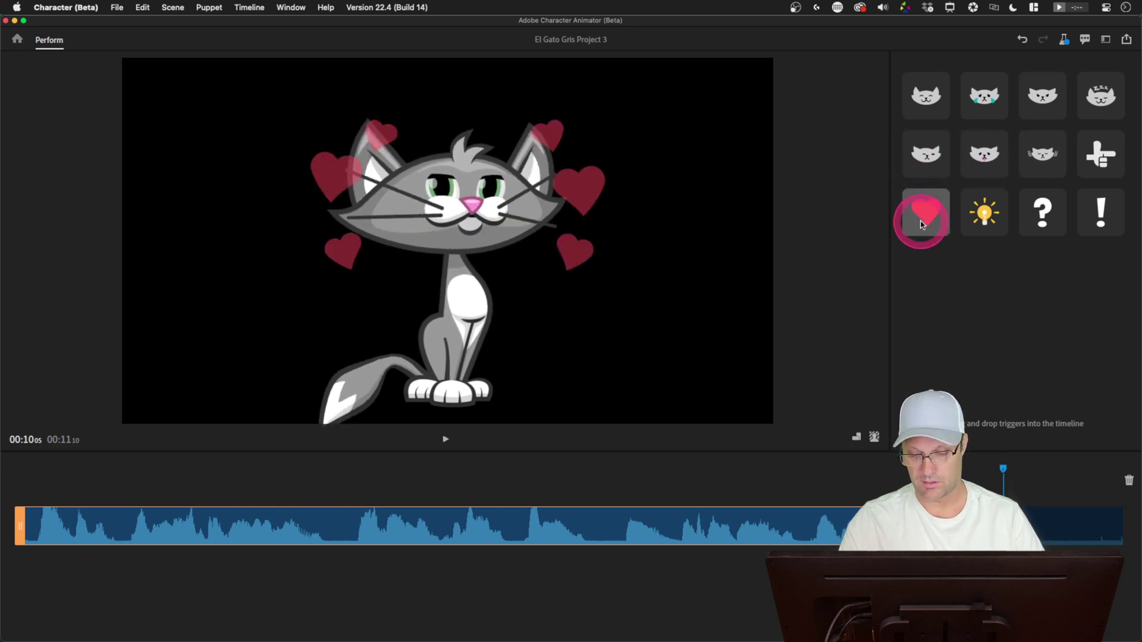
click(984, 217)
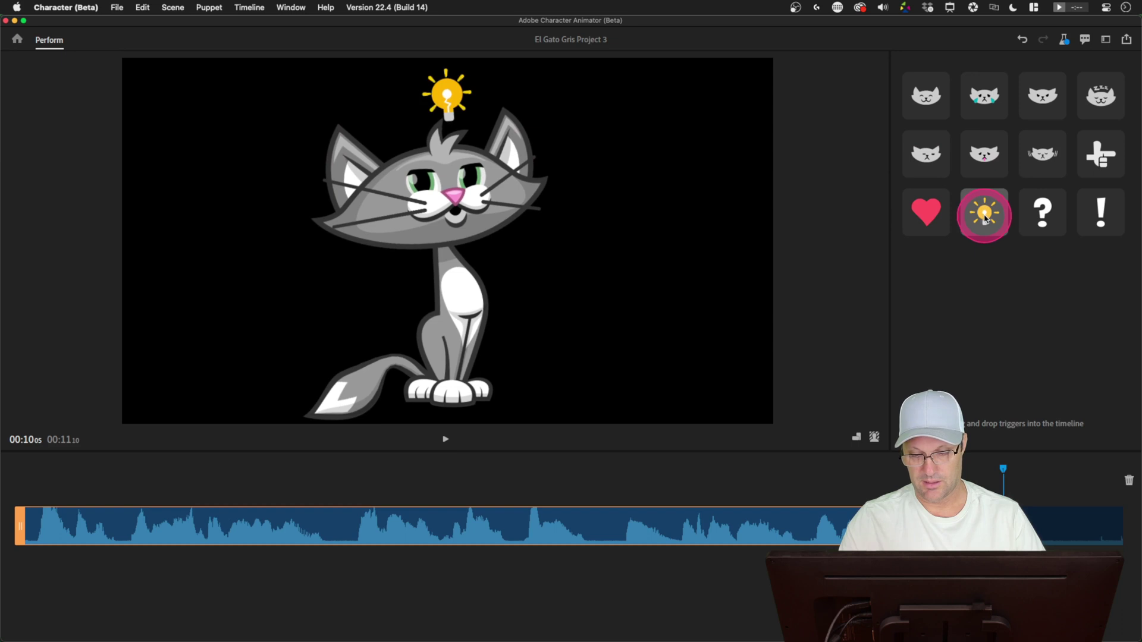
click(1042, 215)
click(1102, 214)
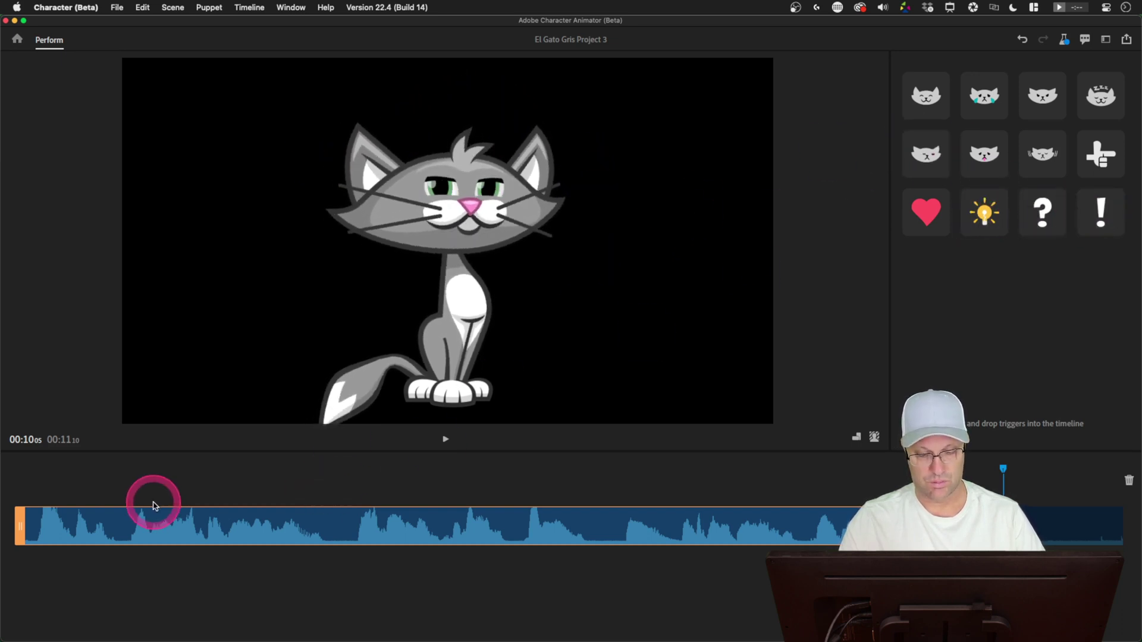
click(18, 482)
click(1101, 150)
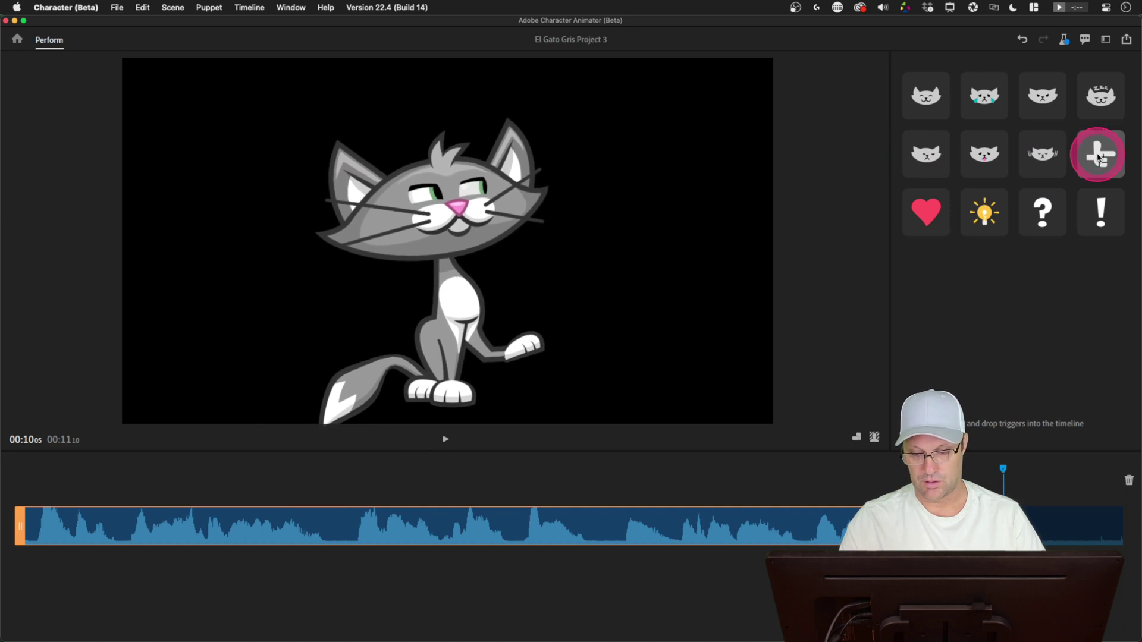
click(929, 100)
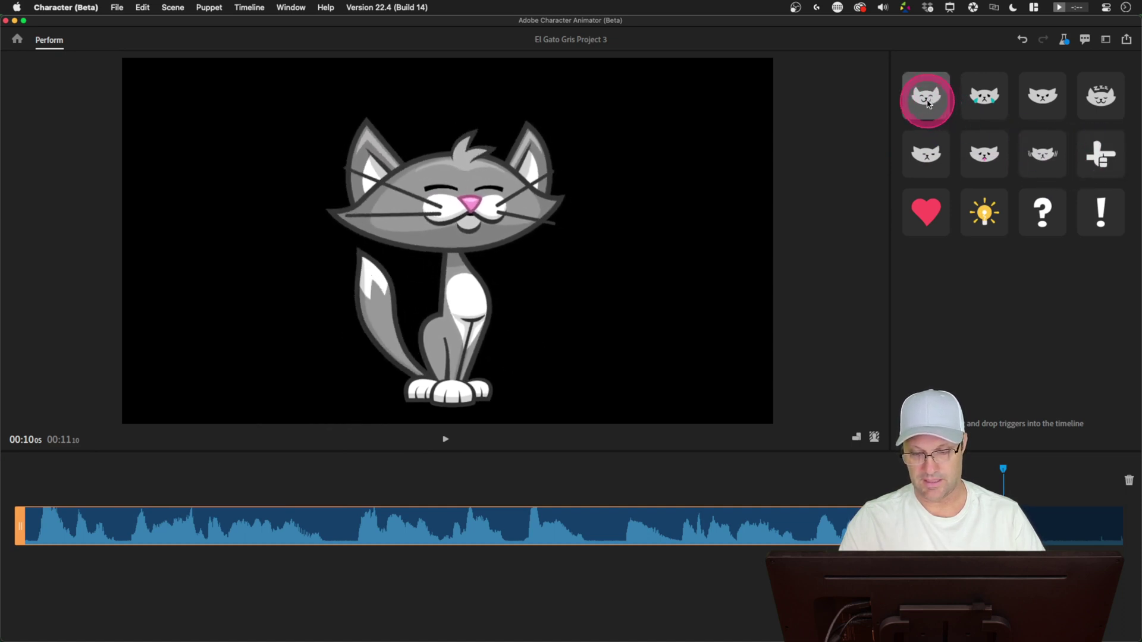
- Place the first cat-face expression trigger on the timeline and play it from the beginning
drag(928, 100, 54, 483)
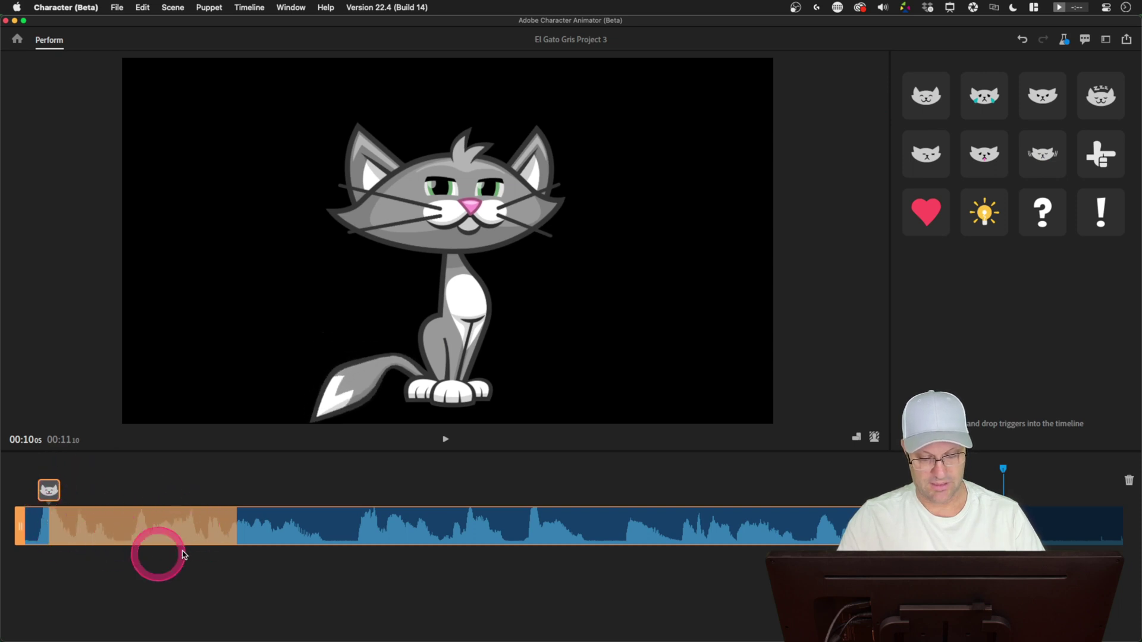
mouse_move(153, 528)
mouse_down()
mouse_move(166, 534)
mouse_move(124, 536)
mouse_up()
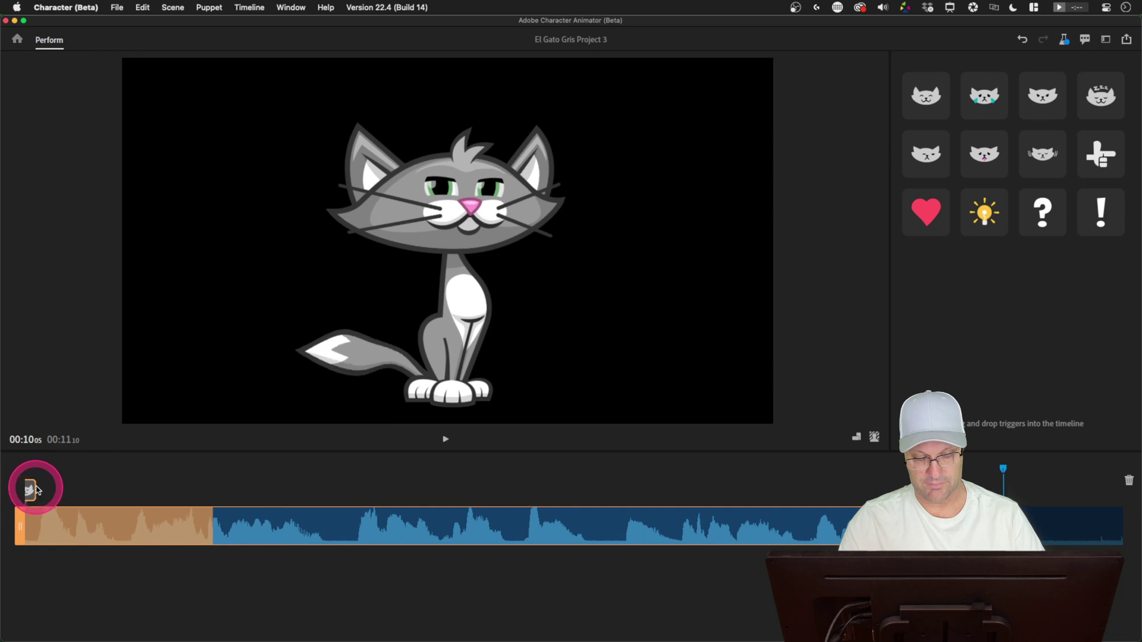
key(Home)
key(space)
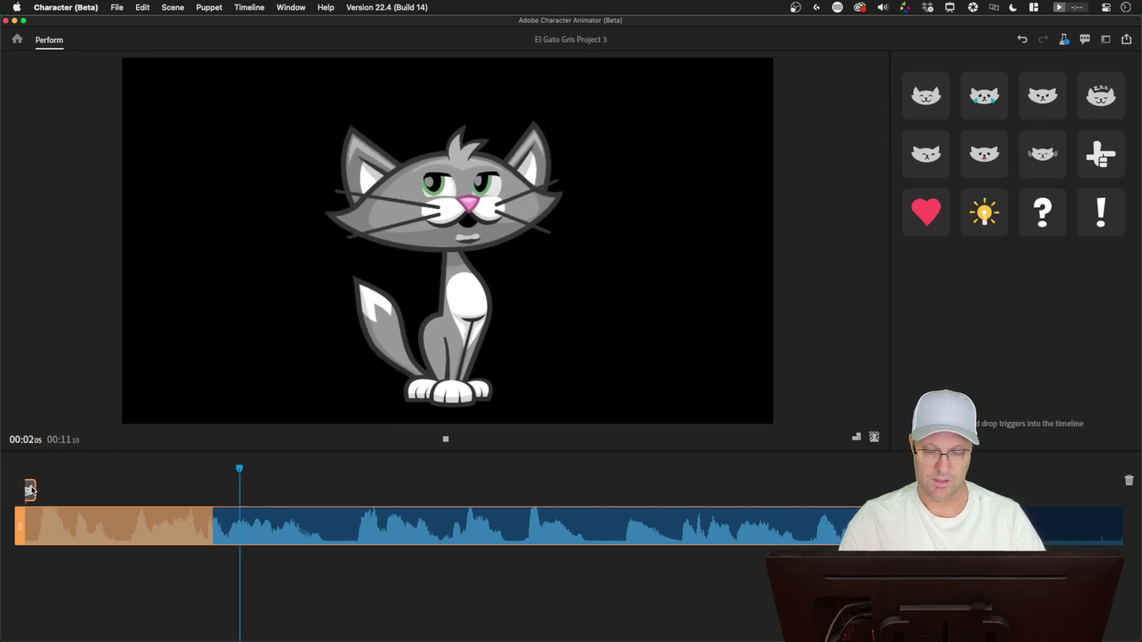
key(space)
- Slide the expression trigger bar to the timeline start, then bring in the hearts trigger
click(172, 512)
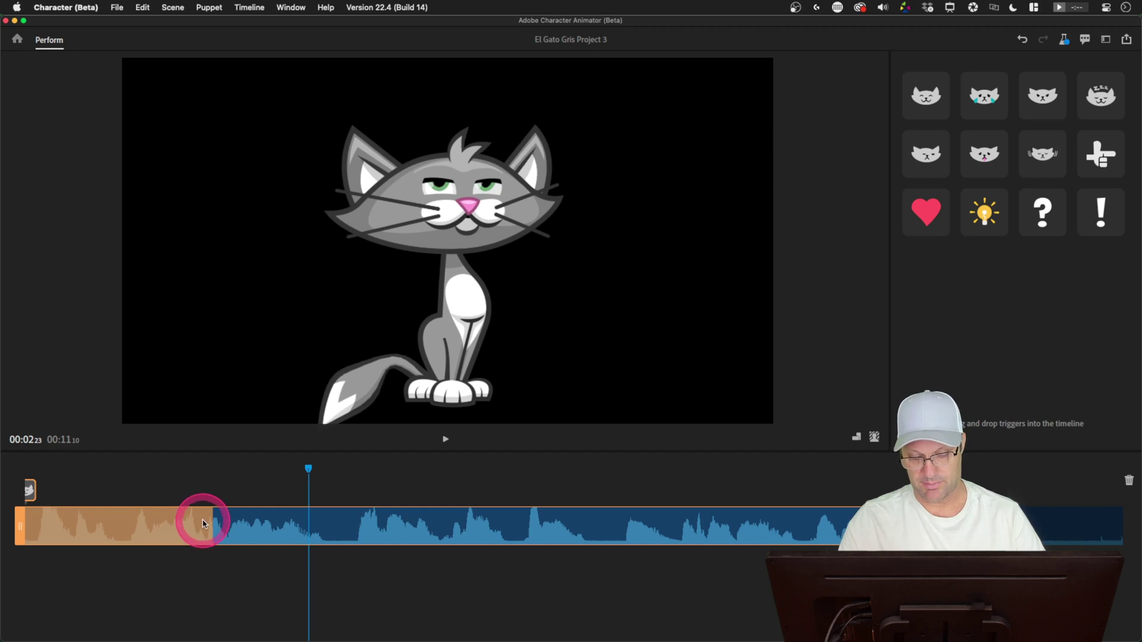
drag(210, 519, 212, 526)
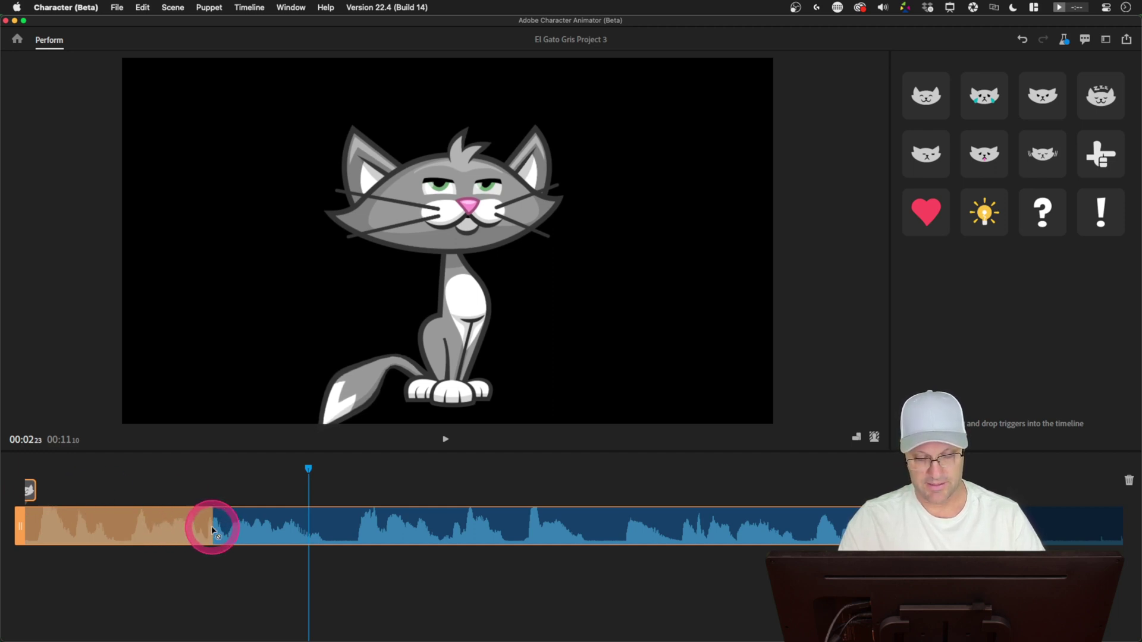
drag(154, 533, 269, 532)
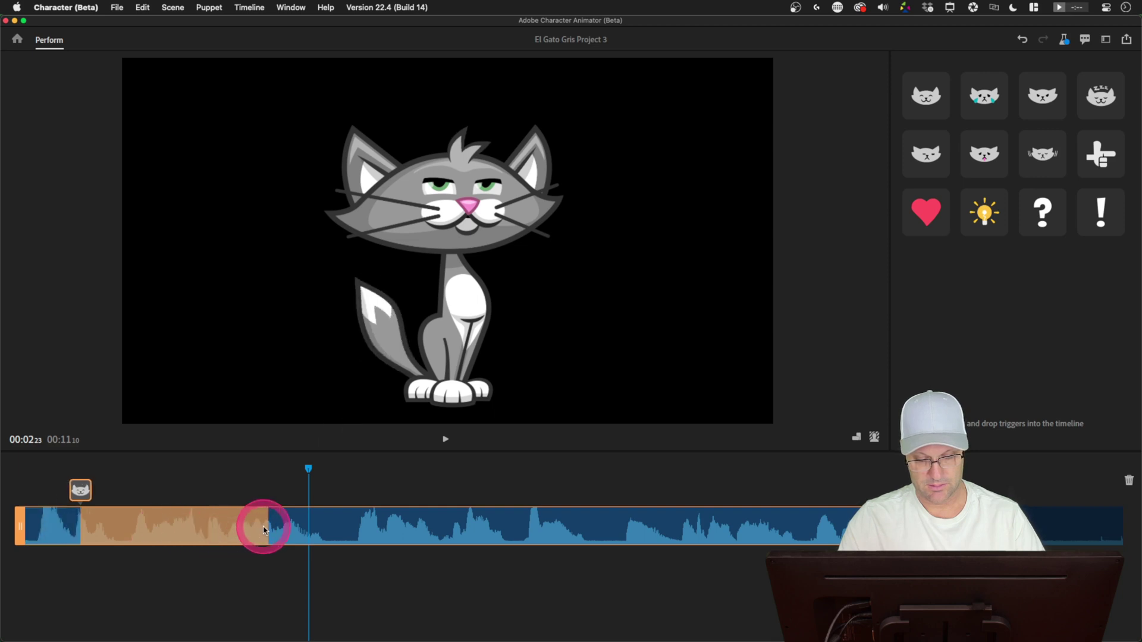
drag(270, 532, 264, 516)
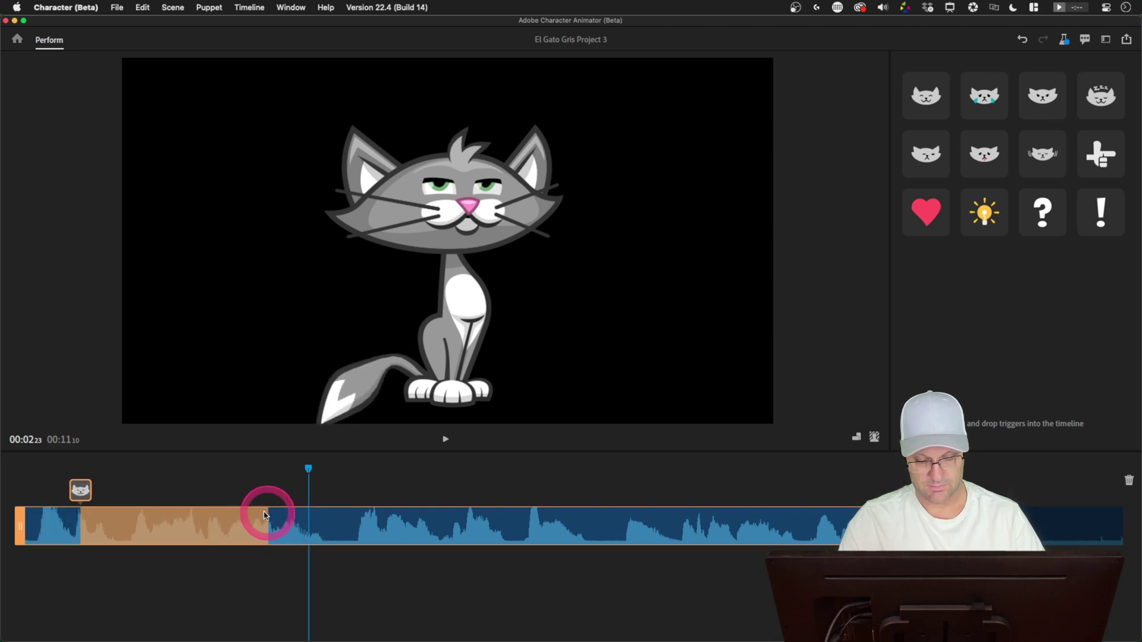
click(260, 520)
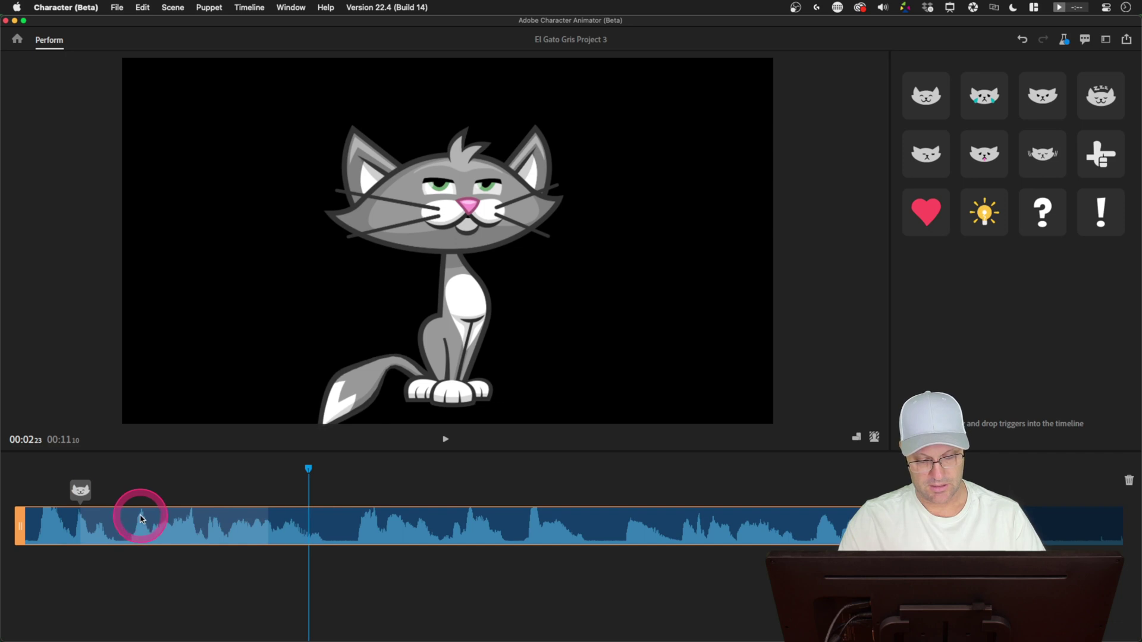
click(109, 515)
drag(262, 528, 151, 534)
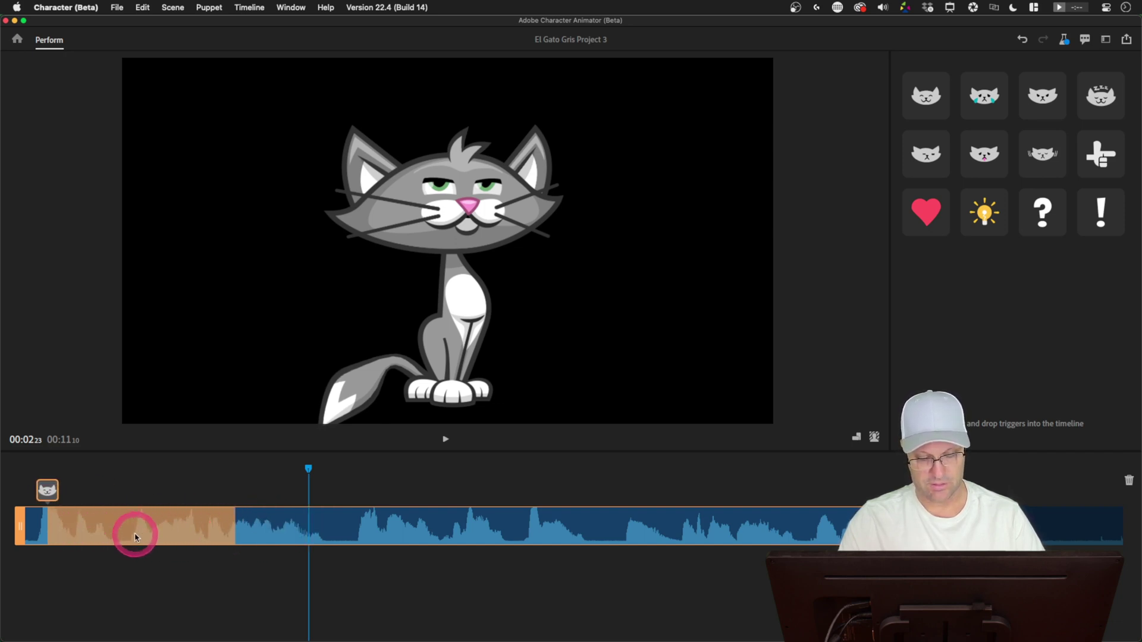
drag(151, 534, 122, 530)
click(982, 212)
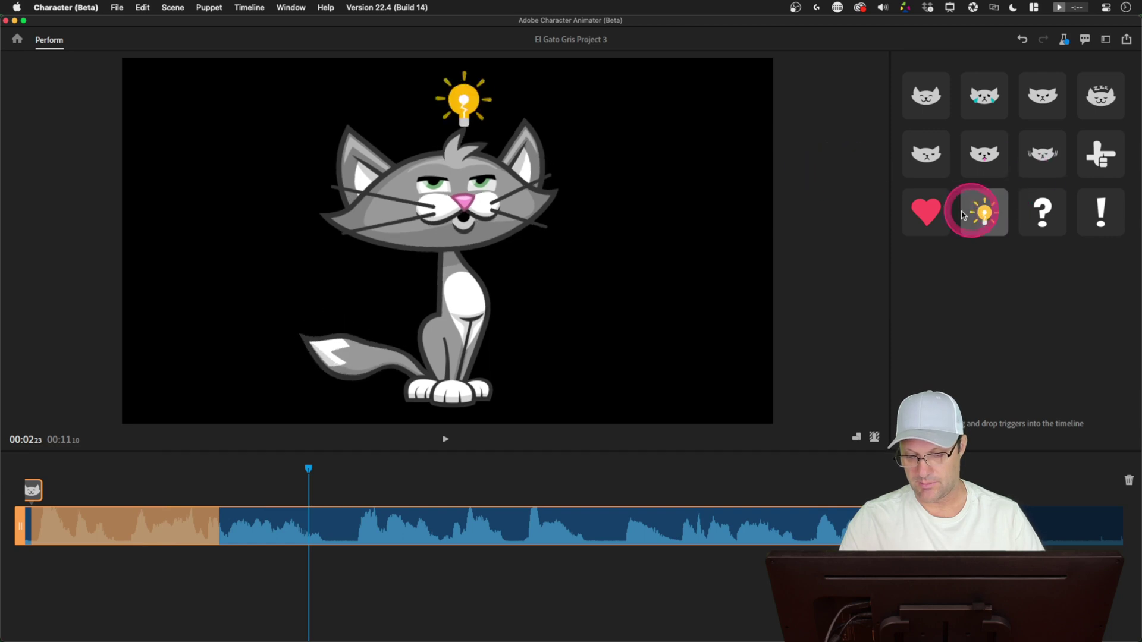
drag(928, 213, 454, 474)
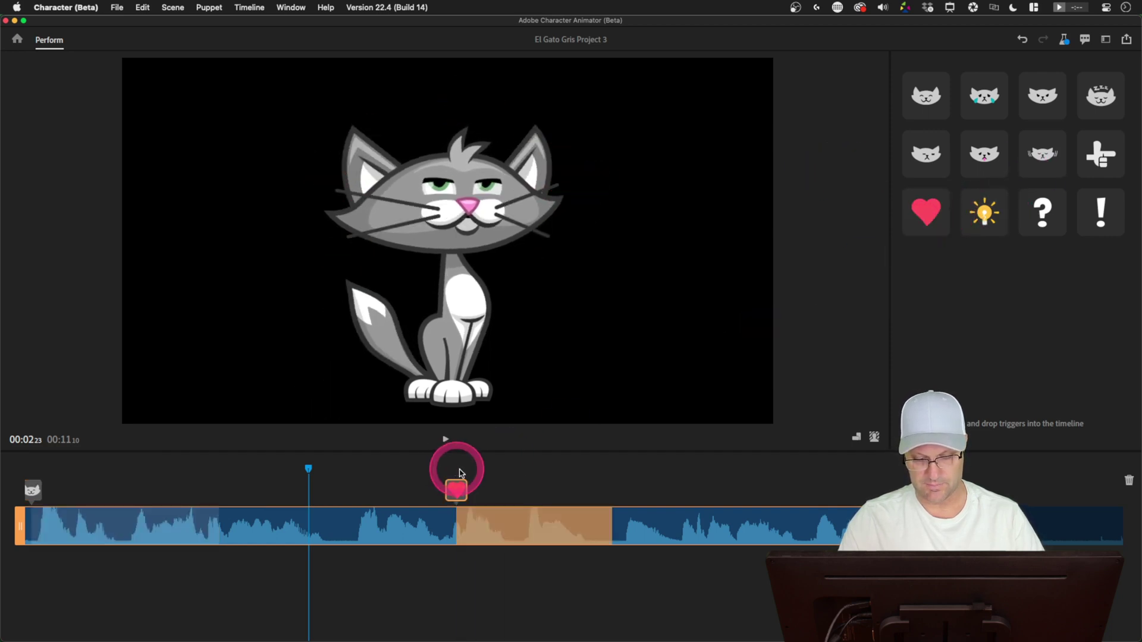
- Drop the hearts effect mid-timeline and preview the exclamation and question-mark effects
mouse_move(595, 523)
mouse_down()
mouse_move(612, 523)
mouse_move(596, 530)
mouse_up()
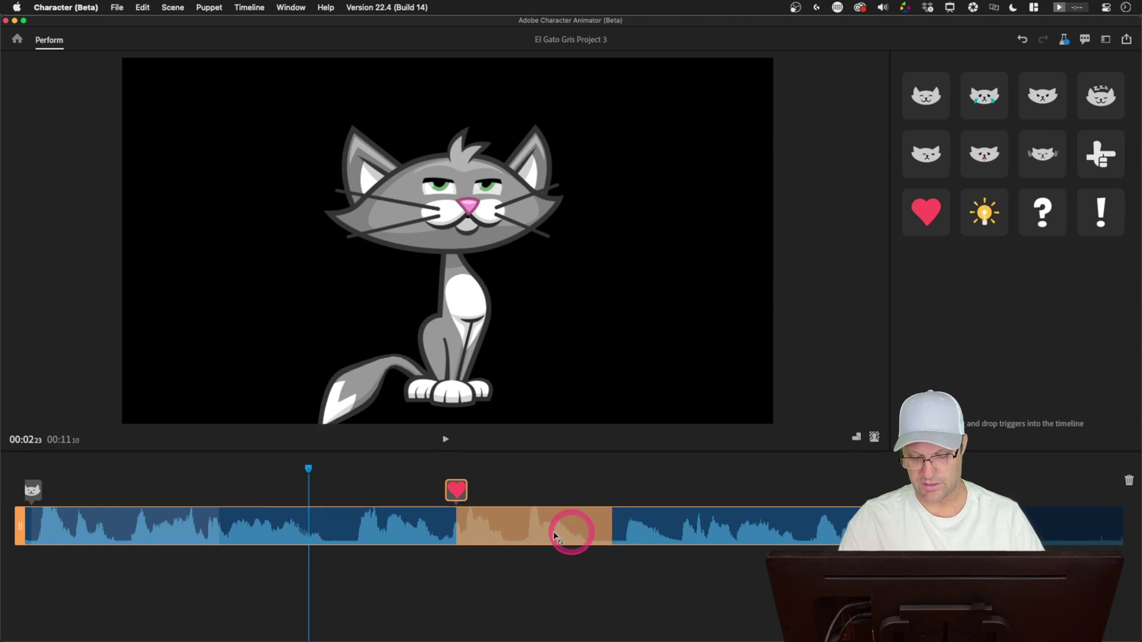
click(1100, 208)
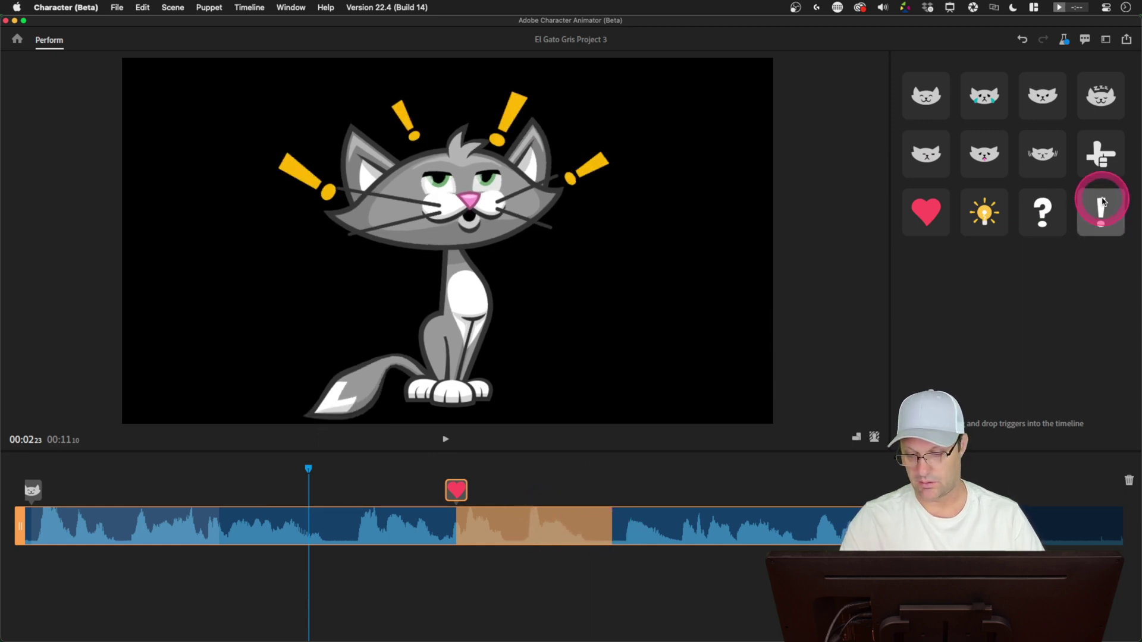
click(1049, 215)
- Add the waving trigger near the end, then play the animation from the start
drag(1101, 154, 764, 482)
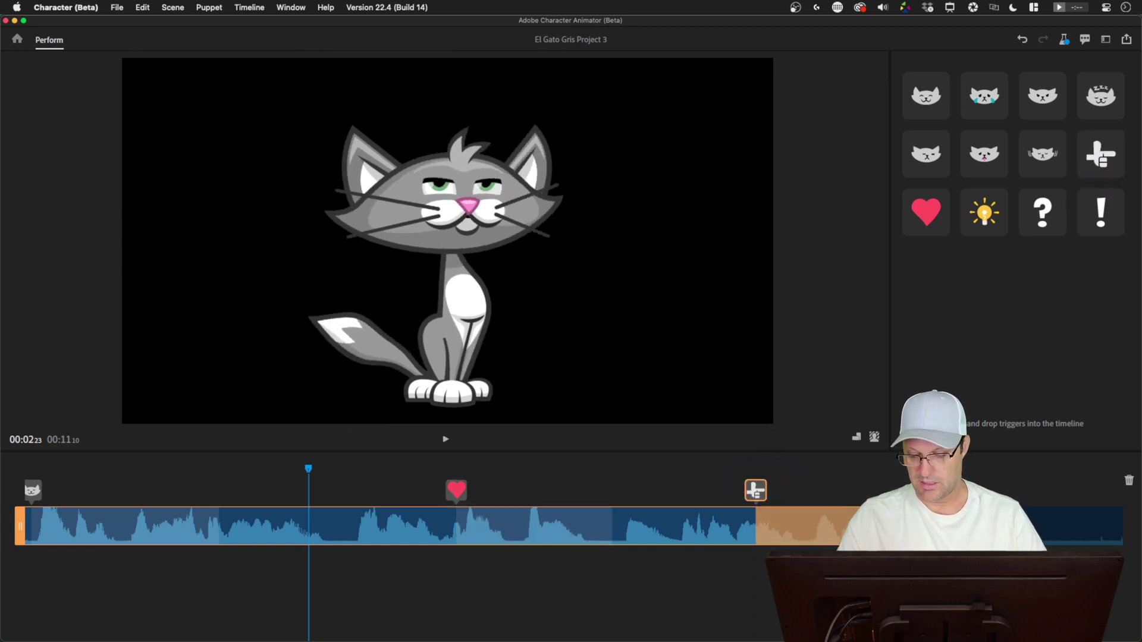
mouse_move(901, 527)
mouse_down()
mouse_move(816, 528)
mouse_move(888, 527)
mouse_up()
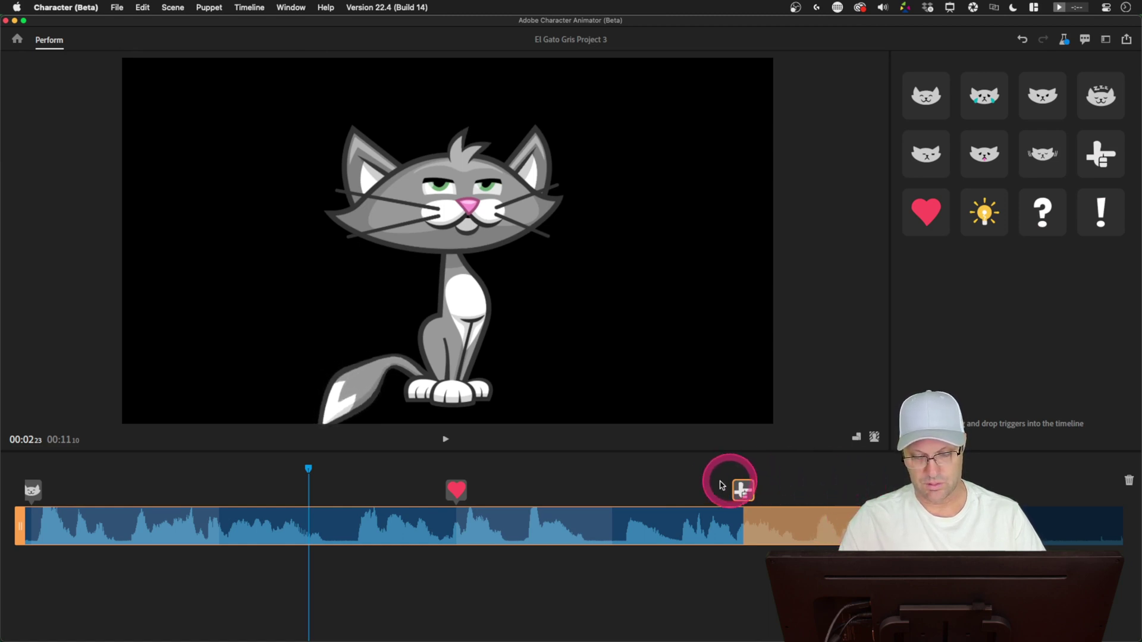
click(34, 463)
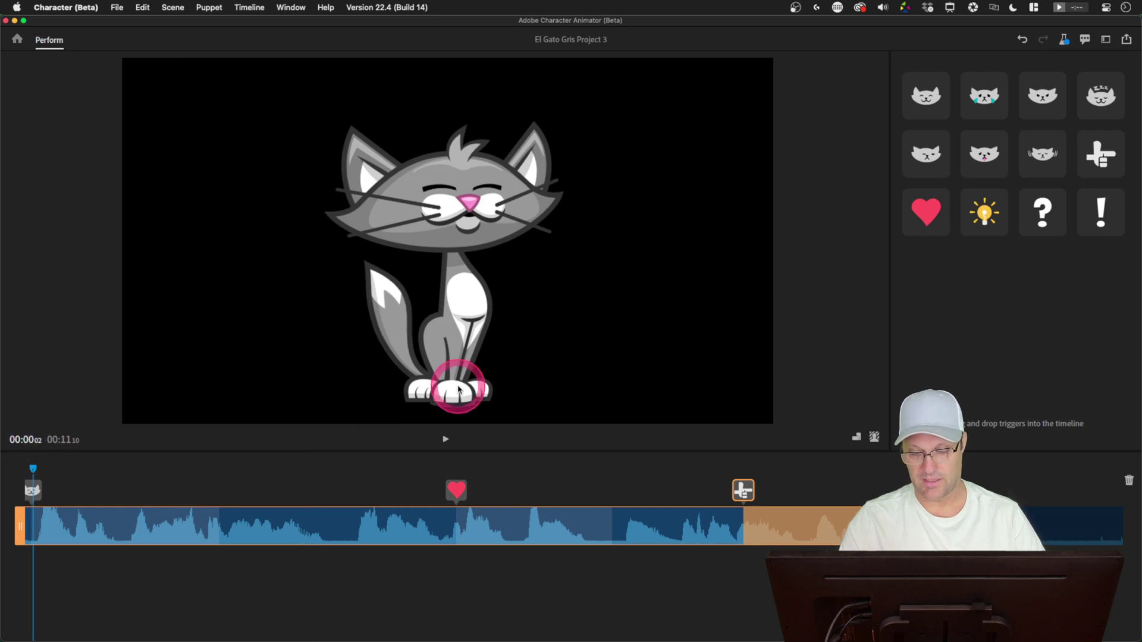
click(446, 440)
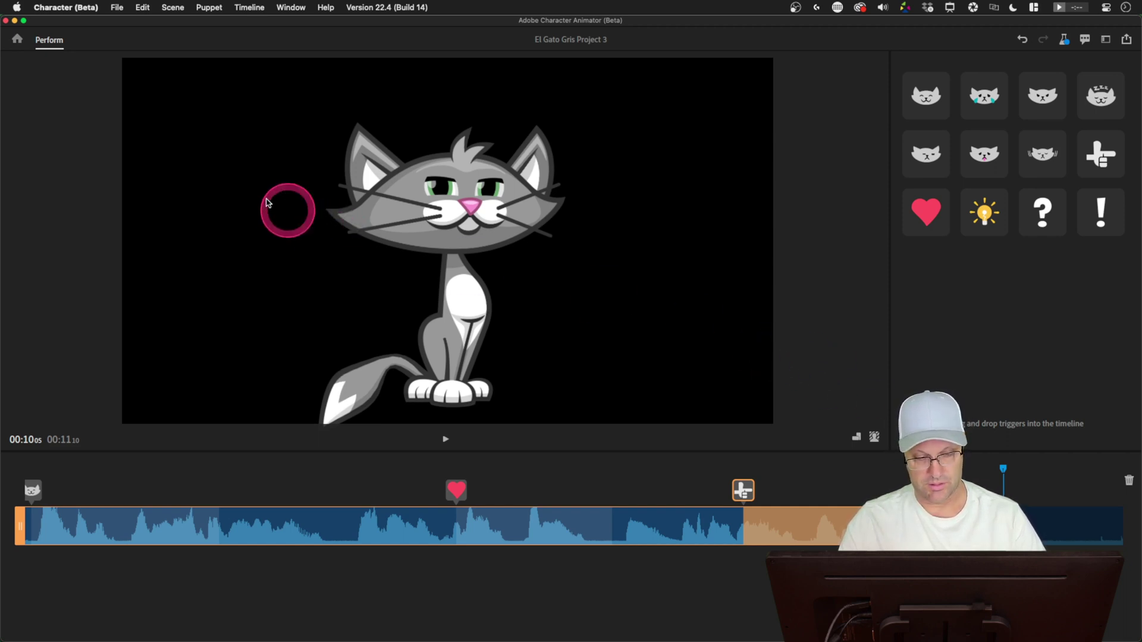
- Return to the Home screen and open a new Mr. Business puppet project
click(17, 41)
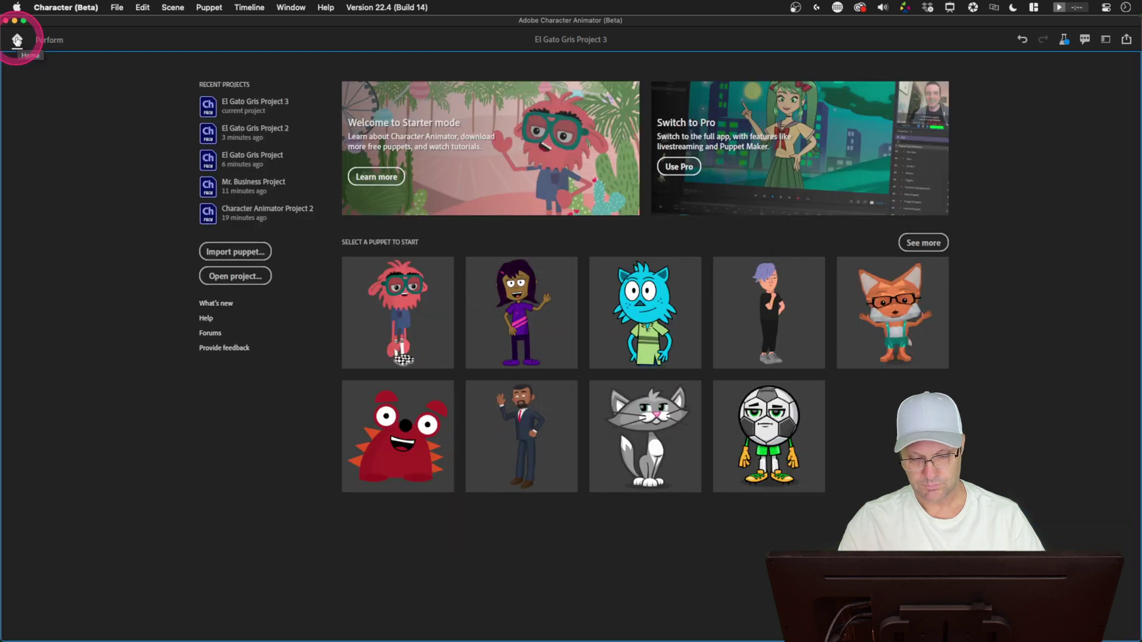
click(533, 406)
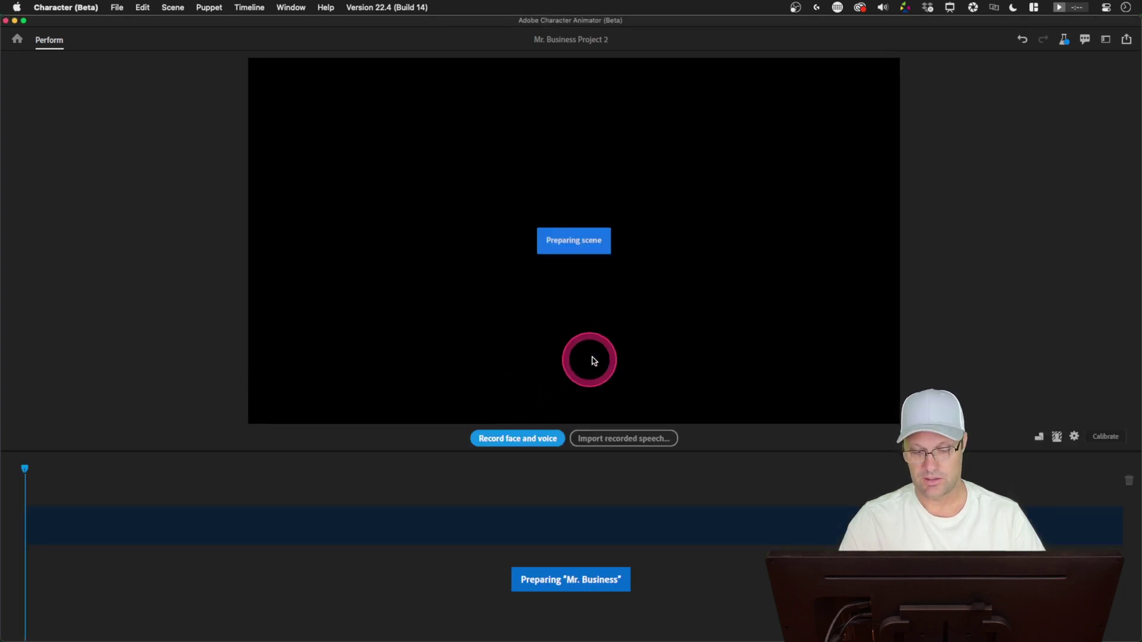
- Record about ten seconds of face and voice performance for Mr. Business
click(521, 441)
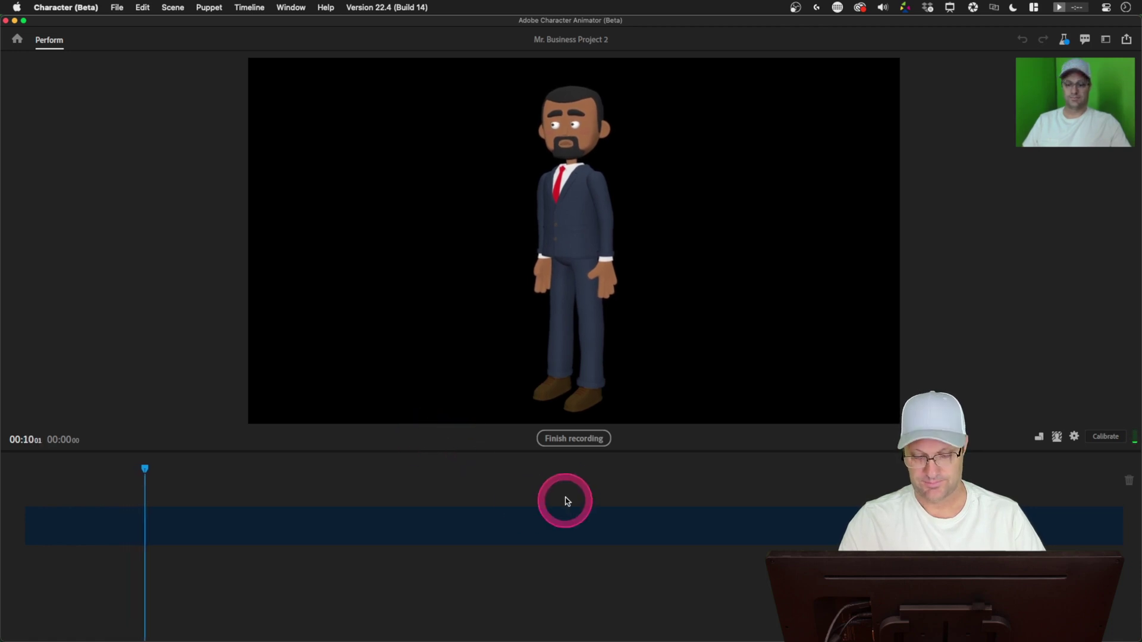
click(574, 439)
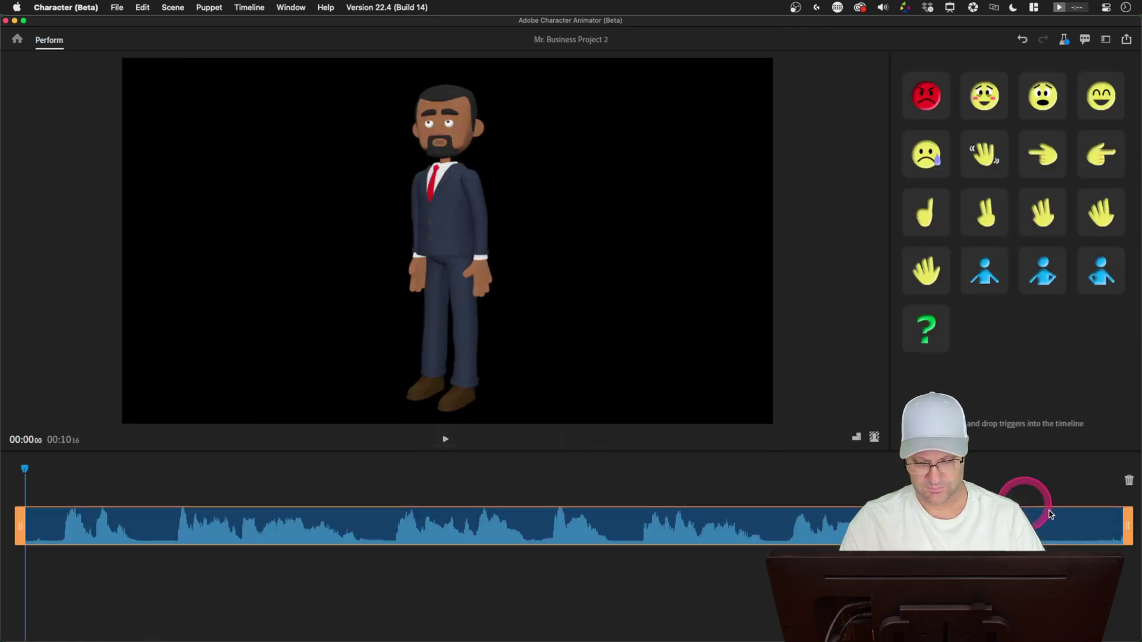
- Place the wave trigger at the take's start and shorten its bar
click(984, 144)
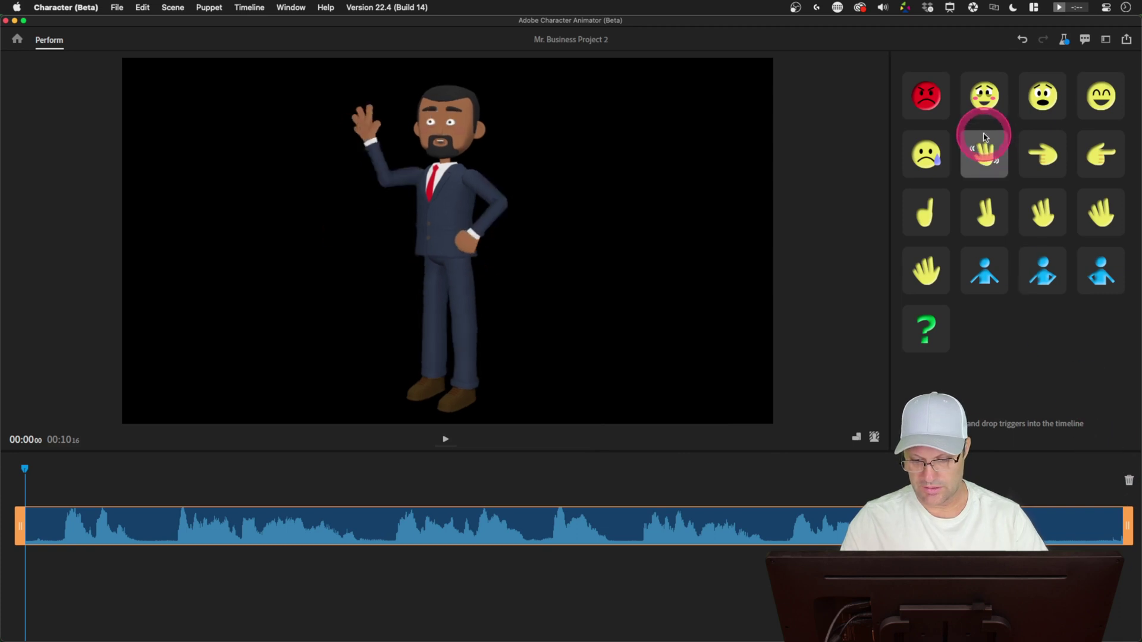
click(986, 97)
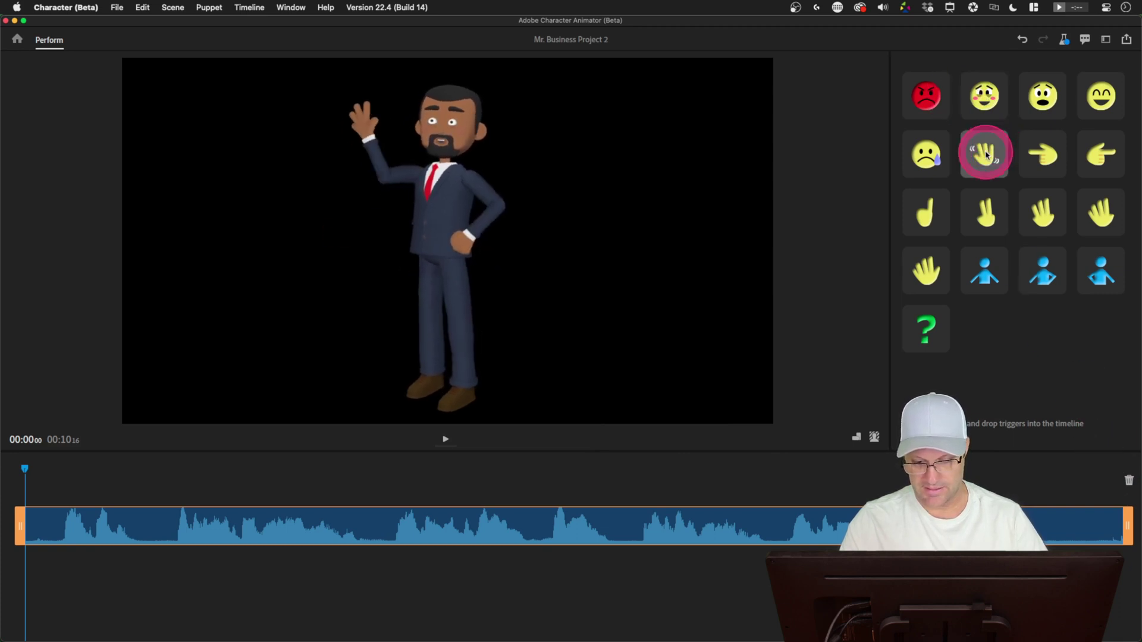
mouse_move(985, 148)
mouse_down()
mouse_move(228, 490)
mouse_move(54, 490)
mouse_up()
drag(156, 517, 141, 518)
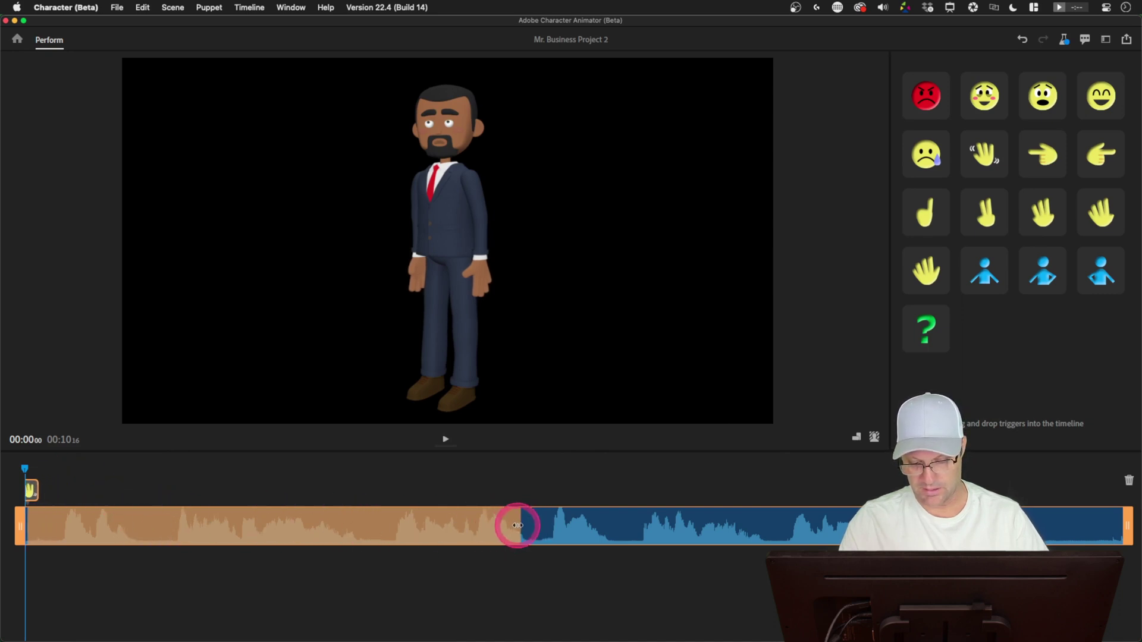
drag(517, 526, 182, 525)
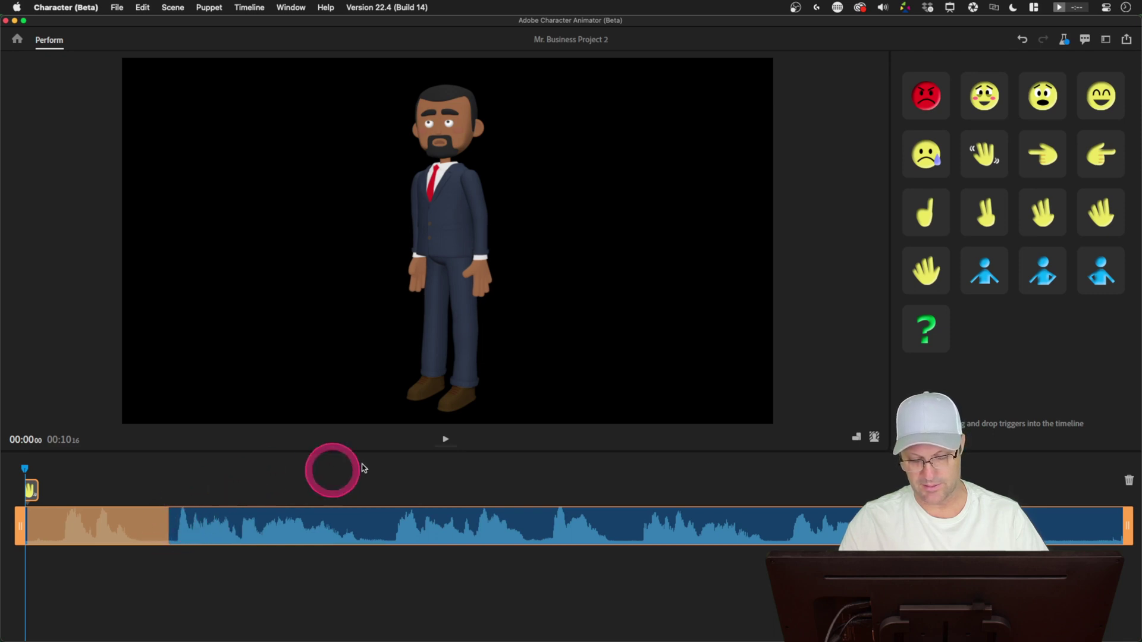
- Preview several poses, then add the pointing-hand trigger to the take
click(1042, 266)
drag(1041, 266, 1010, 281)
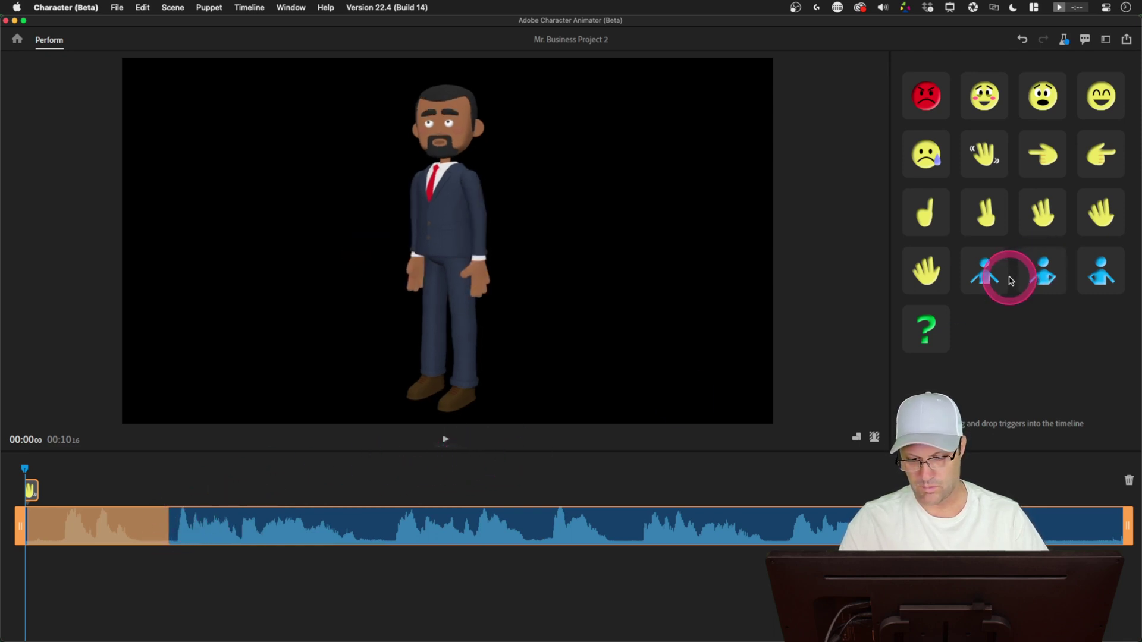
click(979, 277)
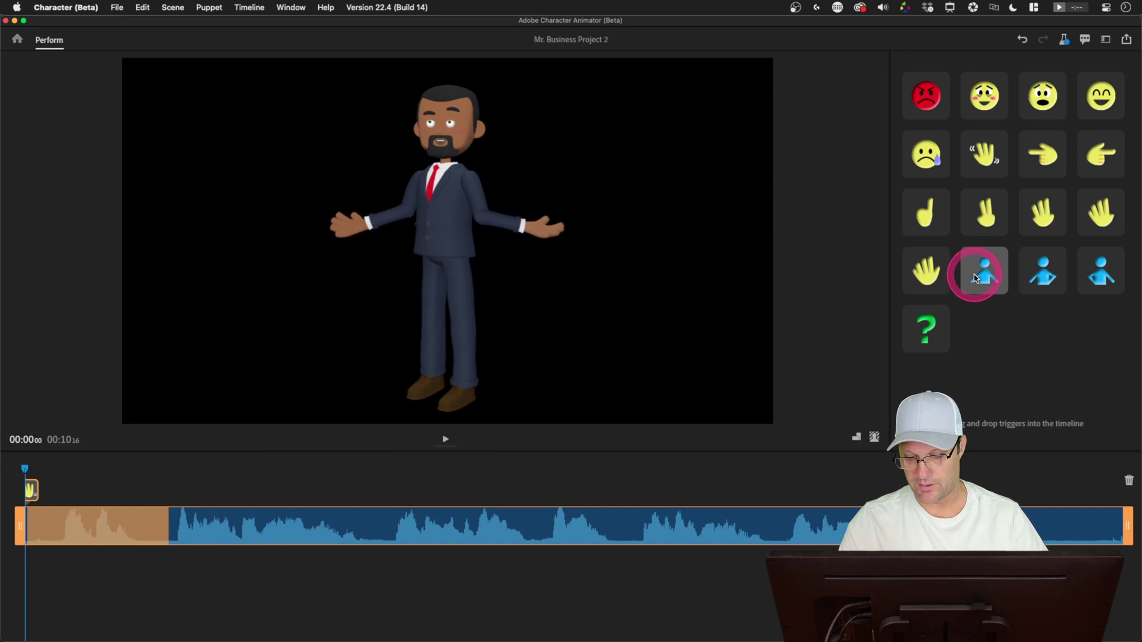
click(926, 271)
click(950, 329)
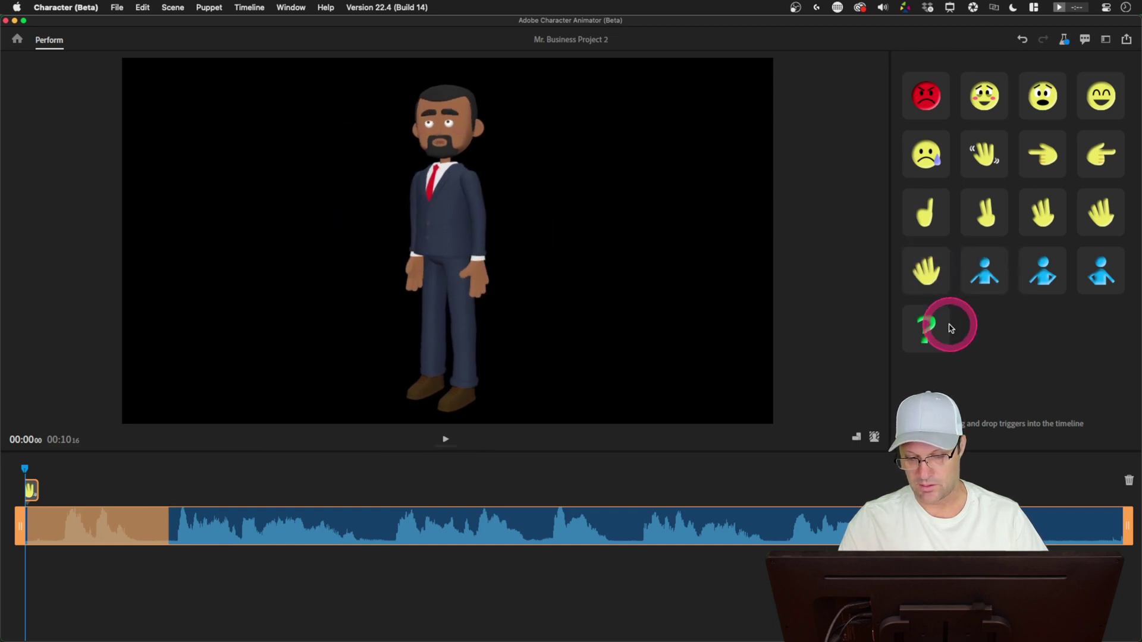
click(1041, 230)
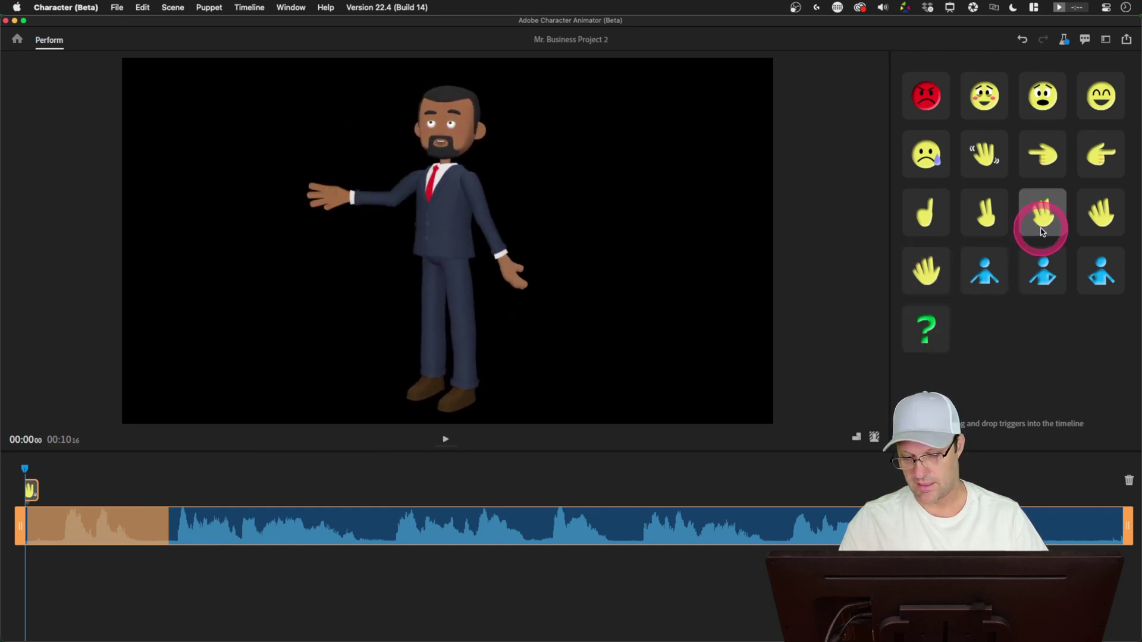
click(1100, 155)
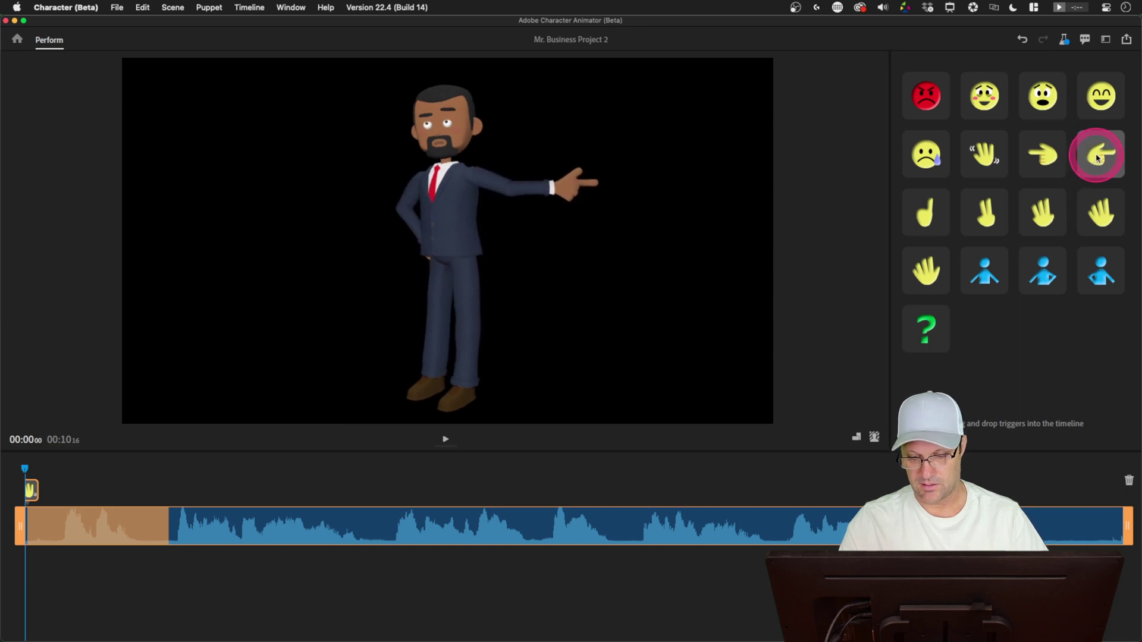
drag(1099, 156, 409, 477)
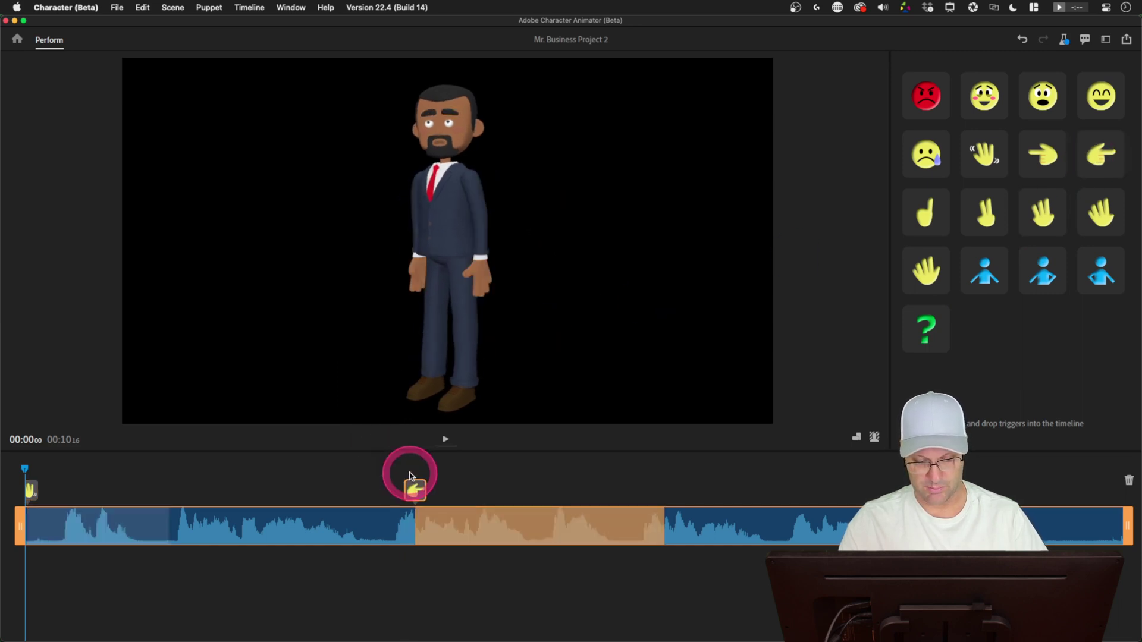
- Add the smiling expression after the wave and the question-mark shrug near the end
click(929, 89)
click(985, 98)
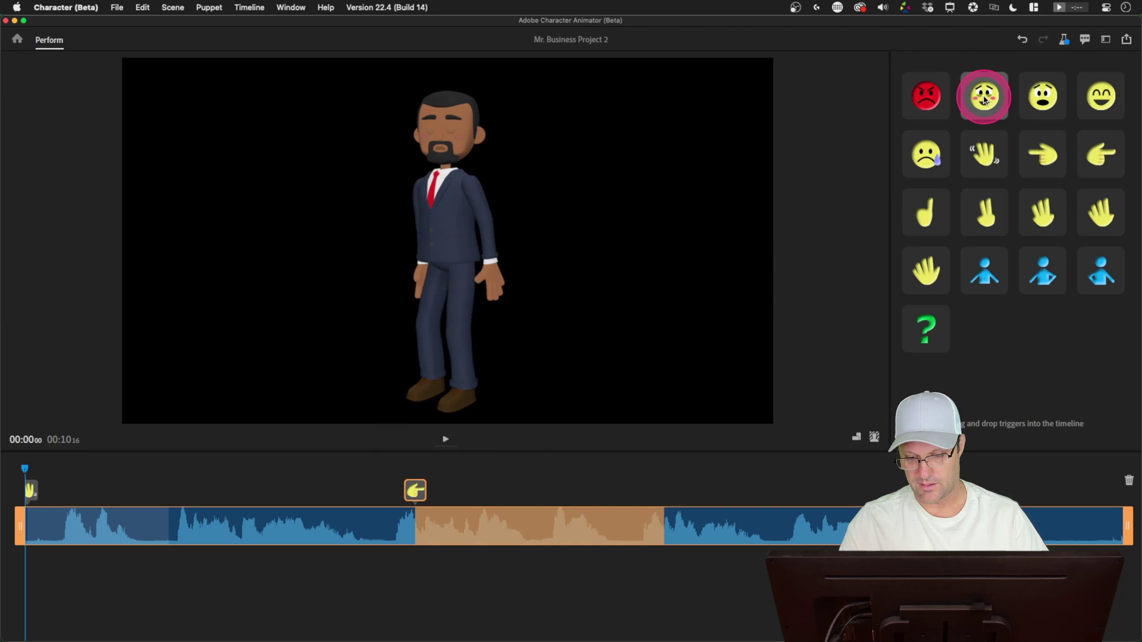
click(1042, 100)
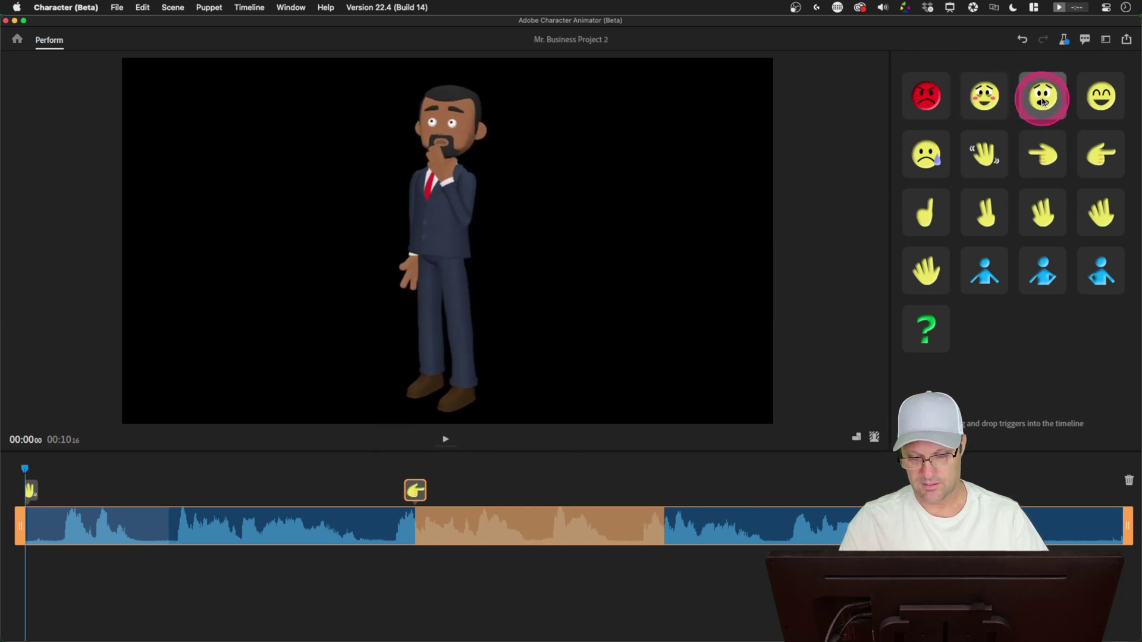
drag(1101, 96, 371, 511)
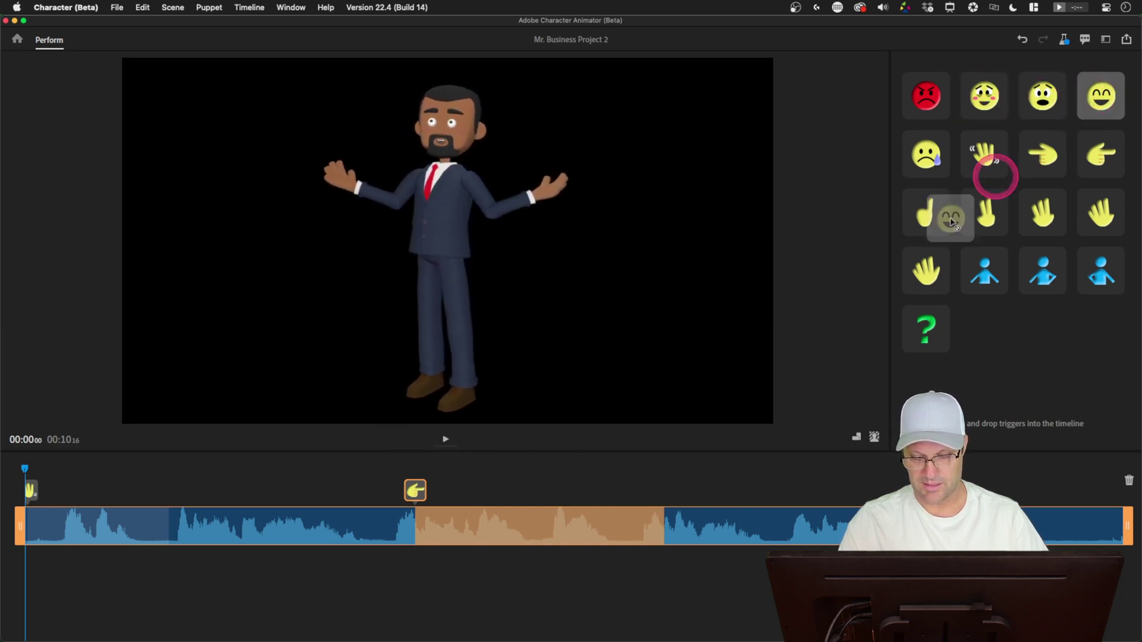
drag(370, 511, 230, 486)
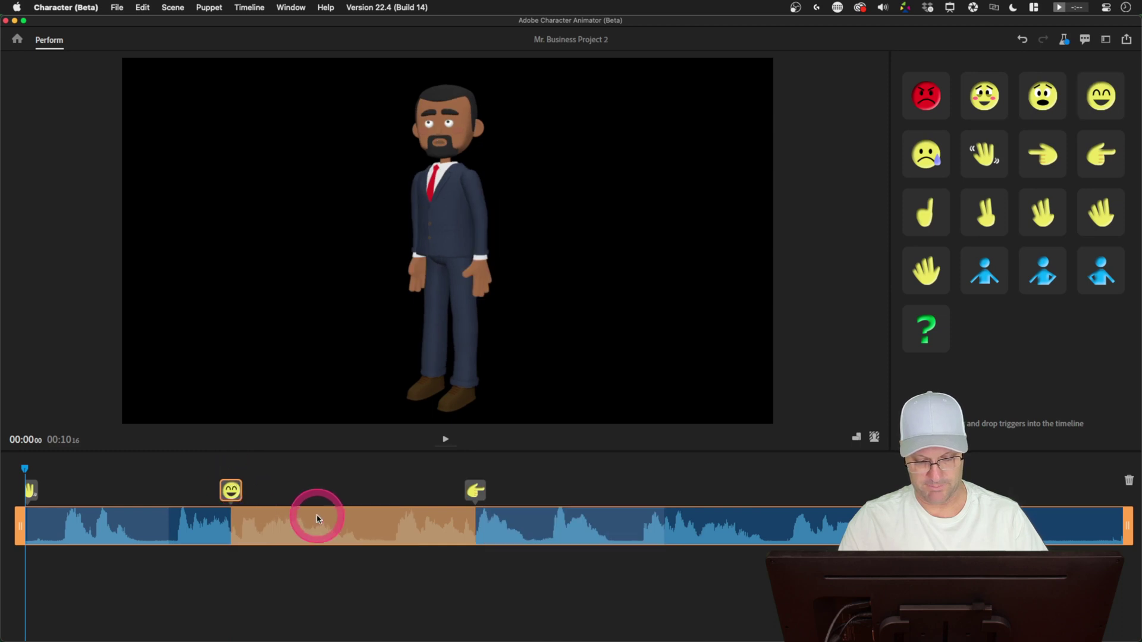
mouse_move(262, 527)
mouse_down()
mouse_move(634, 540)
mouse_move(351, 532)
mouse_up()
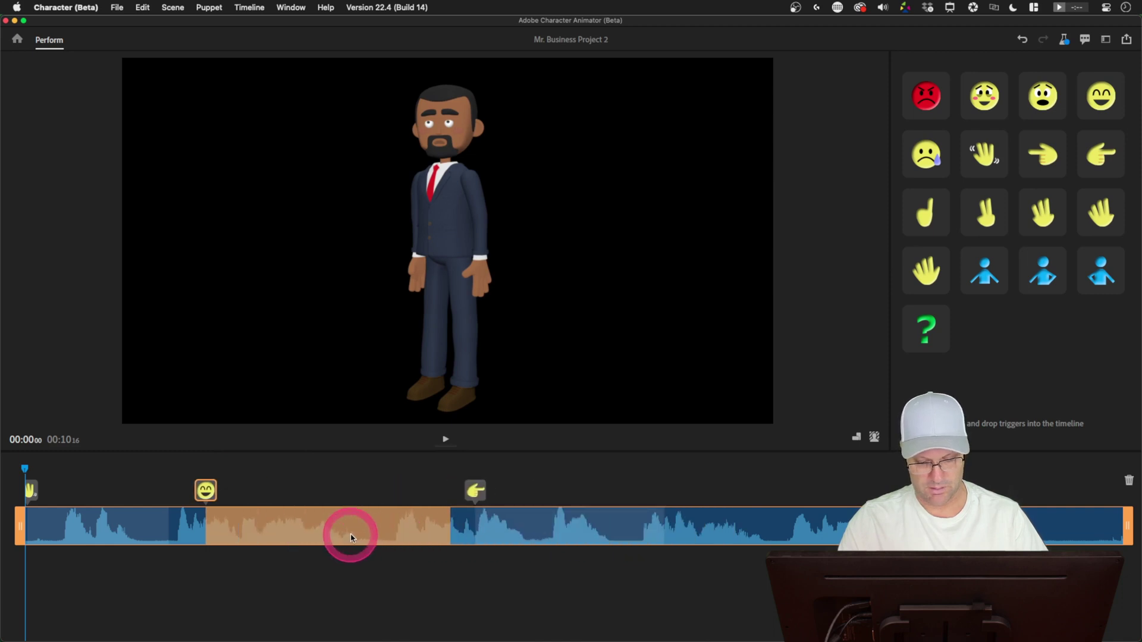
click(928, 335)
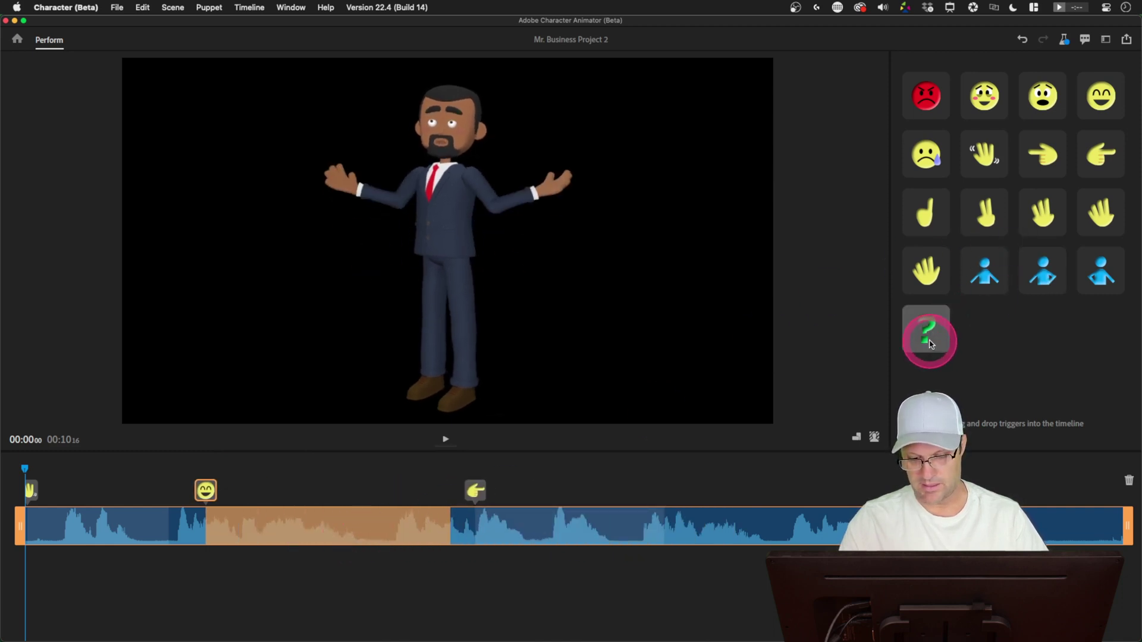
drag(928, 338, 980, 486)
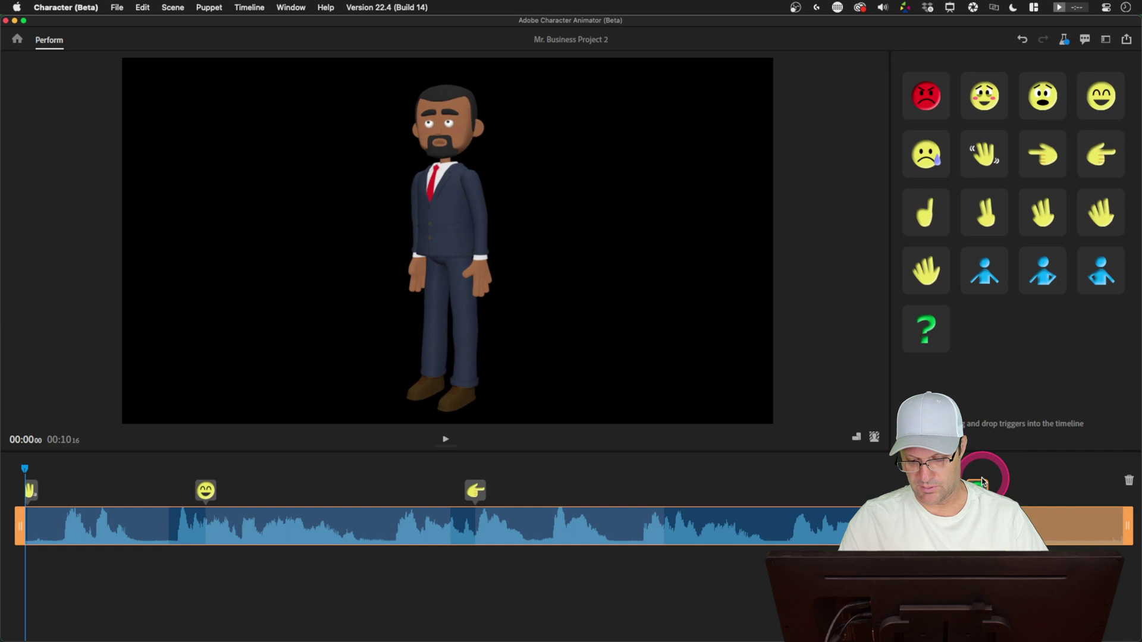
- Preview the take, drag the question-mark trigger earlier, and select the pointing bar
click(447, 442)
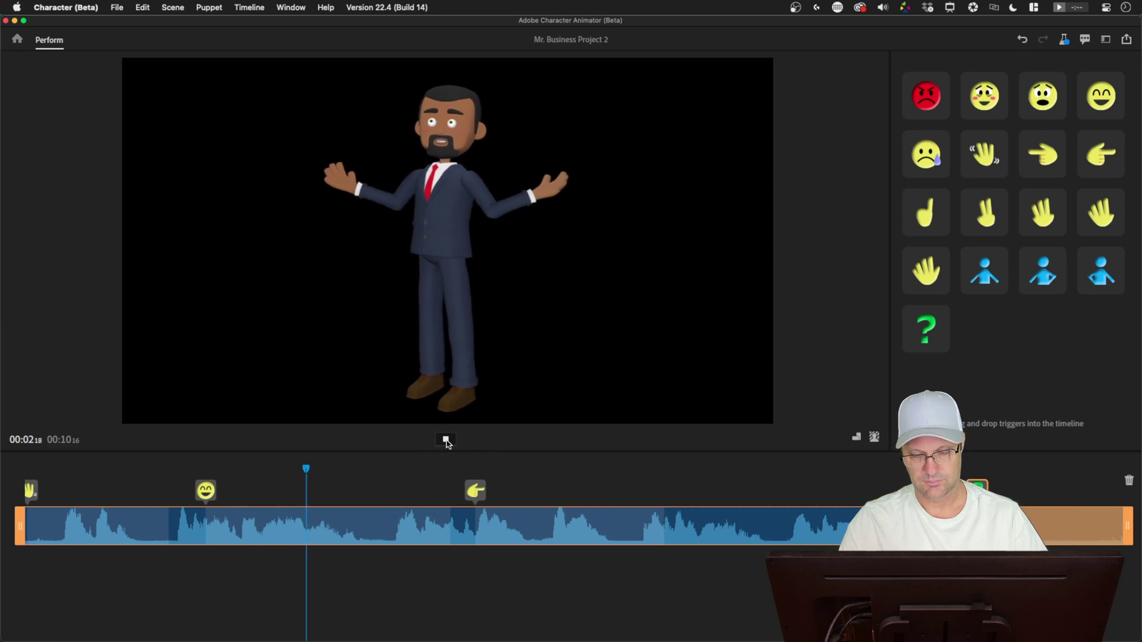
click(447, 442)
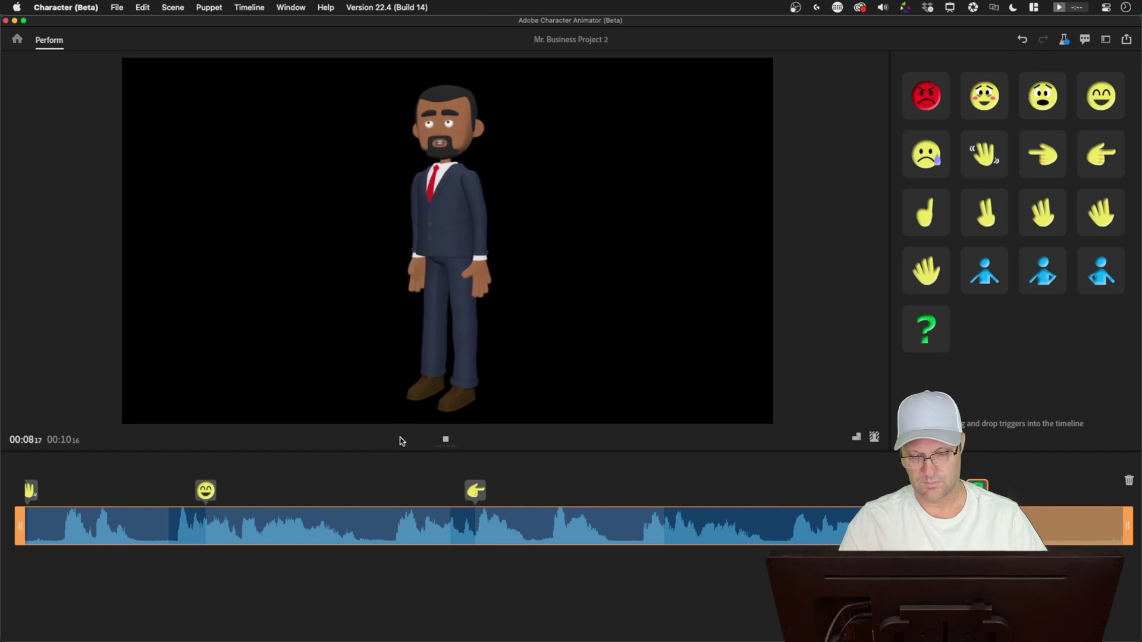
click(406, 441)
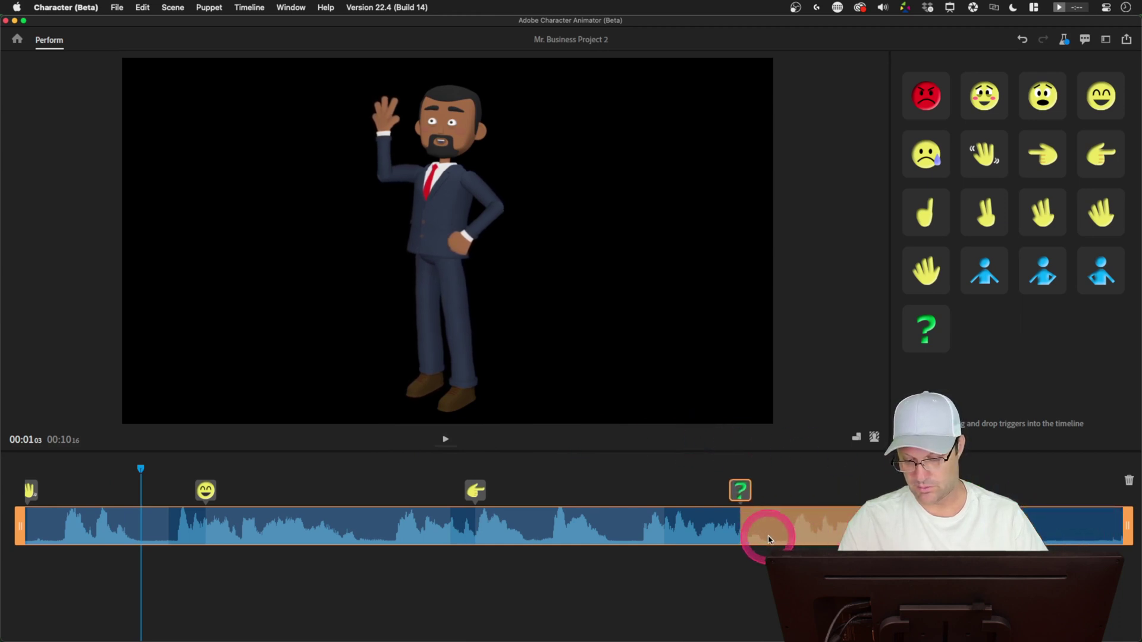
drag(977, 526, 740, 533)
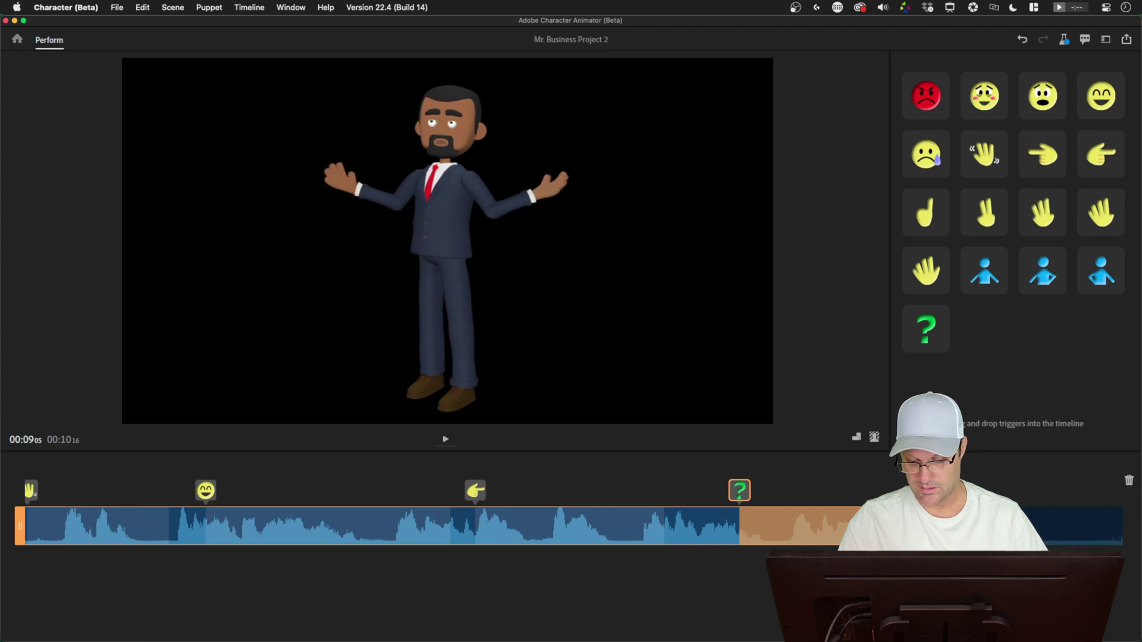
click(622, 529)
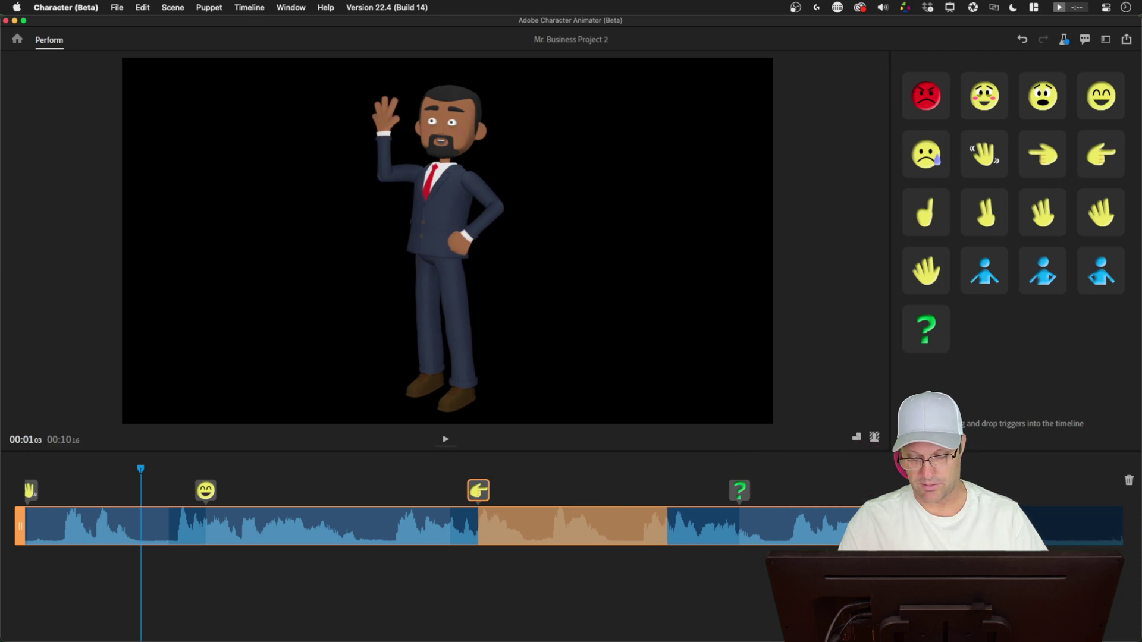
- Set the City street background instead of green screen, then play and stop around 3 seconds
click(875, 438)
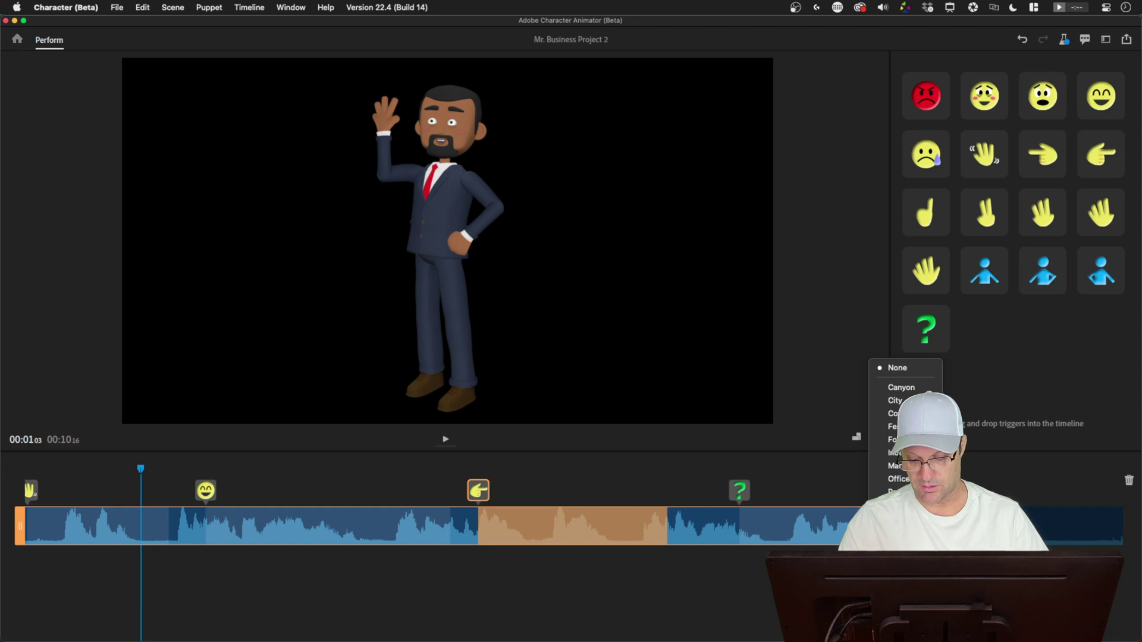
click(901, 492)
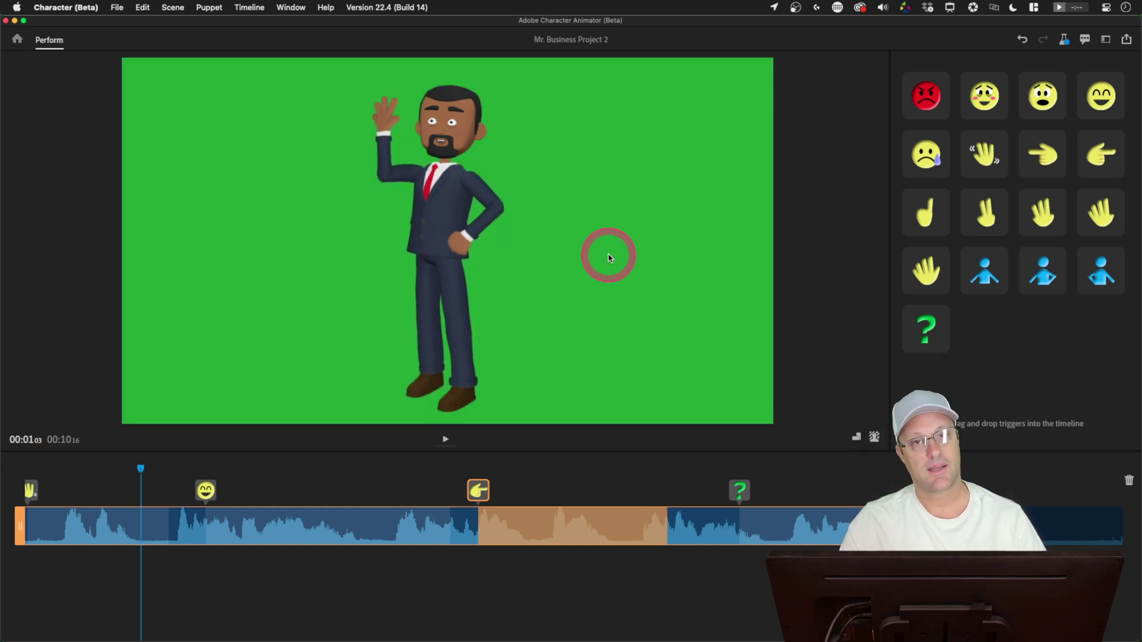
click(875, 438)
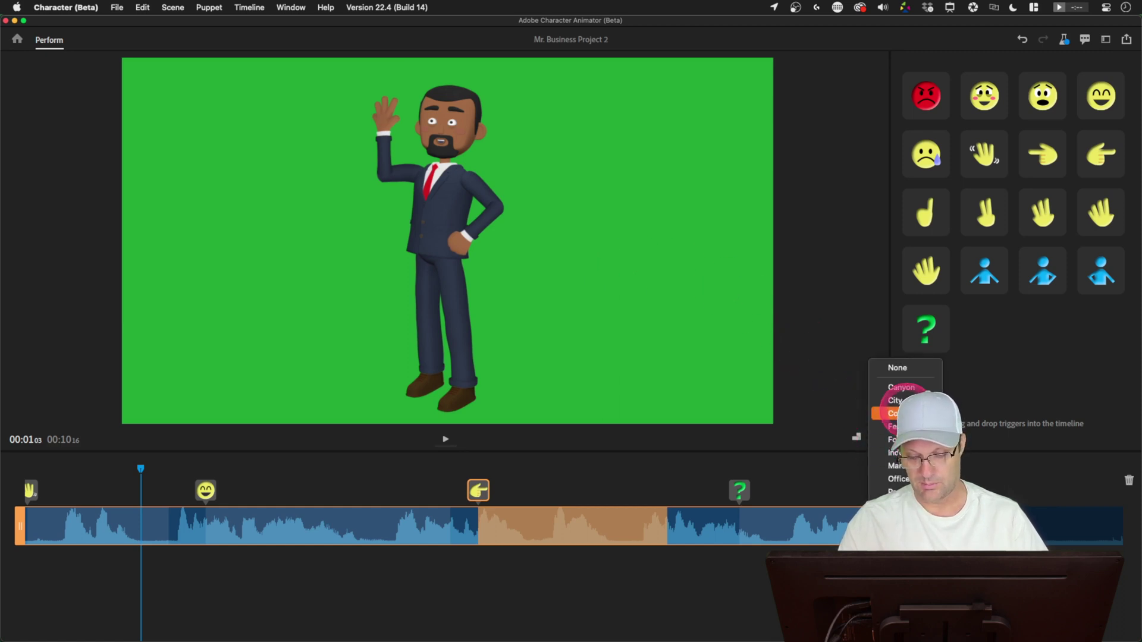
click(895, 401)
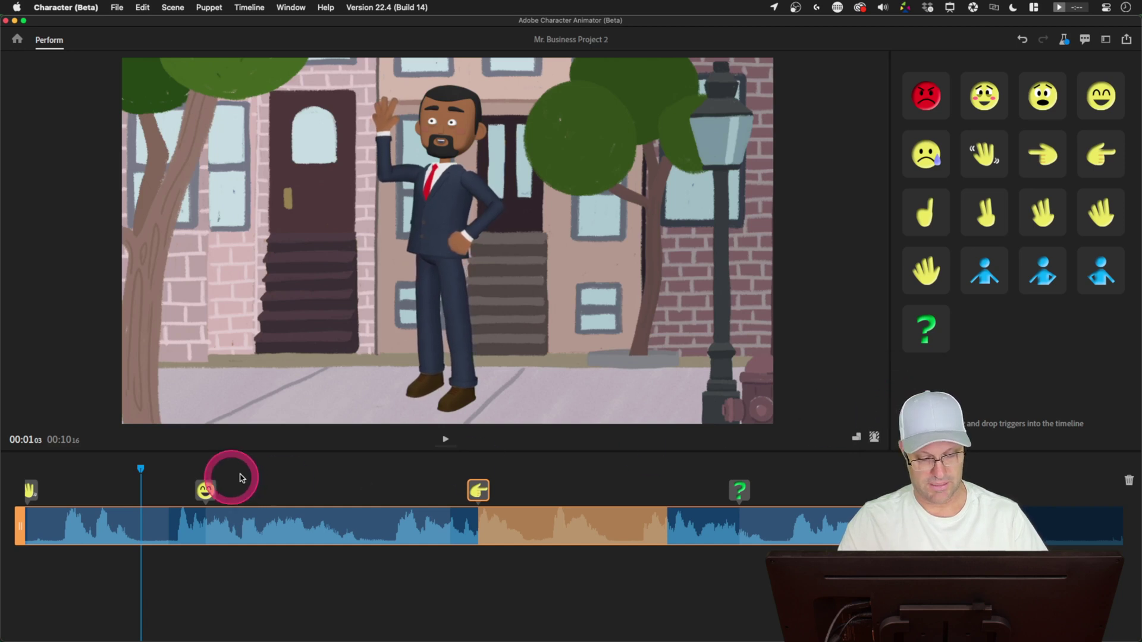
click(446, 440)
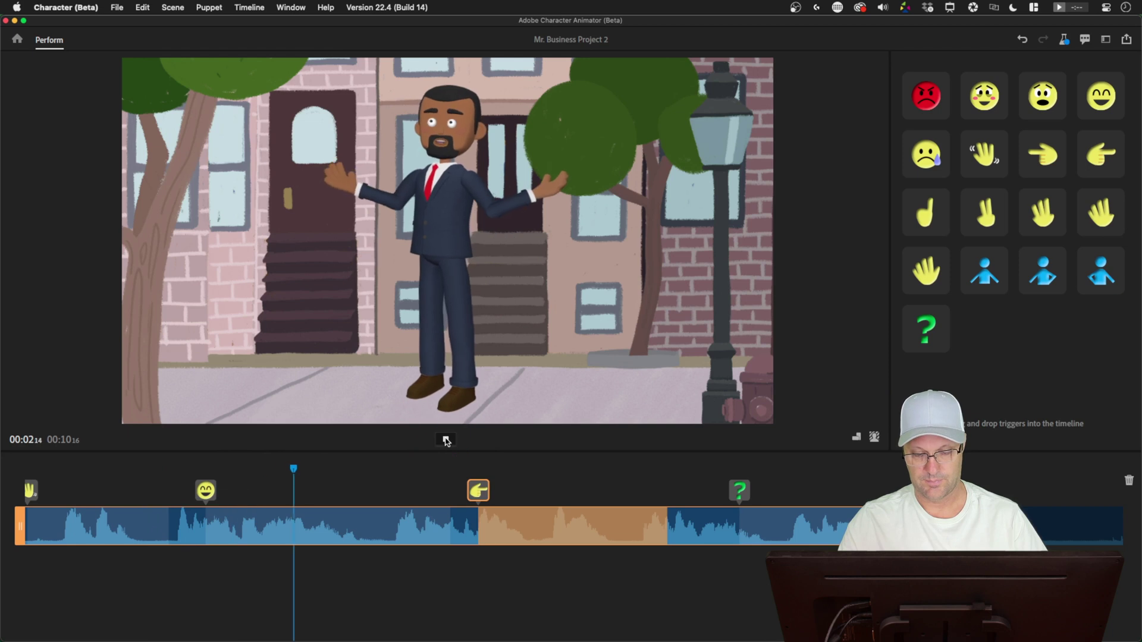
click(446, 440)
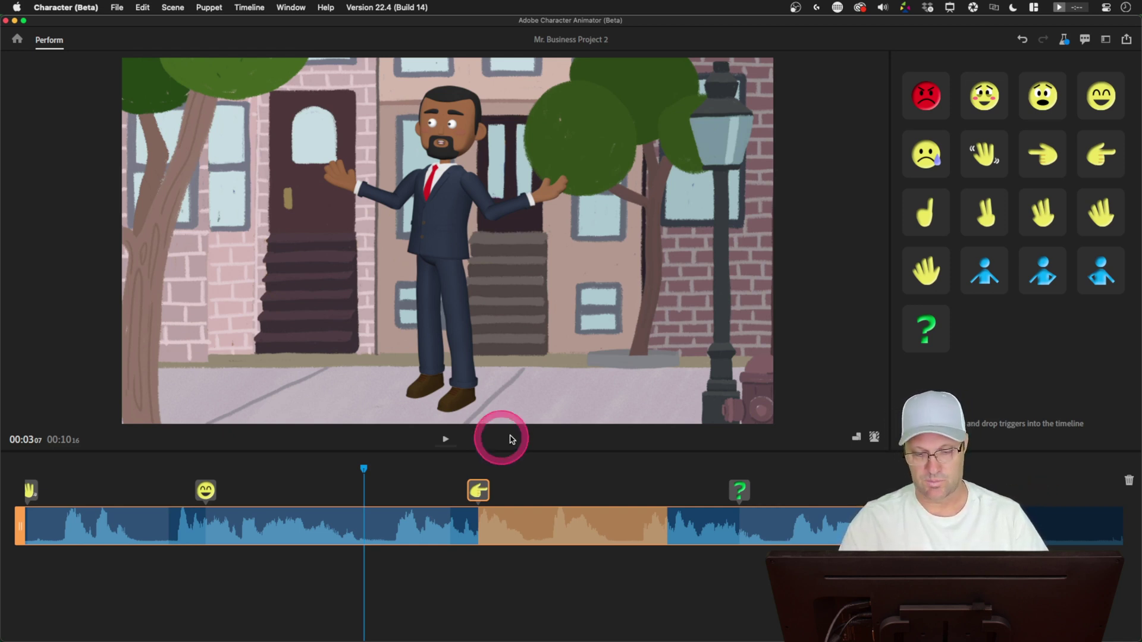
- Drop the angry-face trigger after the pointing gesture, leaving the aspect ratio unchanged
click(928, 96)
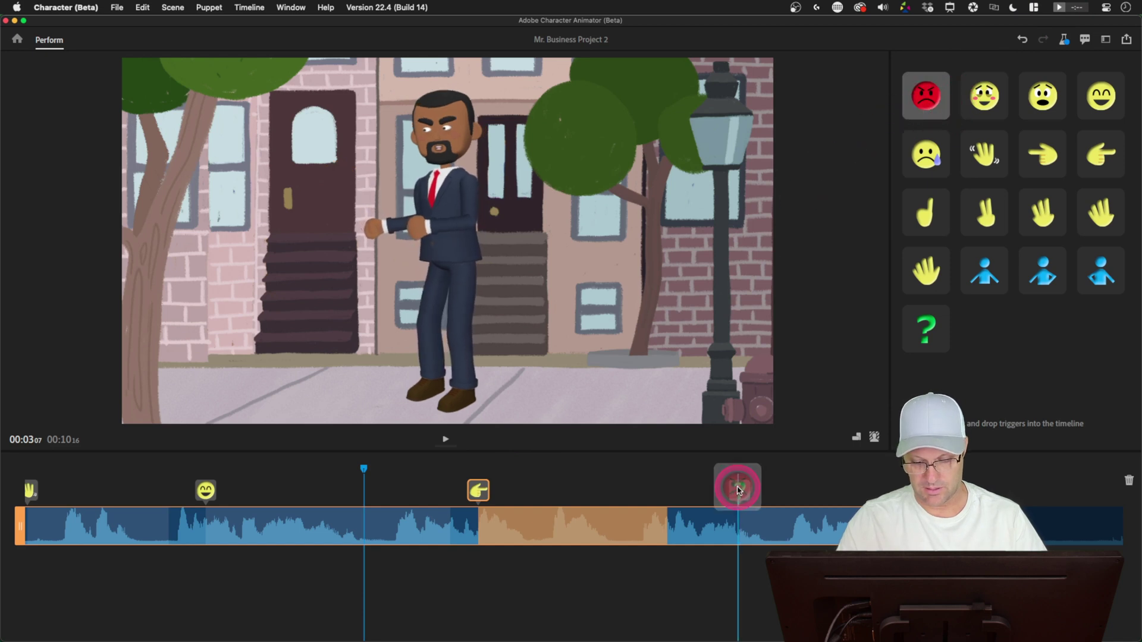
drag(748, 289, 696, 477)
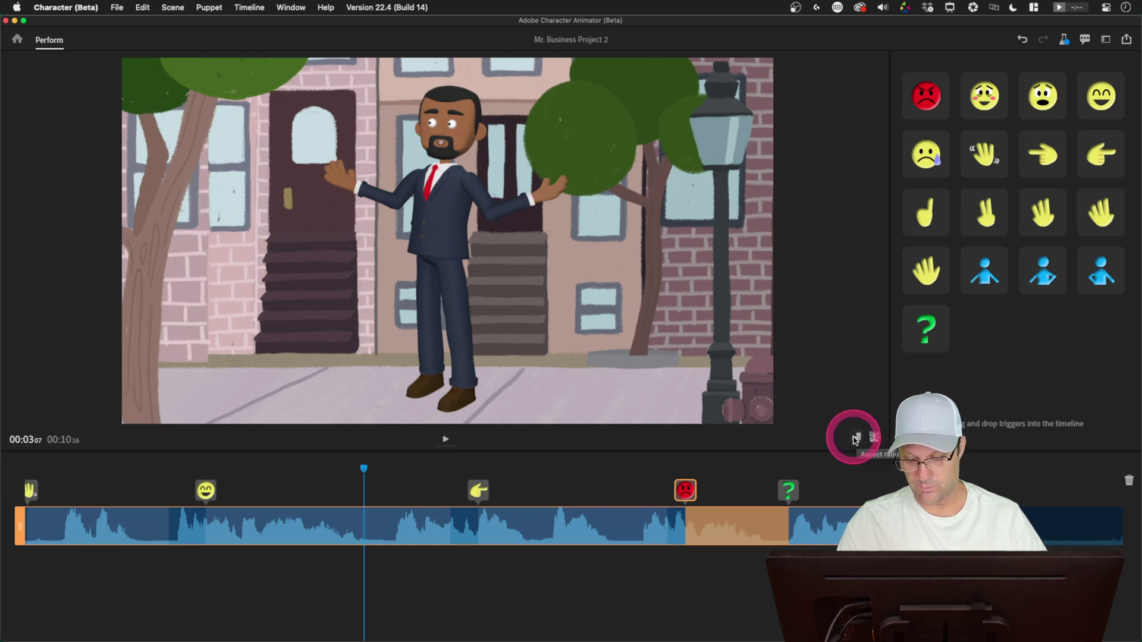
click(856, 438)
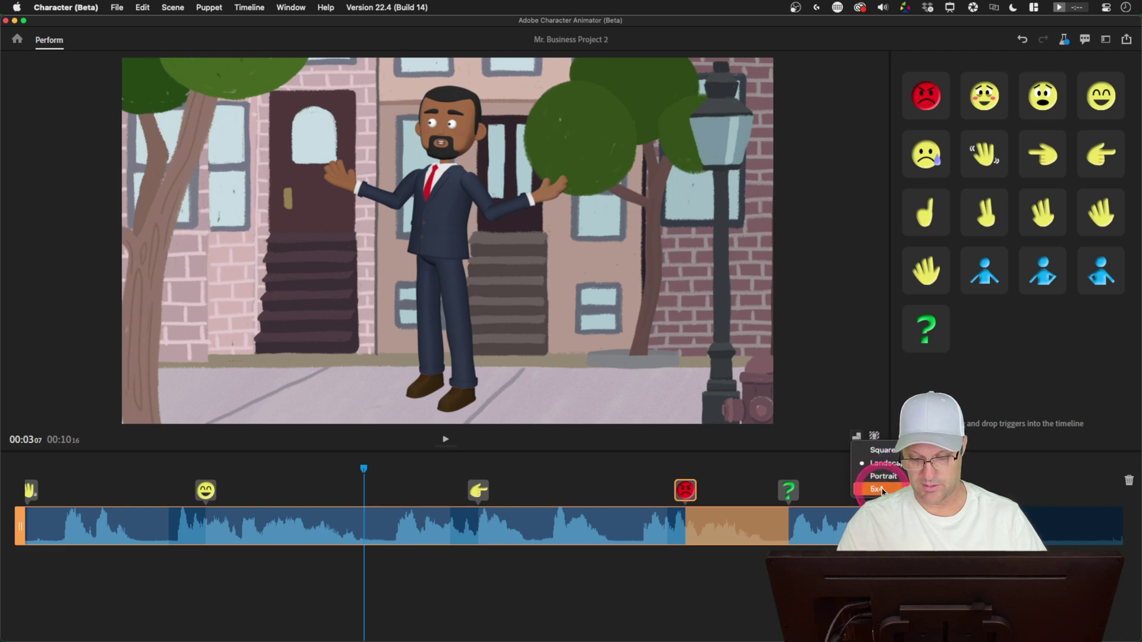
click(1010, 460)
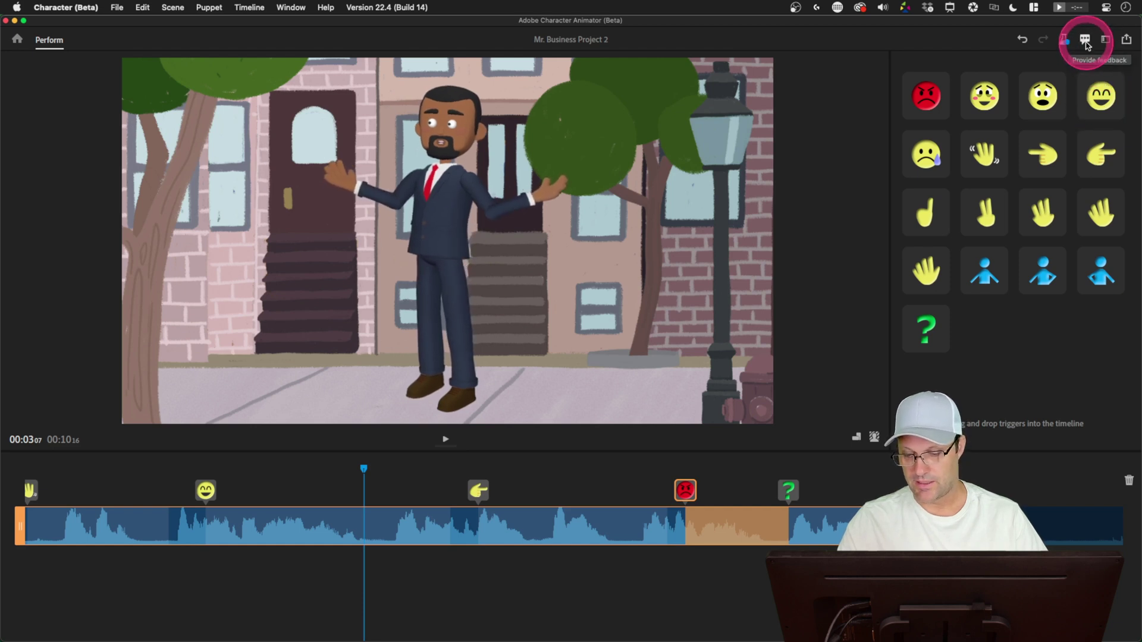
- Quick-export the scene as an H.264 MP4 with the High Quality preset
click(1128, 42)
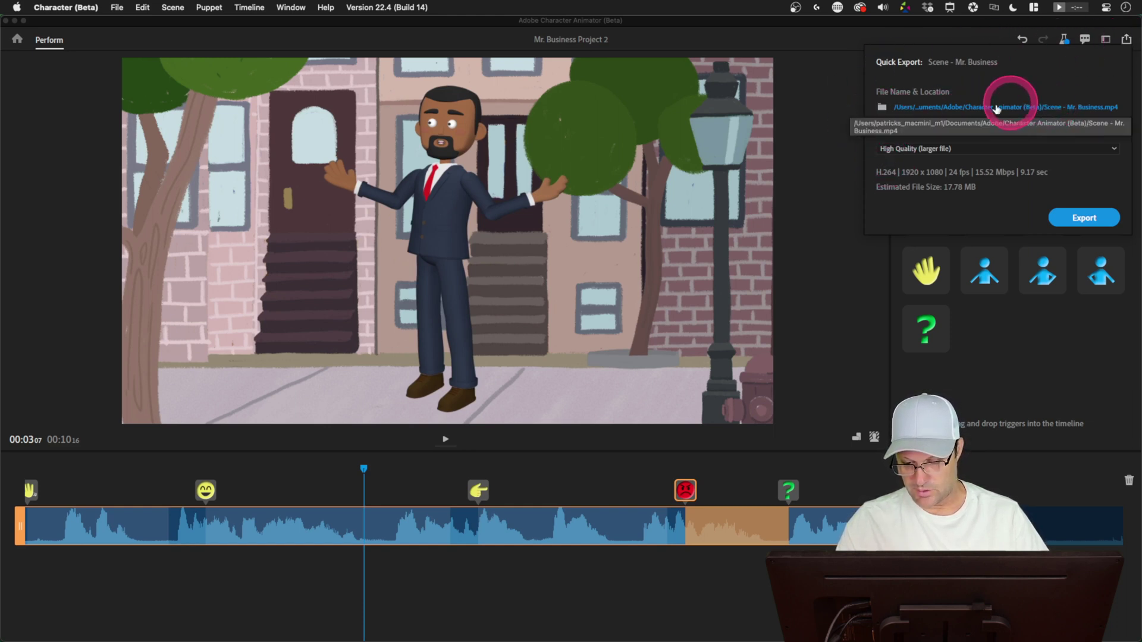
click(943, 150)
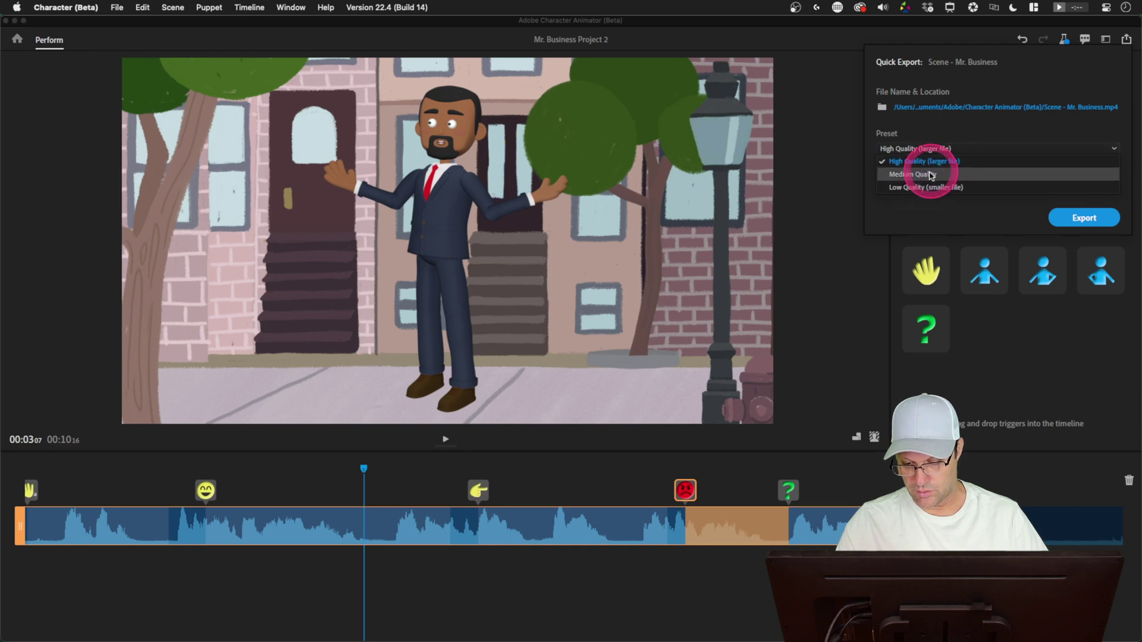
click(948, 223)
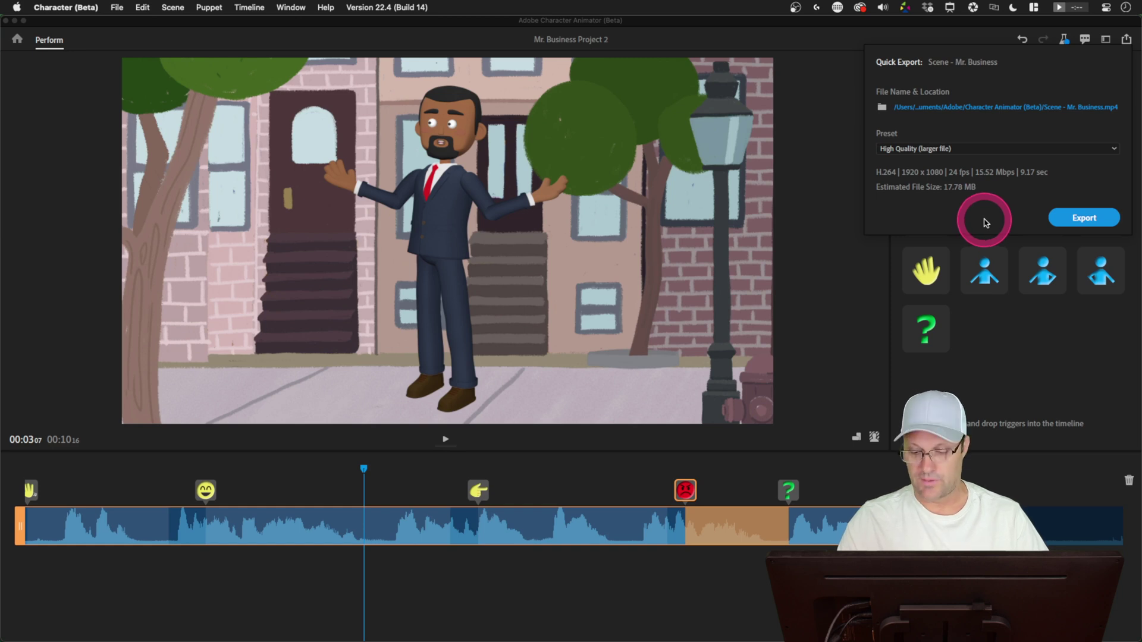
click(1081, 221)
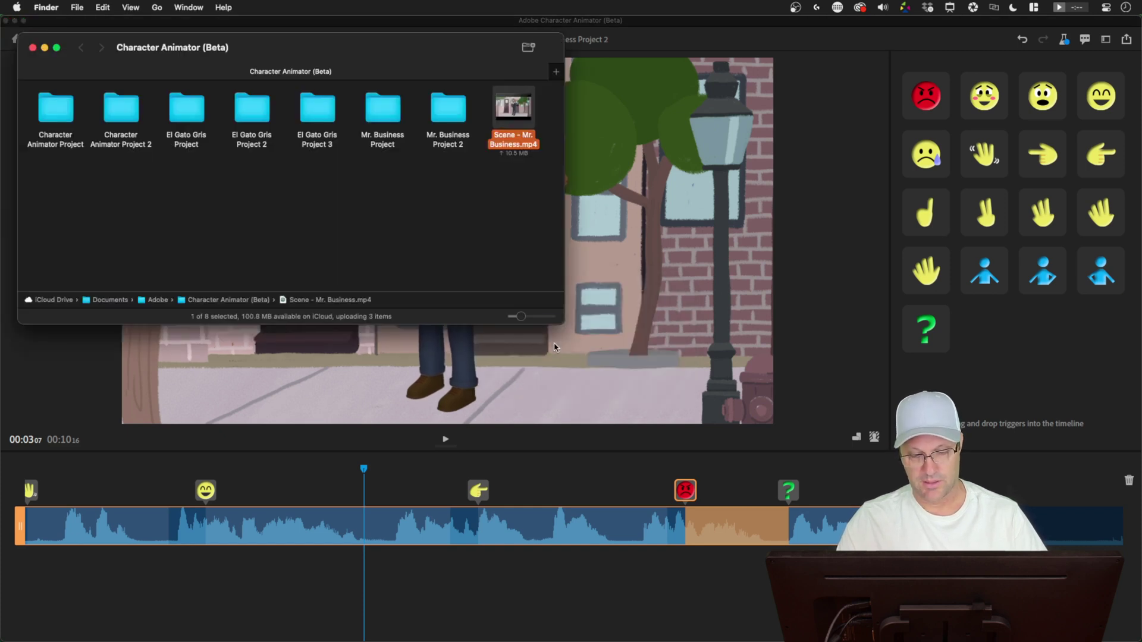
- Deselect 'Scene - Mr. Business.mp4' in the Finder folder as Media Encoder opens
click(503, 225)
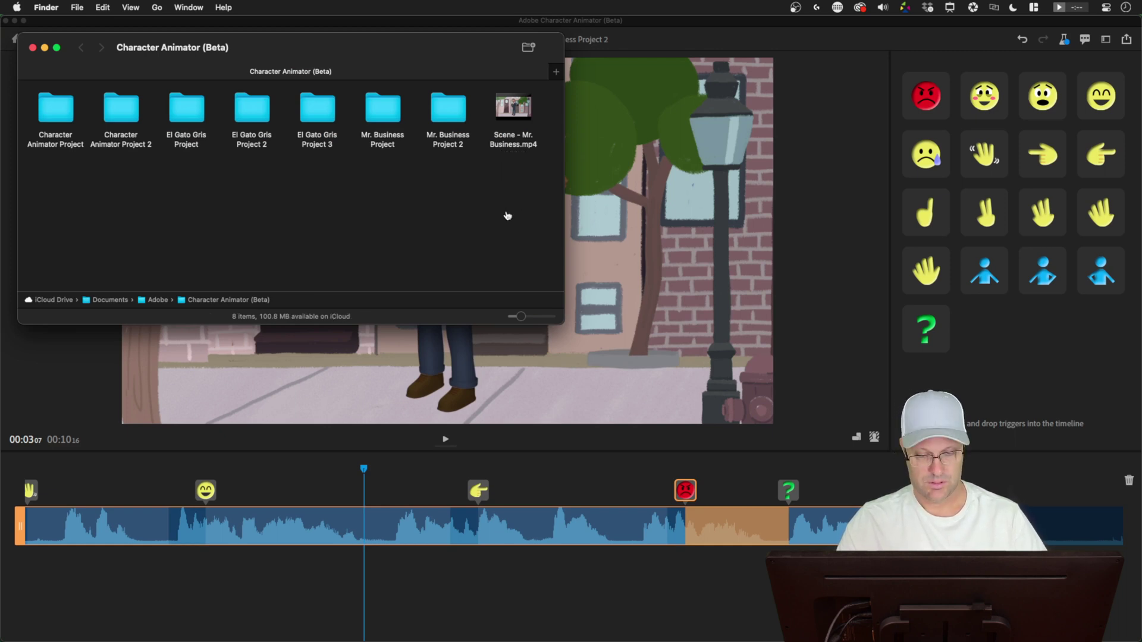
click(508, 202)
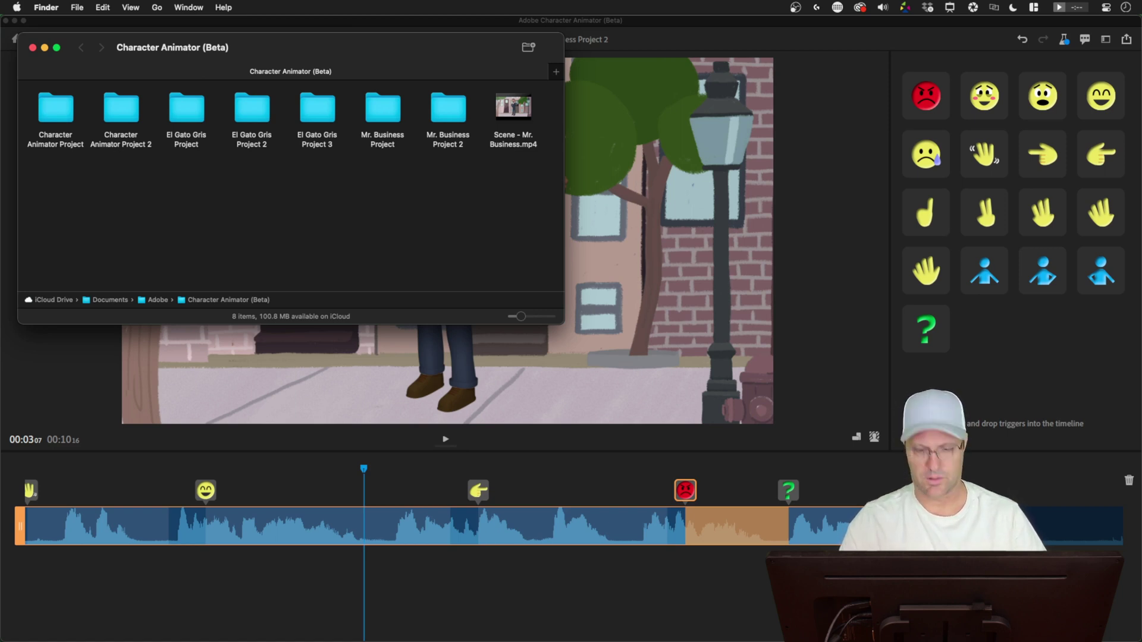
click(632, 474)
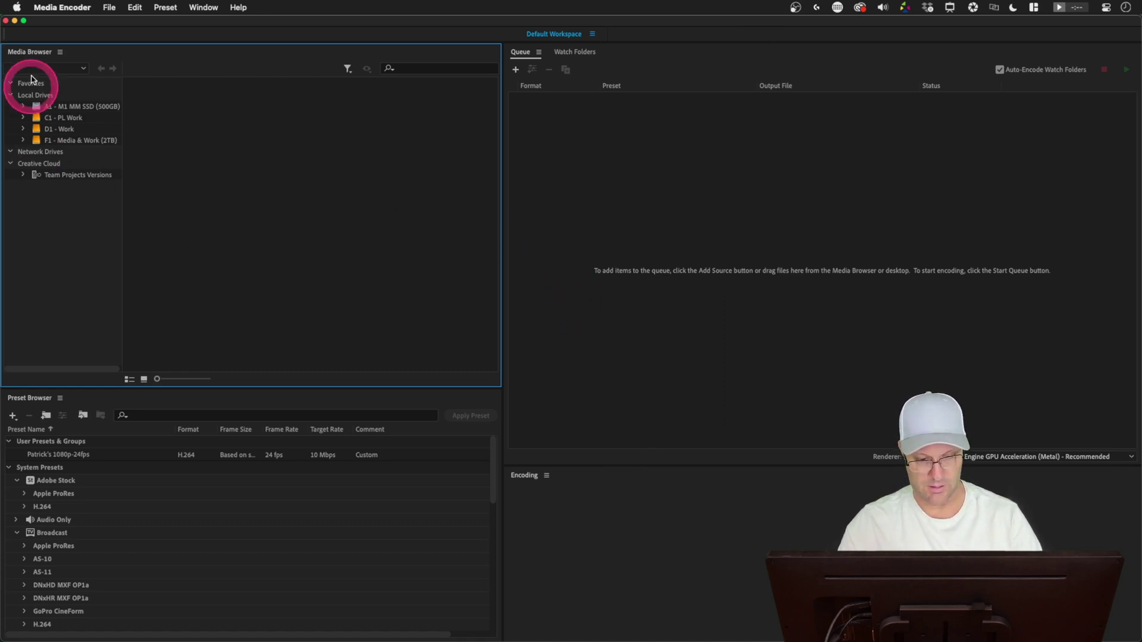
- Hide Adobe Media Encoder from its app menu to reveal the Finder folder with the MP4
click(79, 9)
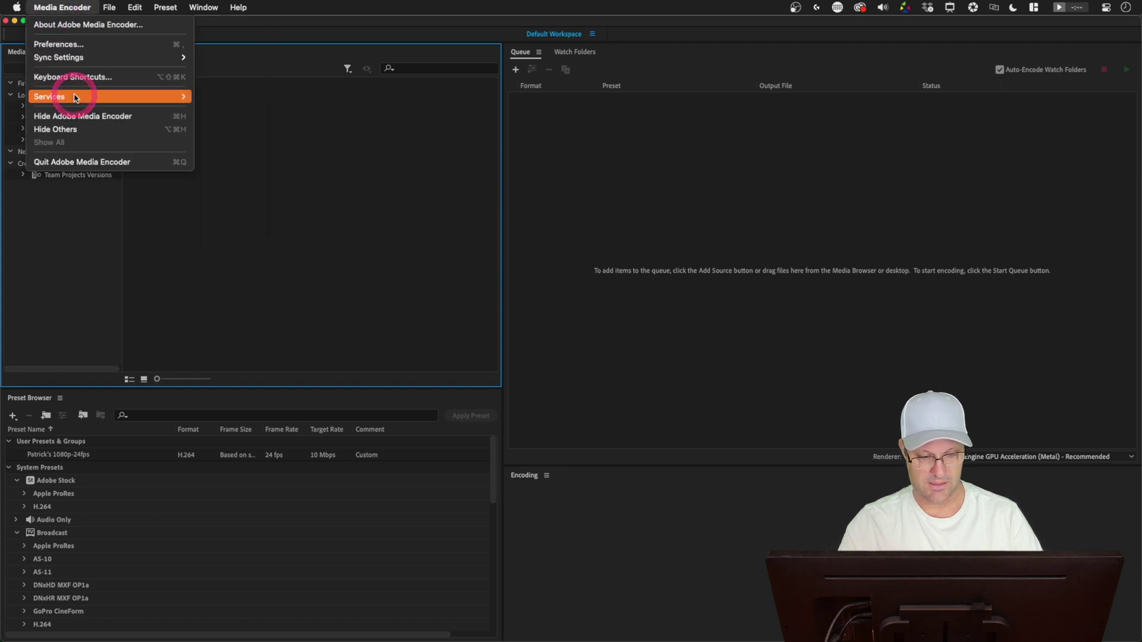
mouse_move(49, 97)
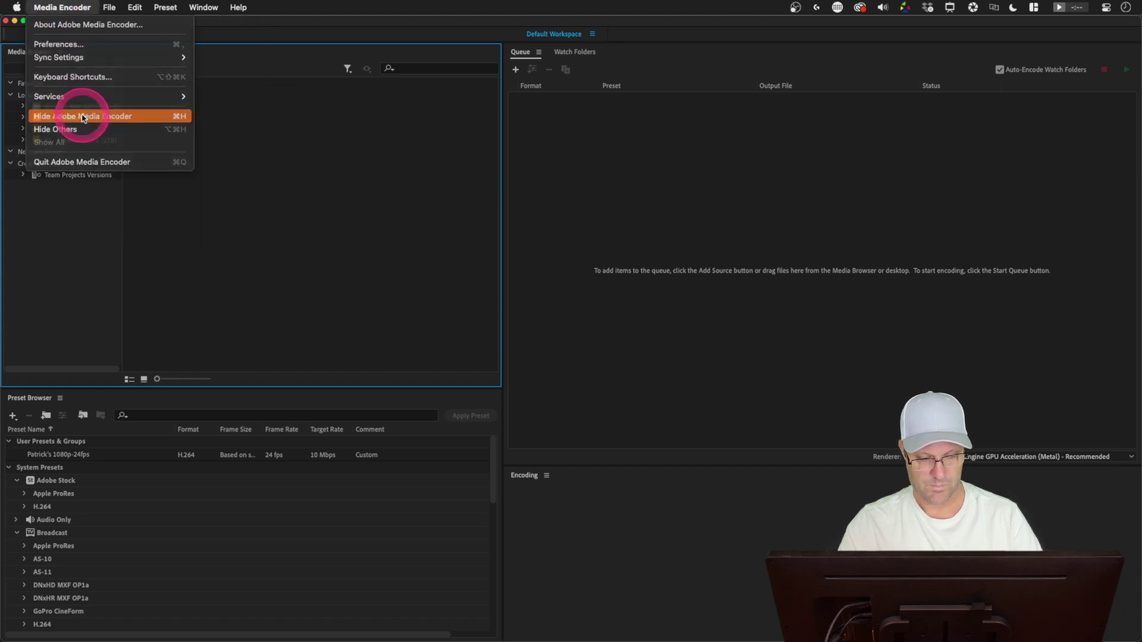
click(71, 116)
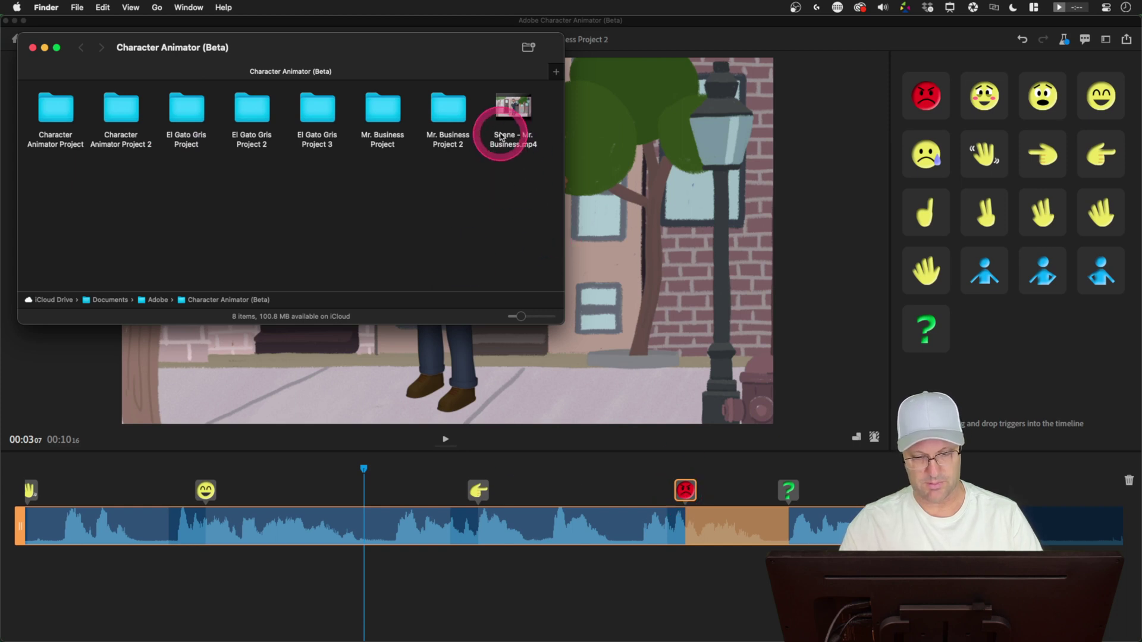
- Quick Look preview 'Scene - Mr. Business.mp4', close it, and bring Character Animator forward
click(518, 106)
key(space)
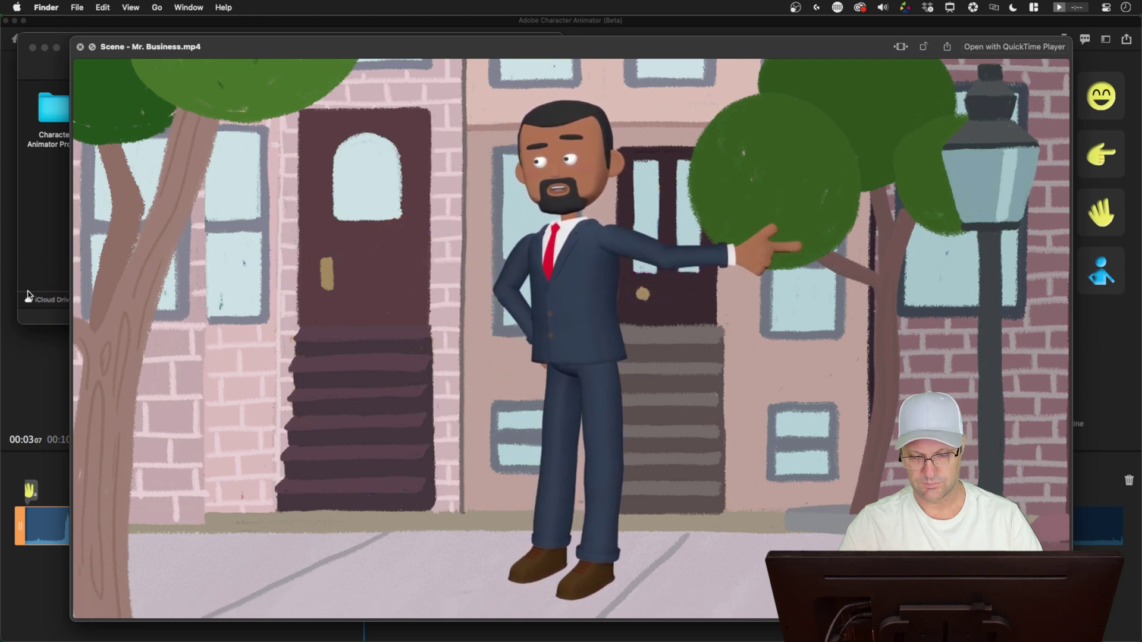
click(32, 292)
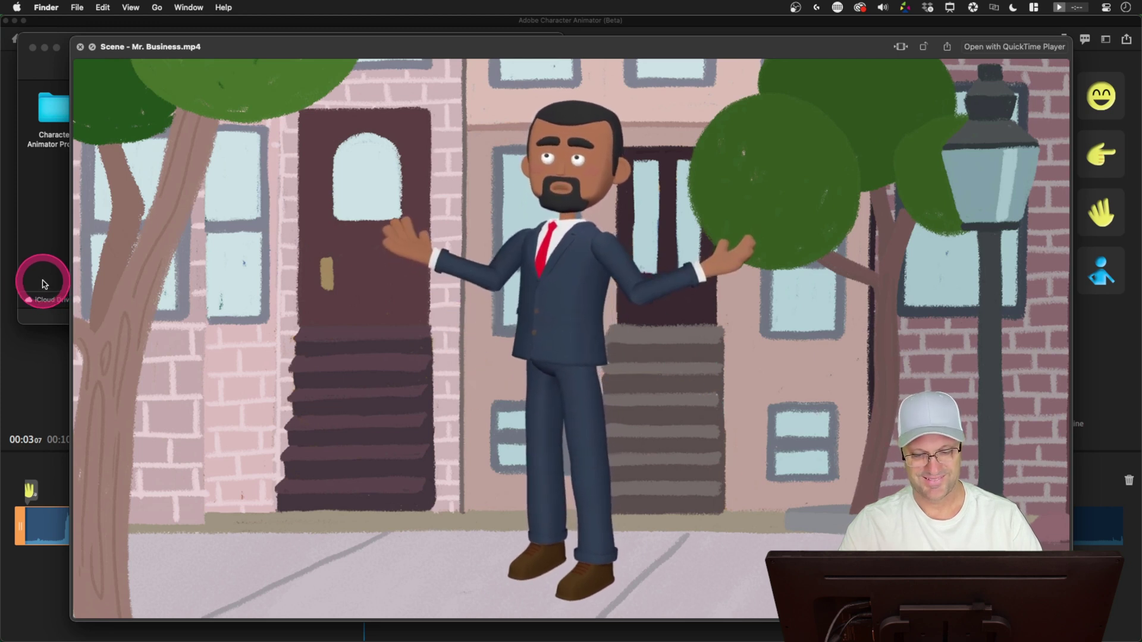
key(space)
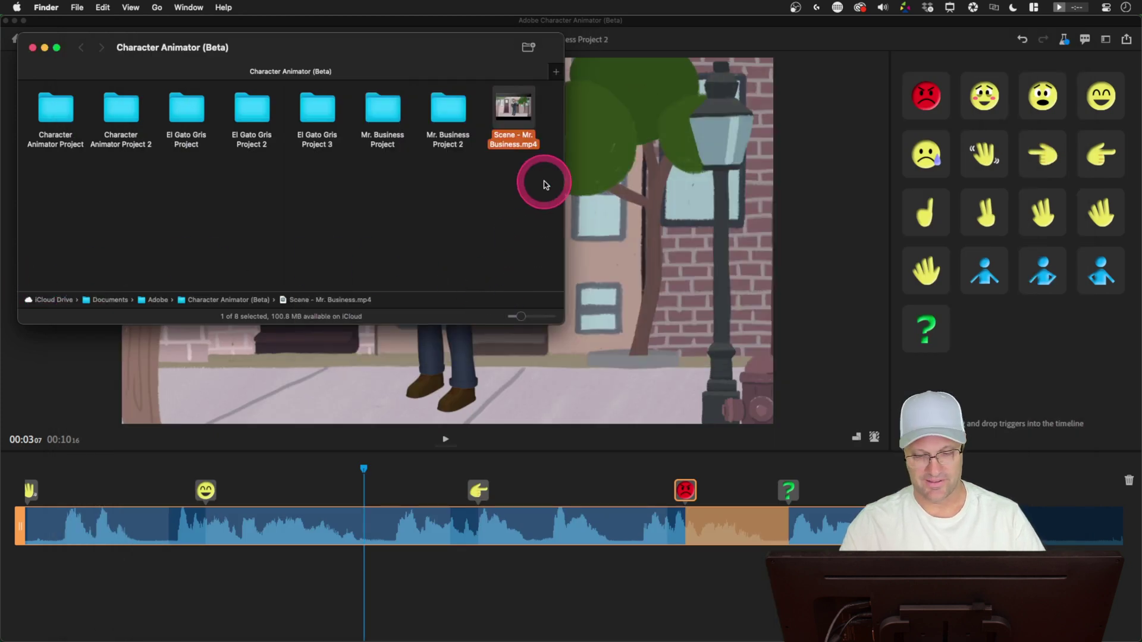
click(517, 216)
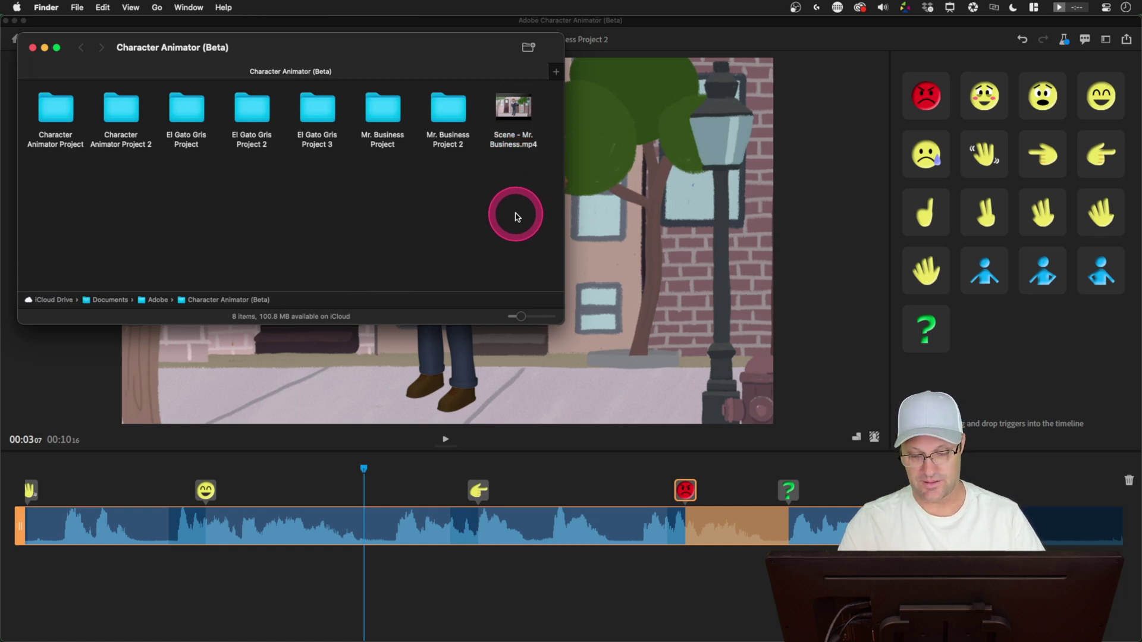
click(864, 185)
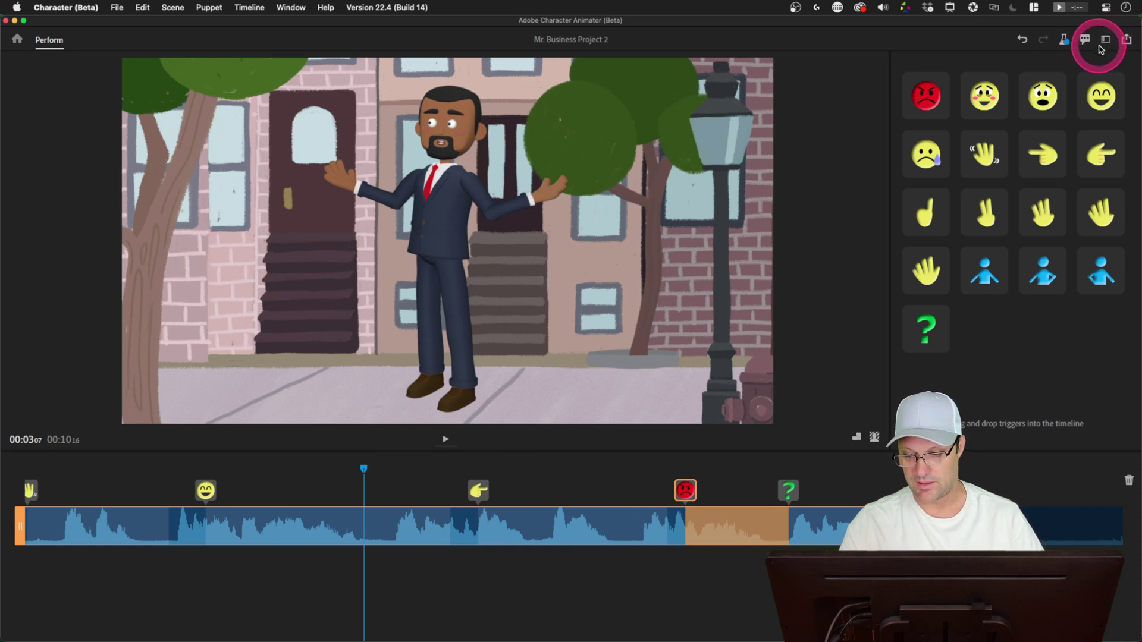
- Choose Use Pro from the toolbar mode switch to show the full Pro panels
click(1105, 41)
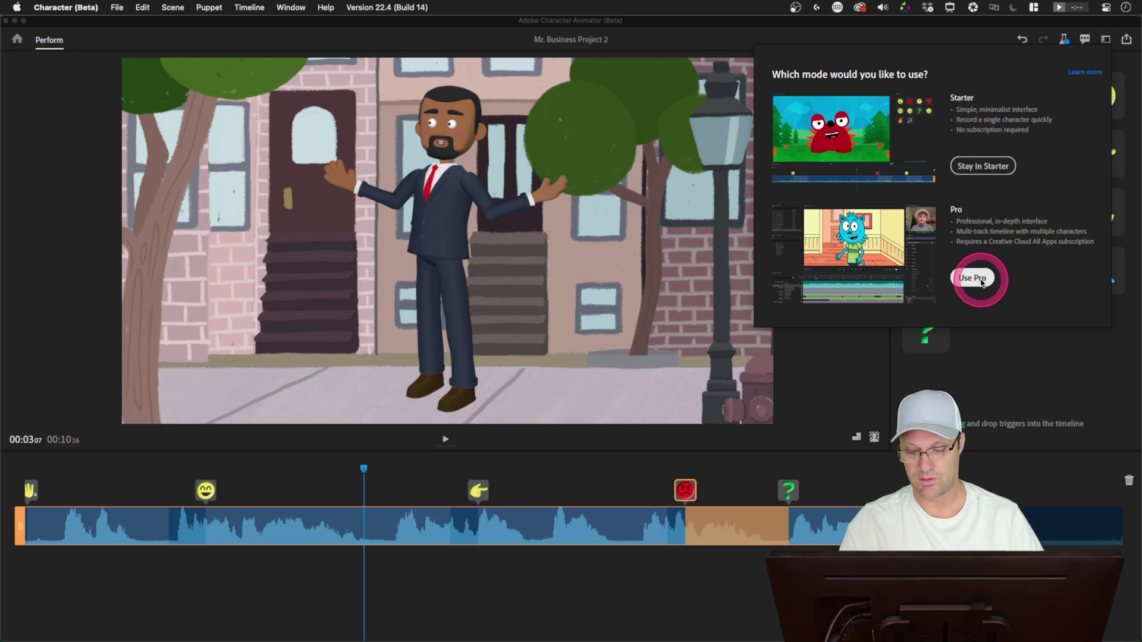
click(981, 281)
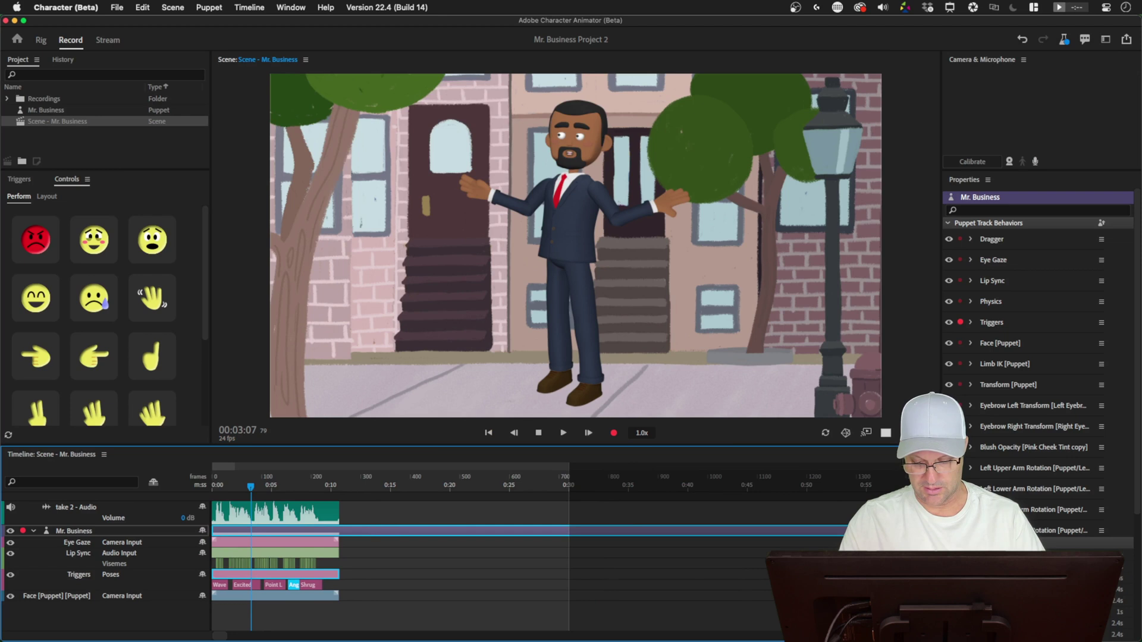
- Zoom the timeline to fit, showing Lip Sync visemes and Wave, Excited, Point Left, Angry bars
key(backslash)
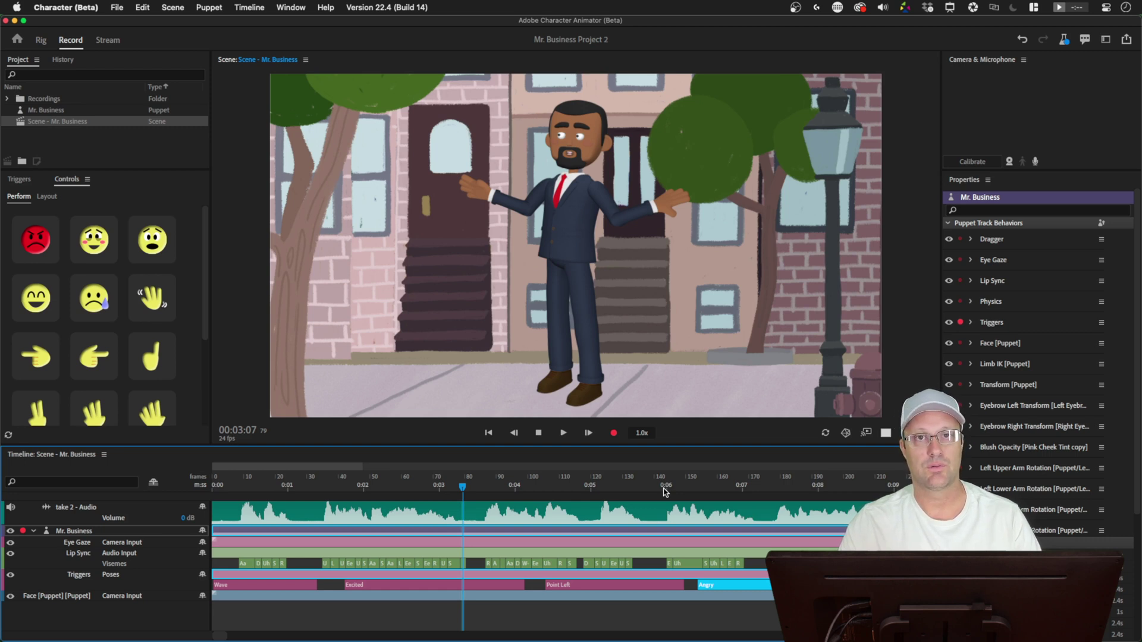
click(664, 490)
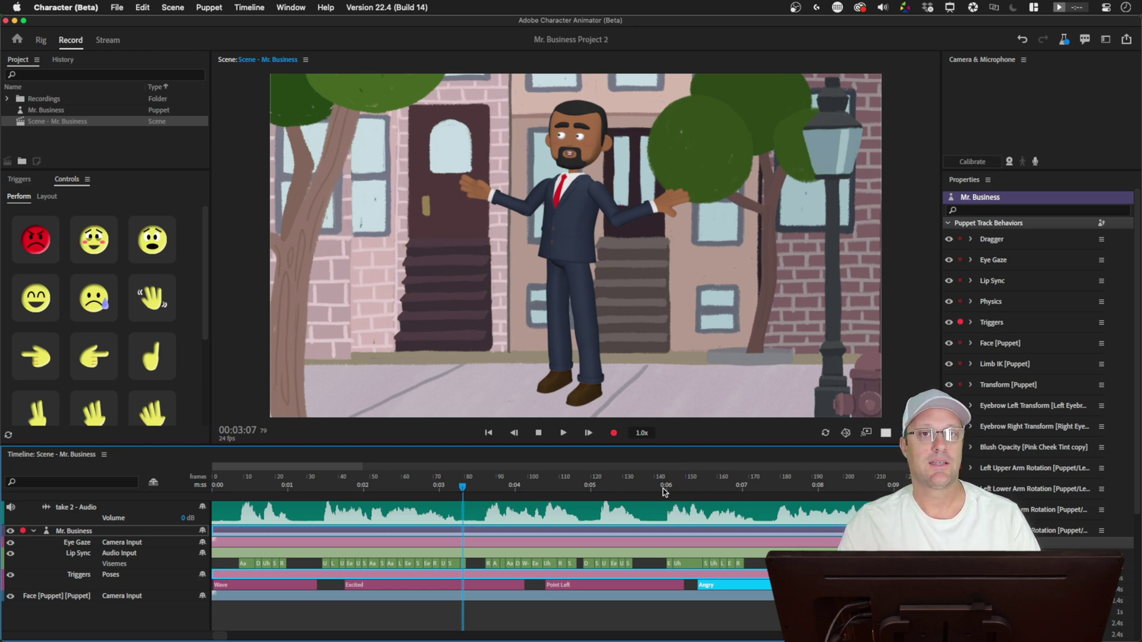
click(663, 490)
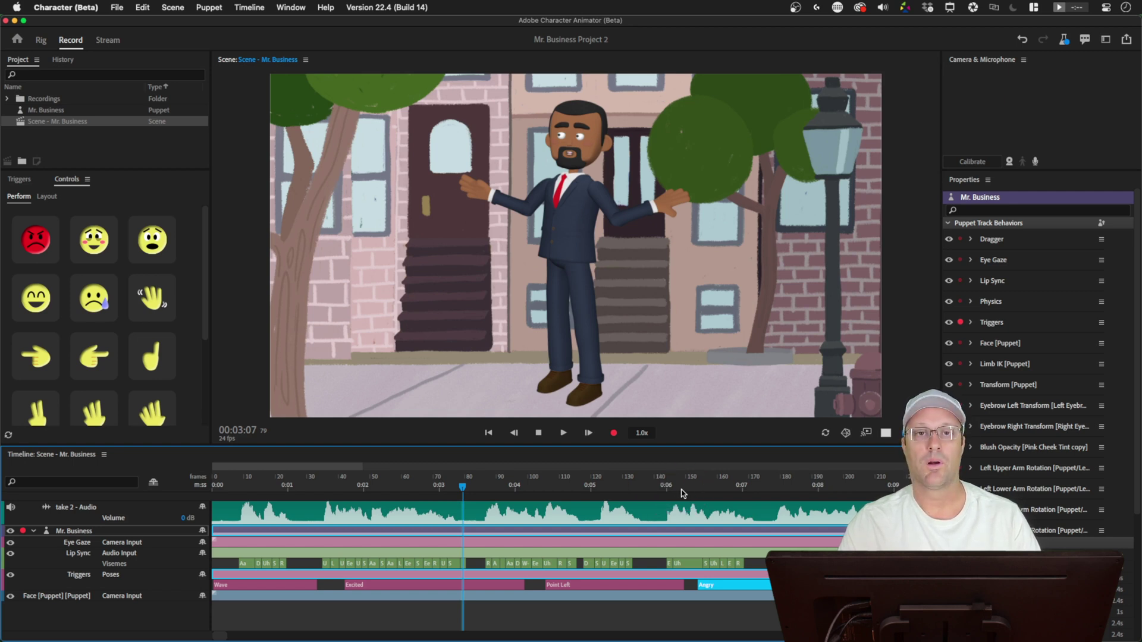
click(681, 492)
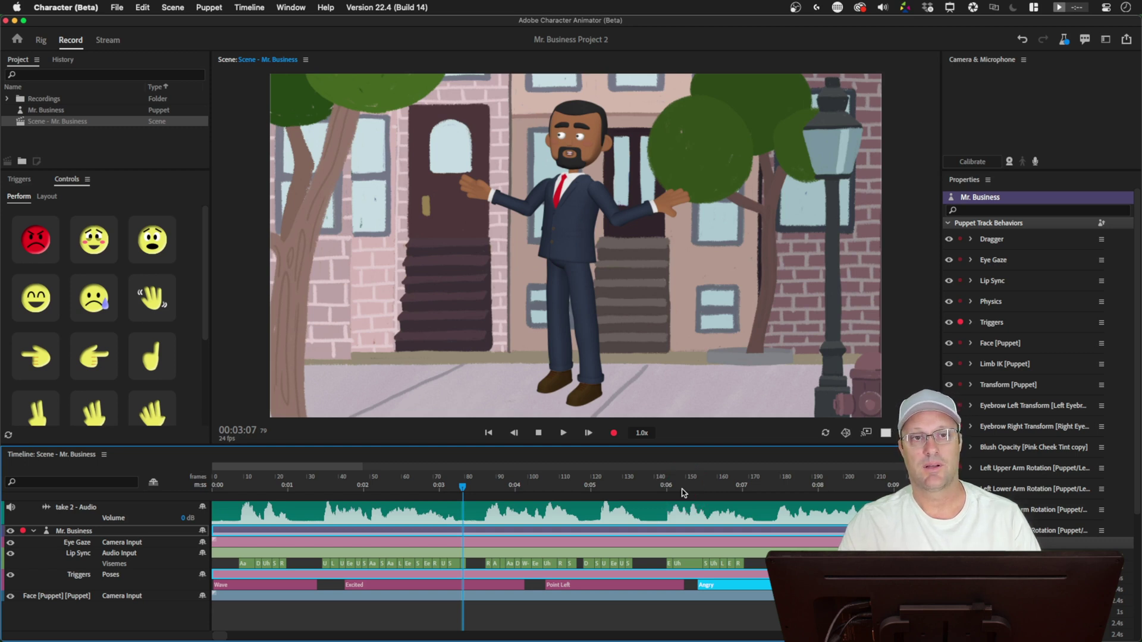
click(682, 493)
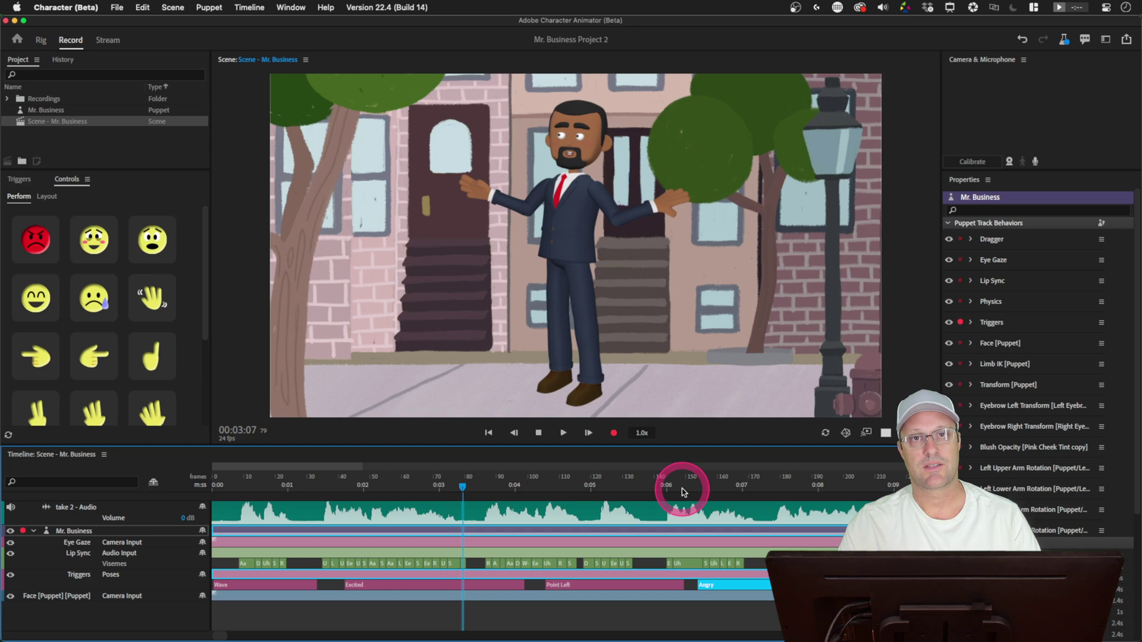